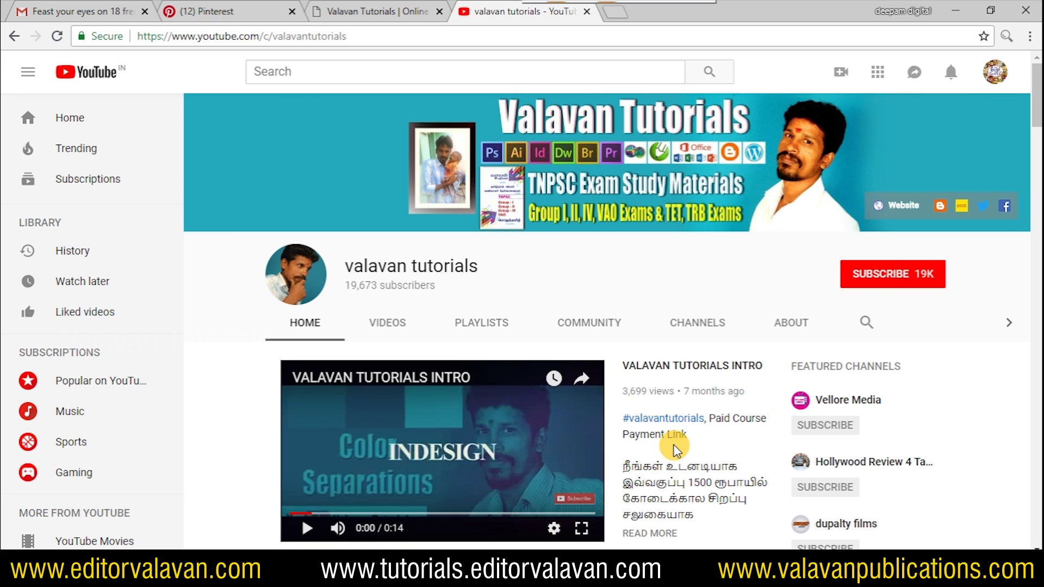
- Subscribe to the valavan tutorials channel and turn on its notification bell
click(885, 268)
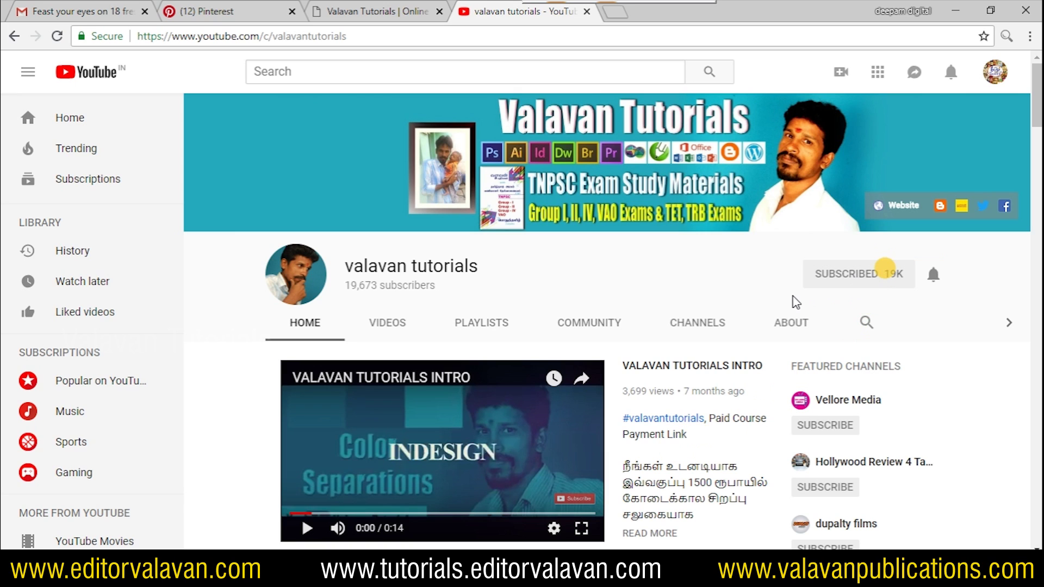
click(934, 275)
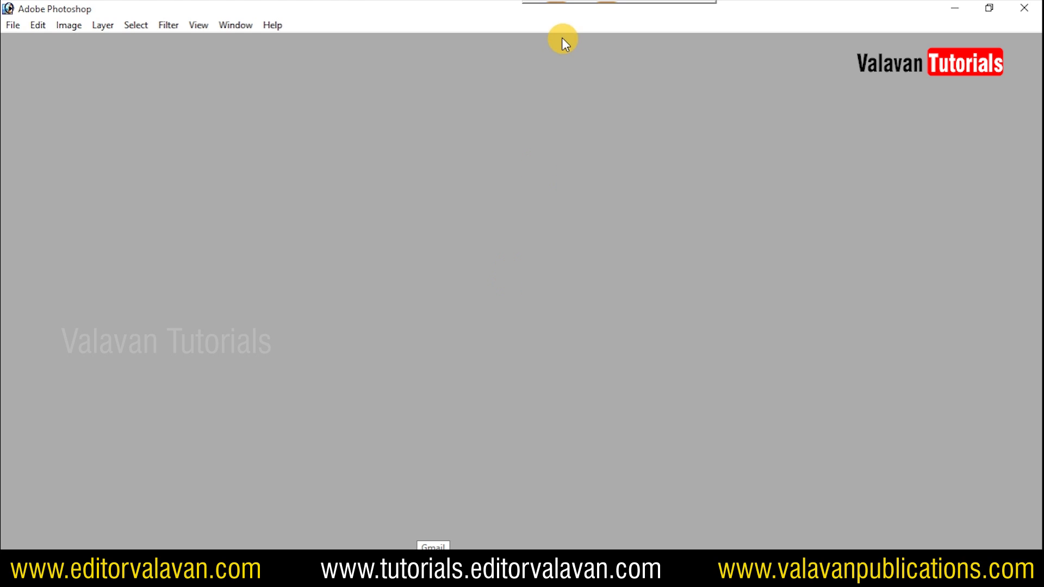
- Create a new 15 x 8 inch document at 300 ppi
click(13, 25)
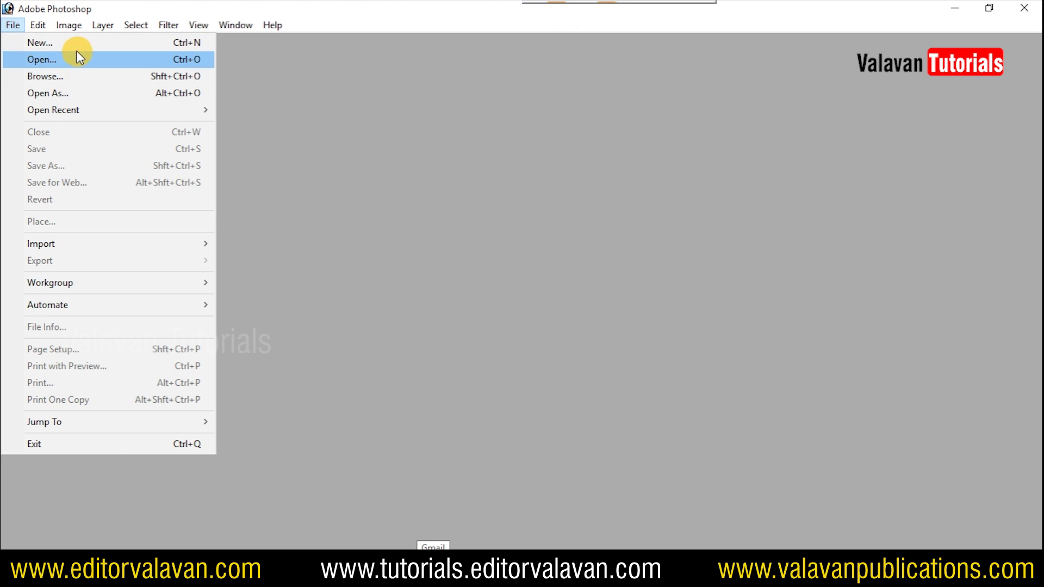
click(77, 45)
double_click(523, 227)
text(15)
key(Tab)
text(8)
key(Tab)
key(Tab)
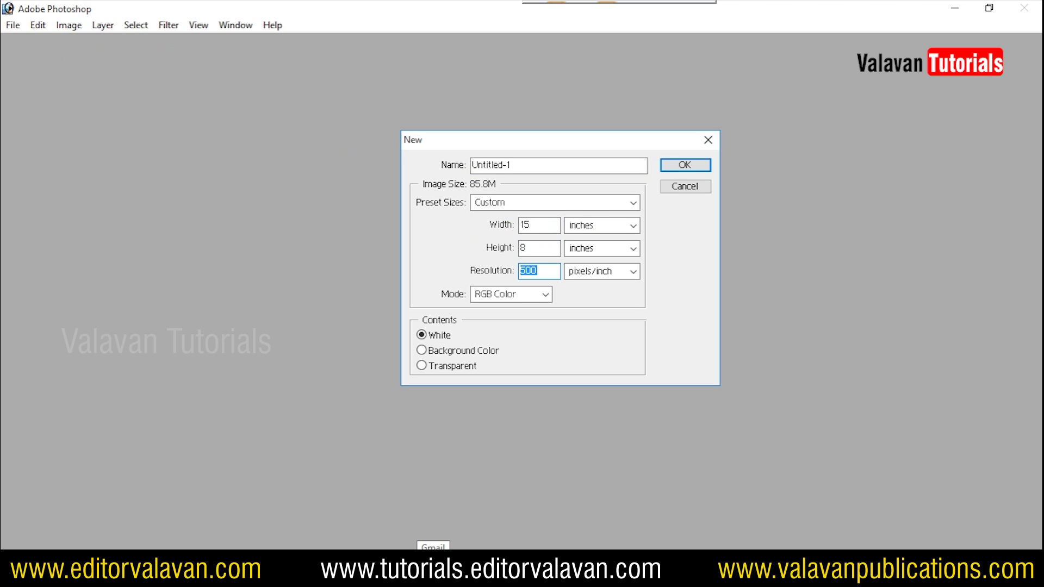
text(300)
click(683, 166)
drag(592, 57, 615, 57)
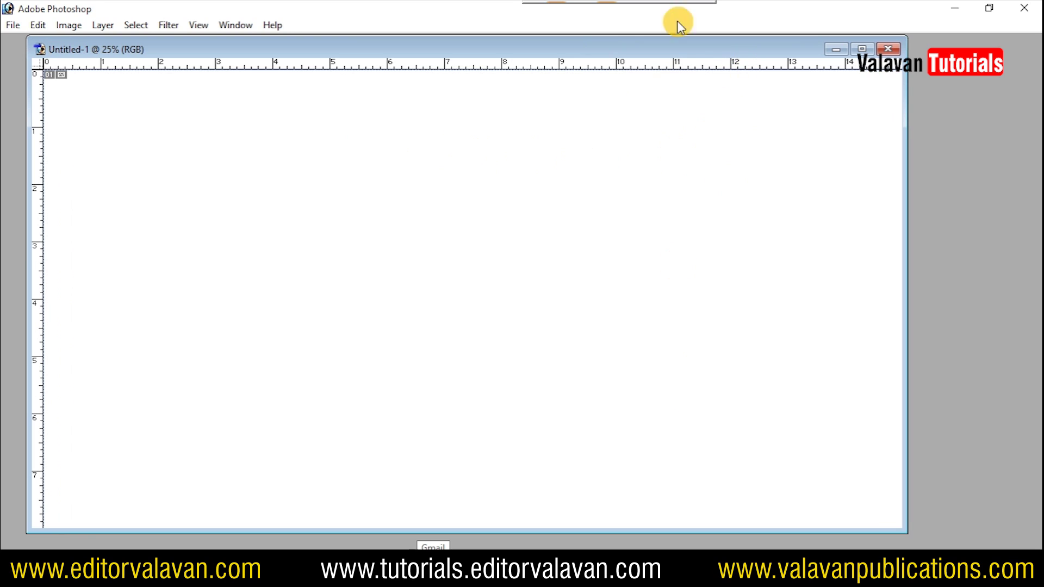
- Rotate the canvas 90° clockwise into portrait and fit the page in view
click(75, 28)
mouse_move(106, 177)
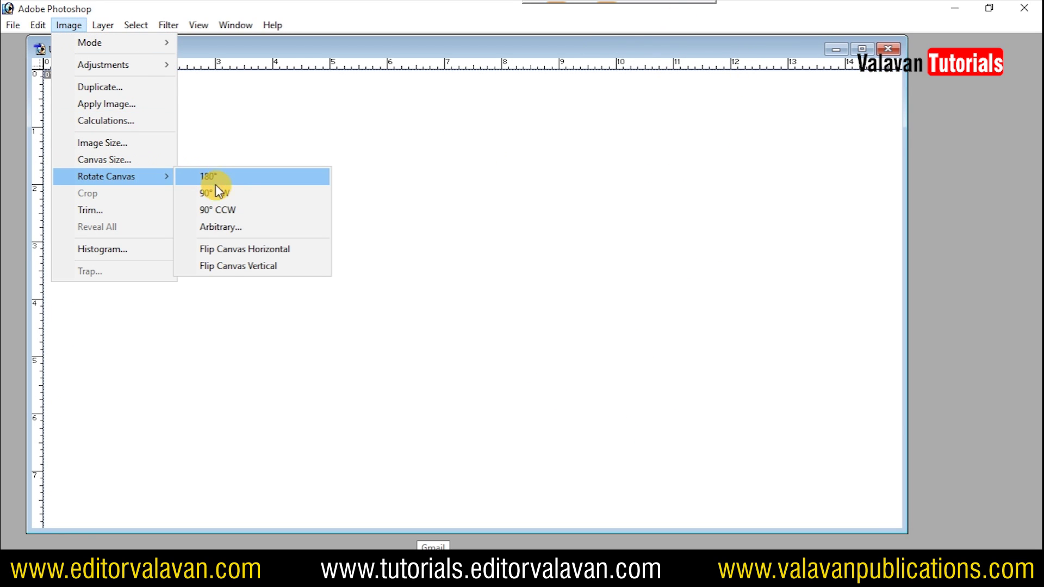
click(215, 194)
click(477, 51)
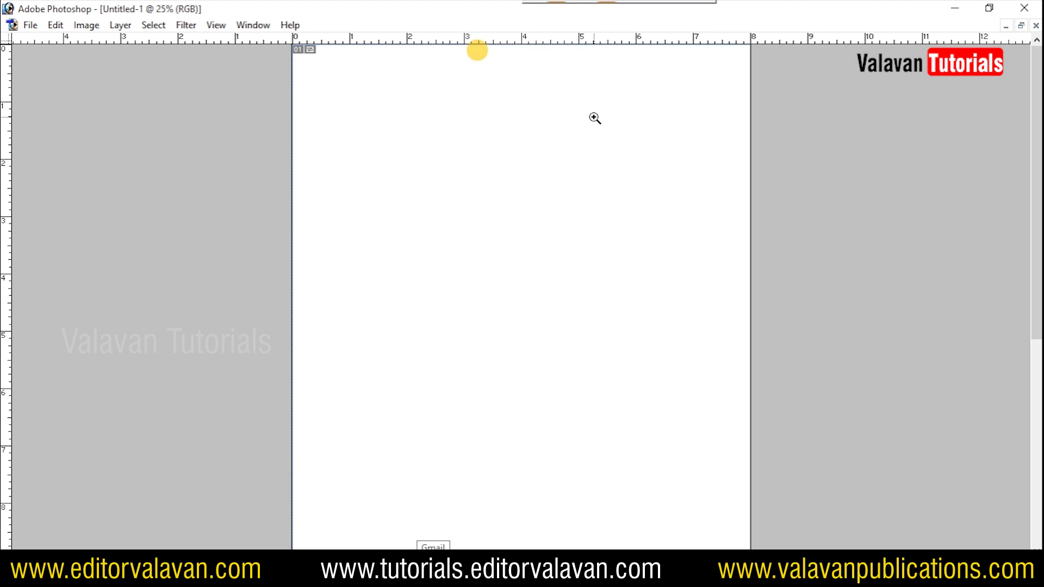
alt+click(595, 117)
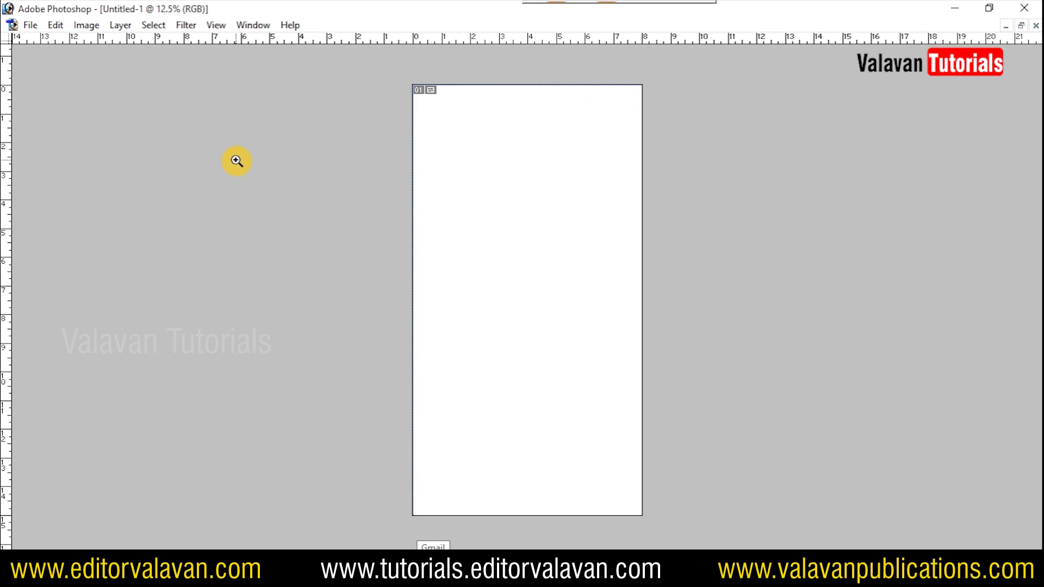
- Restore the hidden palettes, close the Character palette and dock the Layers palette lower right
key(Tab)
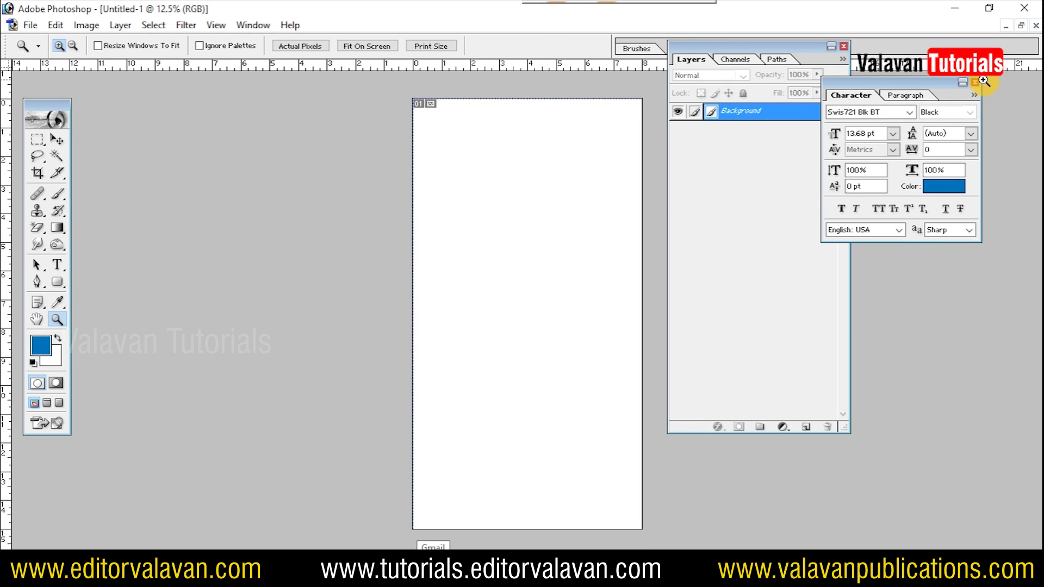
click(975, 82)
drag(821, 41, 966, 123)
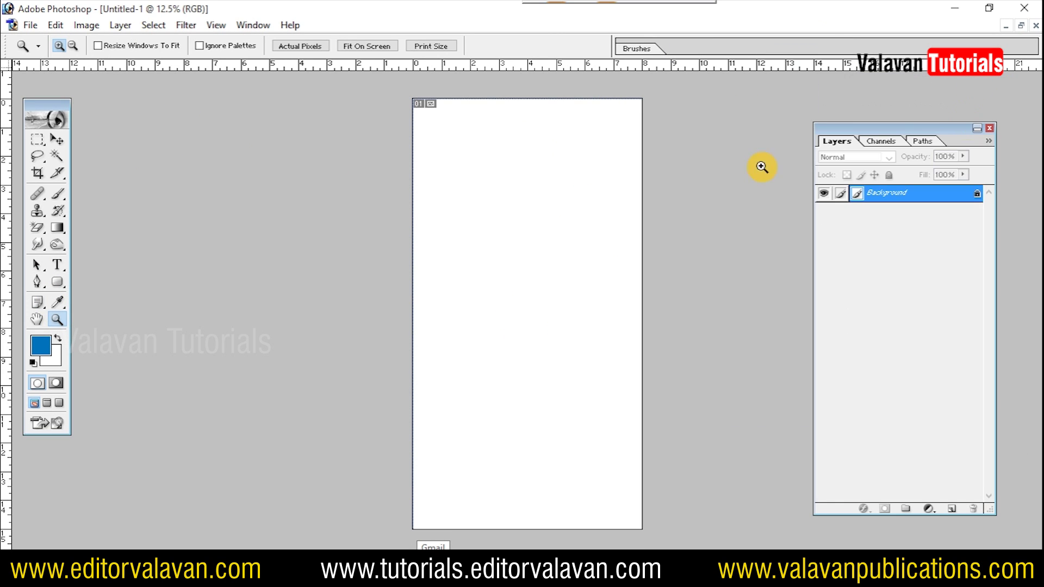
drag(53, 107, 67, 106)
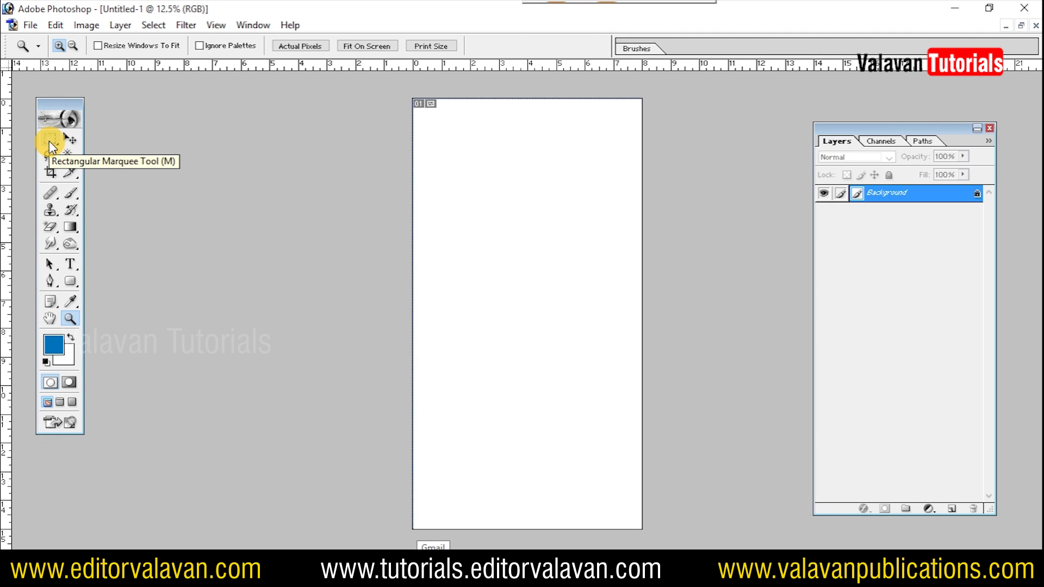
- Draw a large elliptical selection across the lower canvas and invert it
click(49, 142)
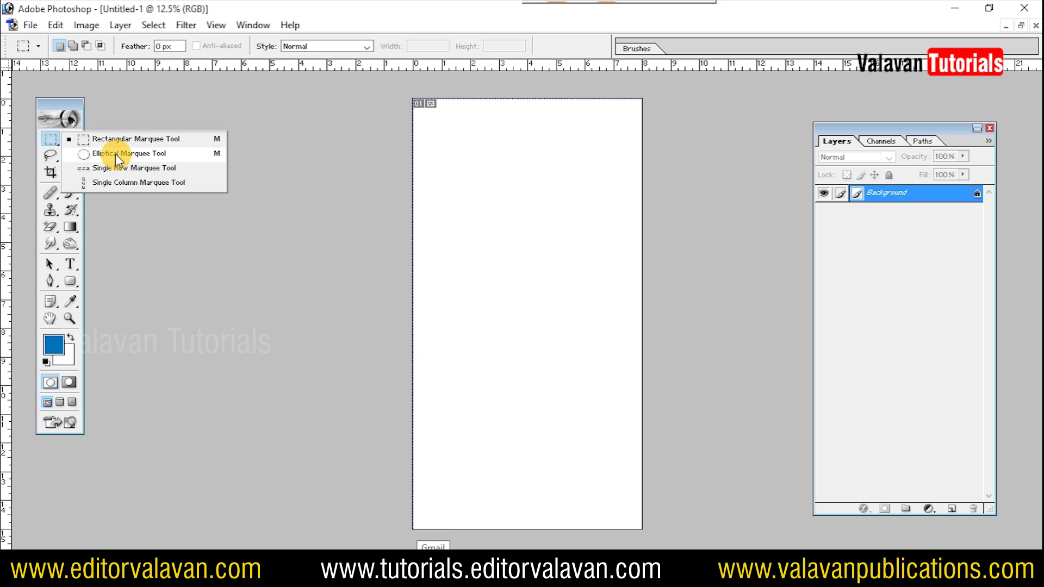
click(115, 155)
mouse_move(286, 105)
mouse_down()
mouse_move(729, 443)
mouse_move(758, 439)
mouse_move(604, 341)
mouse_move(540, 317)
mouse_move(602, 443)
mouse_move(624, 432)
mouse_move(772, 471)
mouse_move(615, 417)
mouse_move(601, 373)
mouse_move(506, 292)
mouse_move(725, 430)
mouse_move(703, 426)
mouse_move(711, 442)
mouse_up()
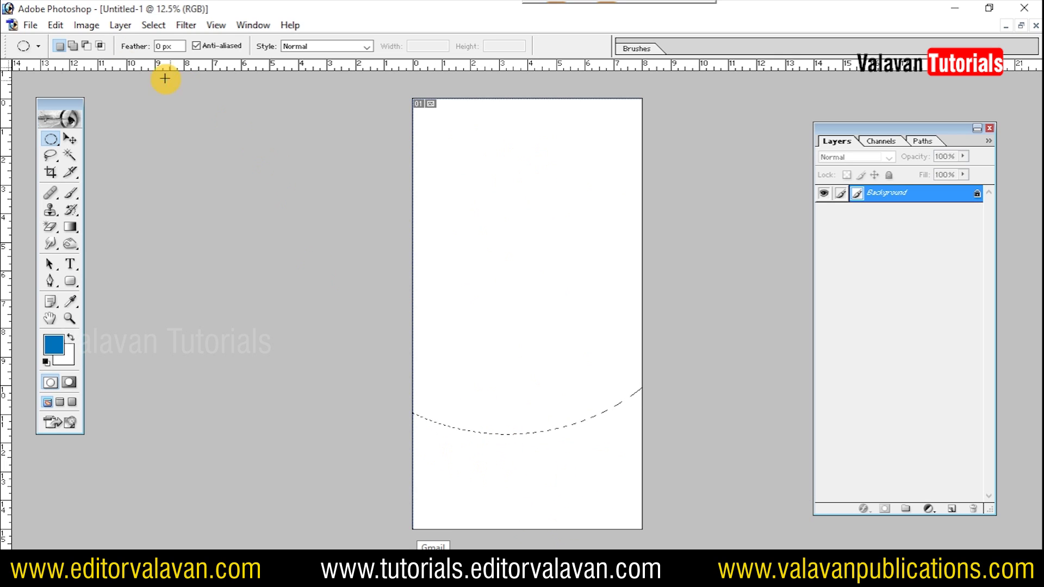
click(153, 26)
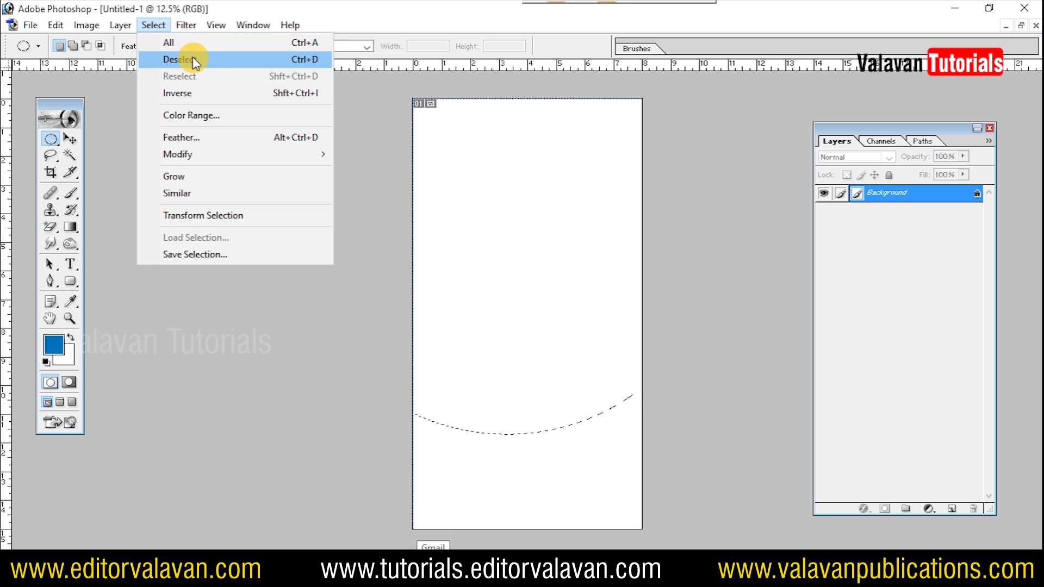
click(194, 89)
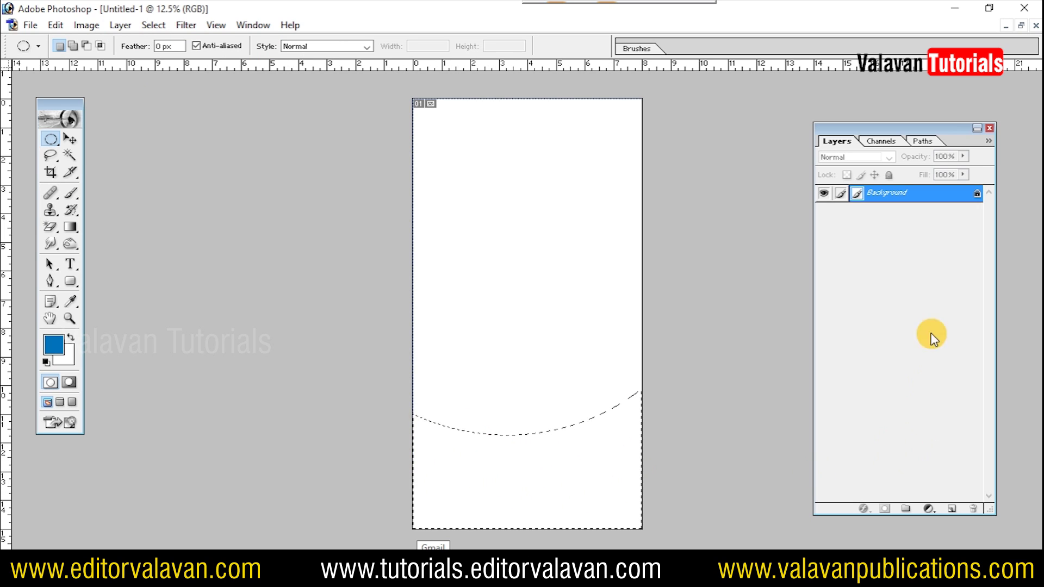
- Fill the inverted area with the blue foreground colour on a new layer, then deselect
click(952, 510)
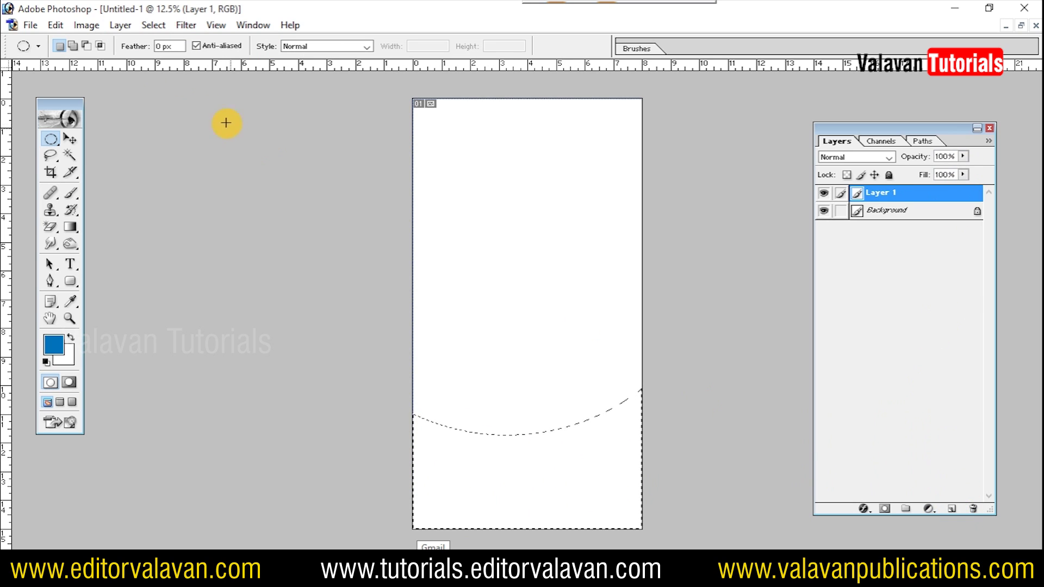
click(56, 26)
click(136, 266)
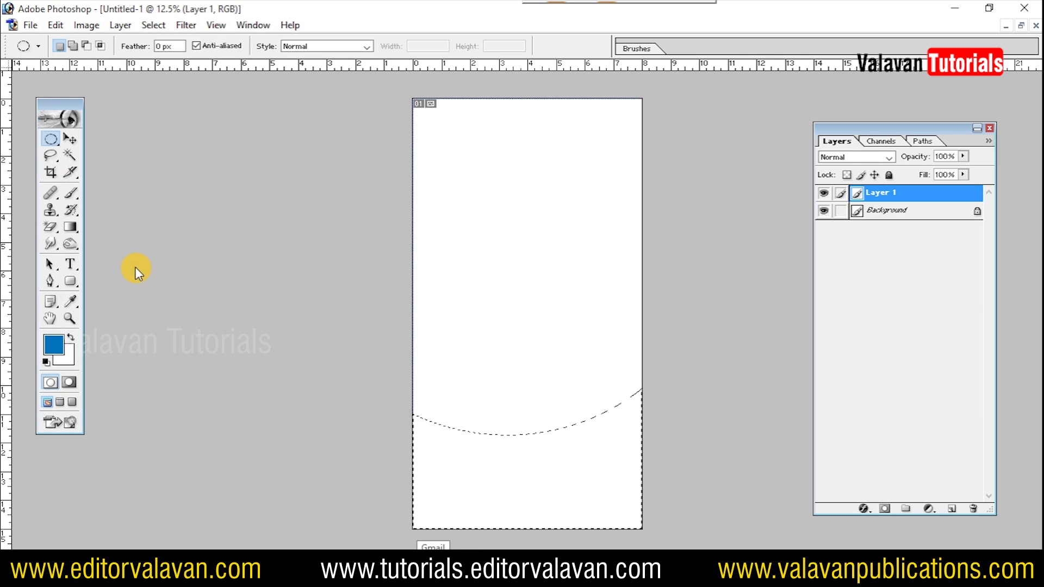
click(536, 239)
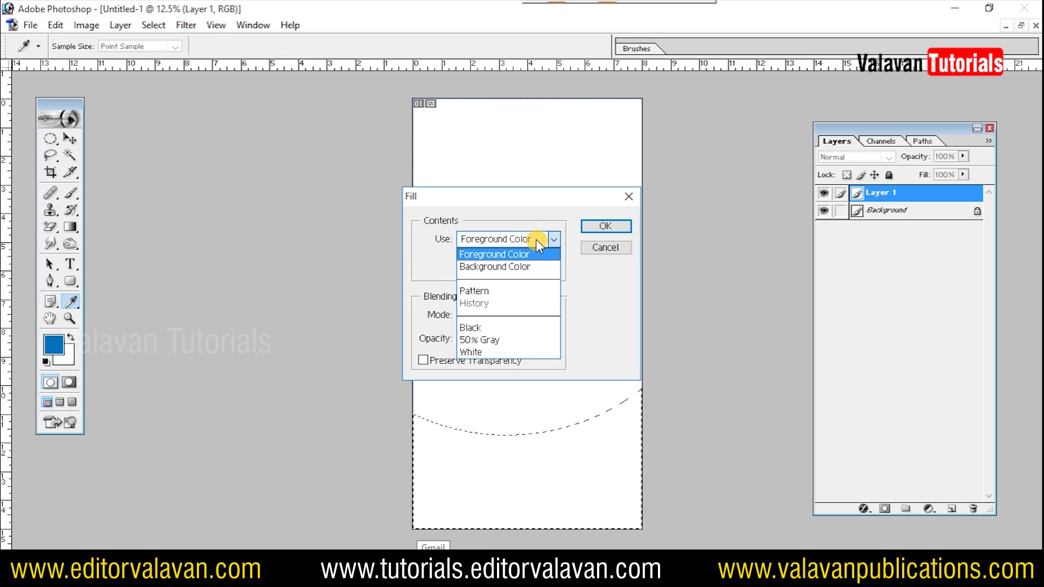
click(536, 239)
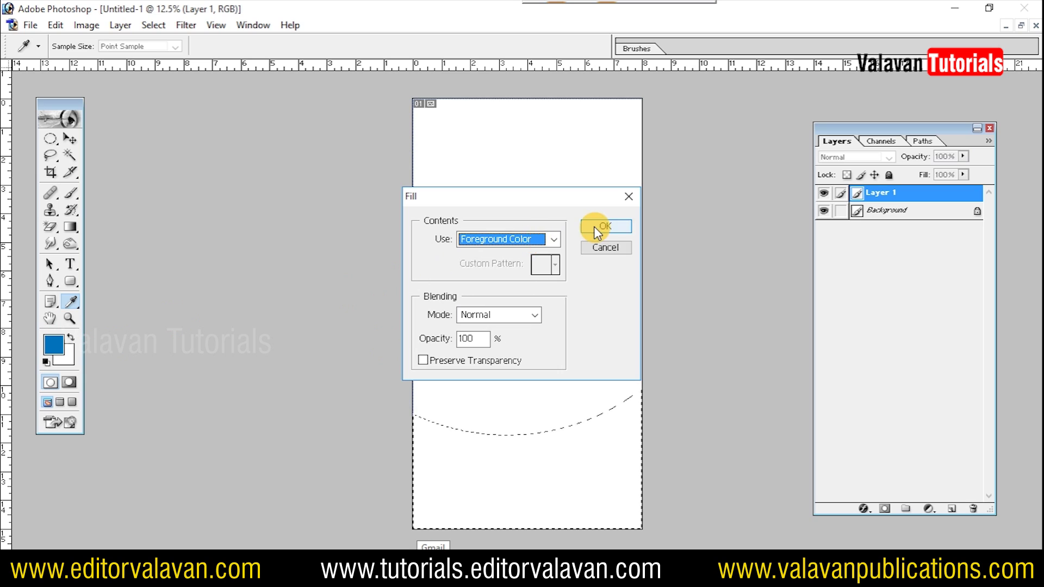
click(594, 227)
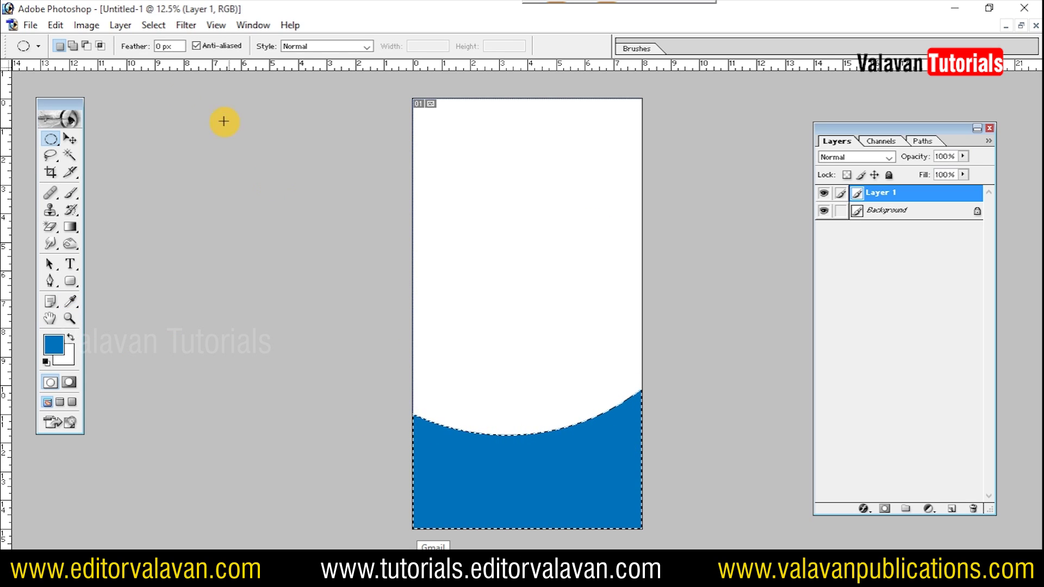
click(145, 25)
click(173, 61)
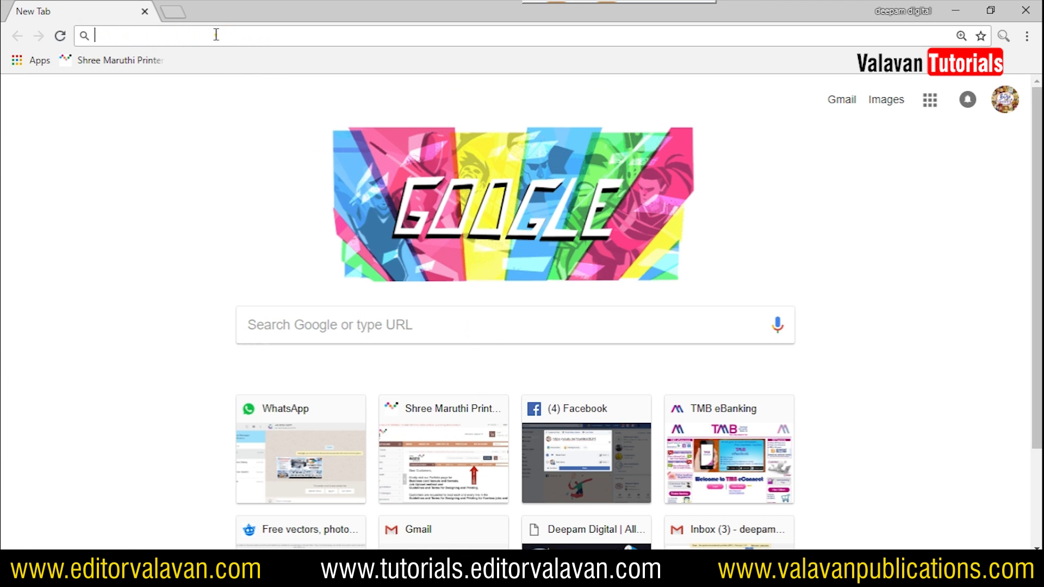
- Search Google Images for 'bahubali set'
click(216, 35)
text(bab)
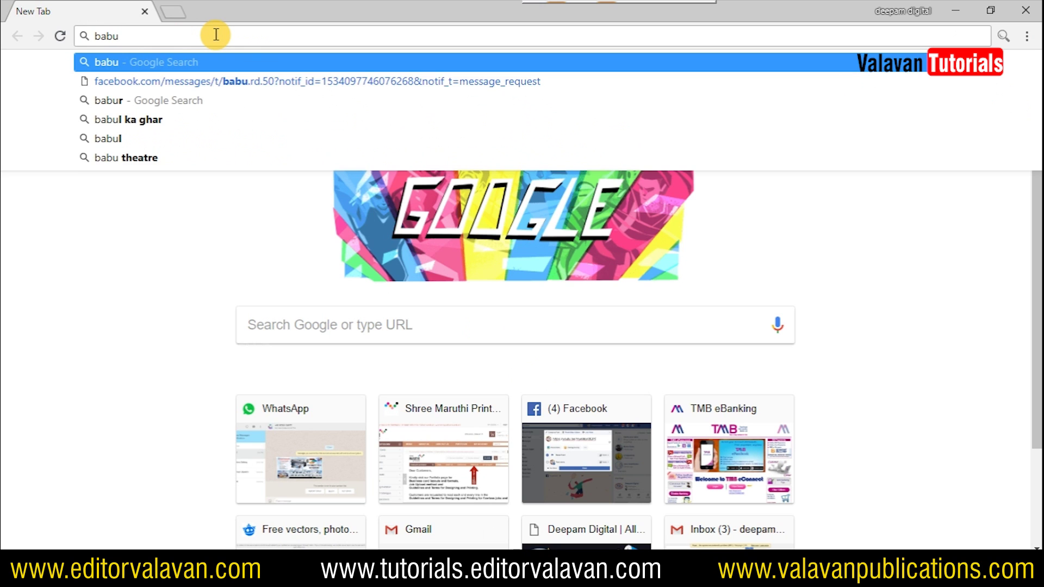
key(BackSpace)
text(gub)
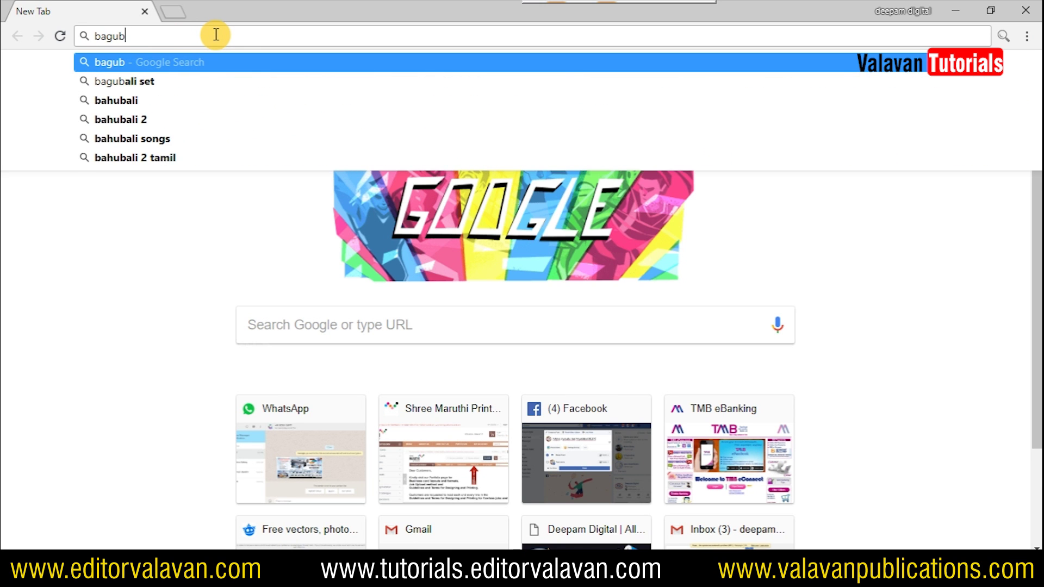
key(Down)
key(Return)
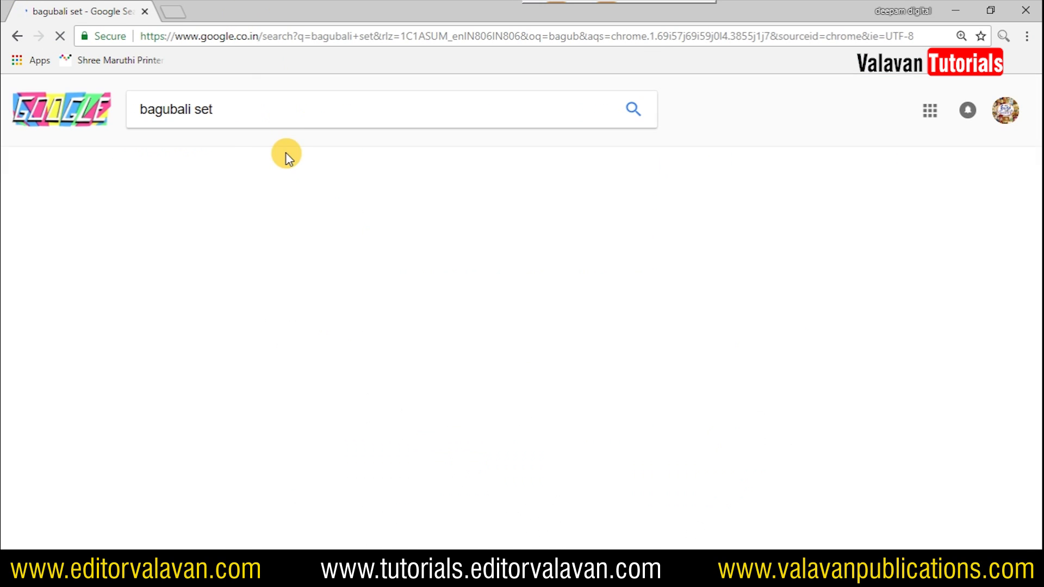
click(198, 158)
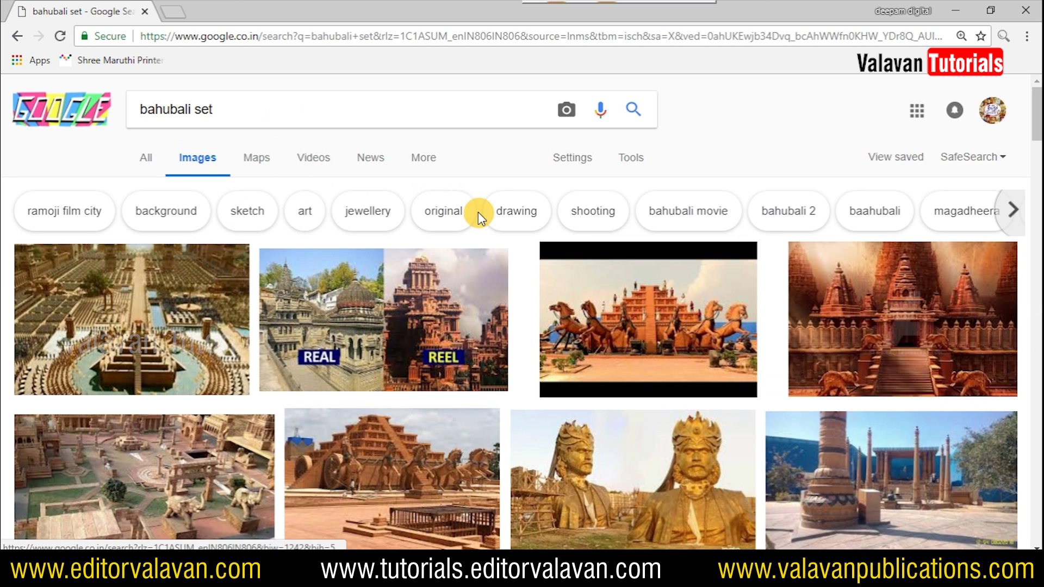
- Open the orange temple-set picture full size and copy it
click(902, 329)
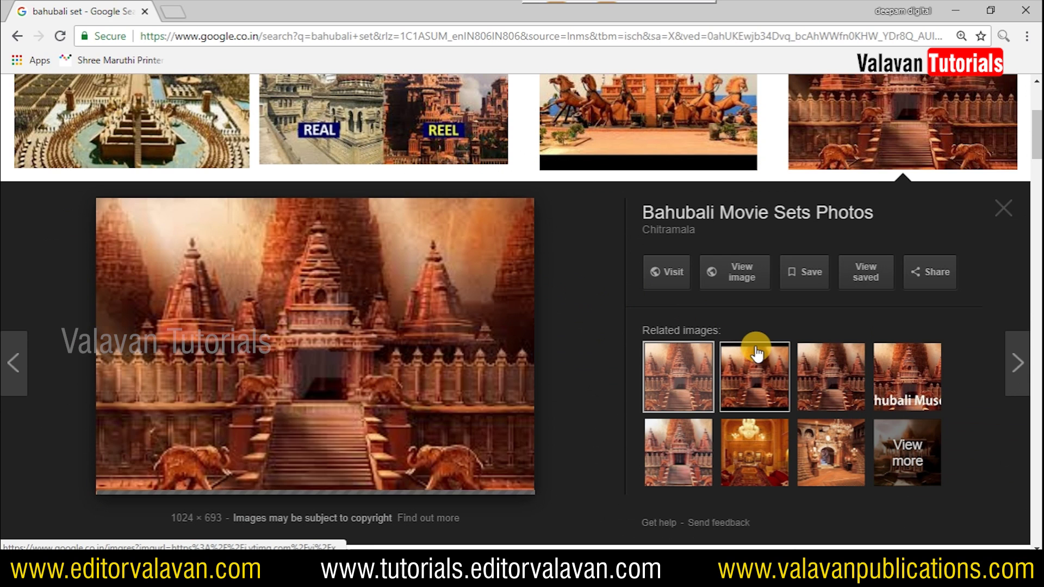
click(756, 269)
right_click(547, 254)
click(606, 296)
- Paste the temple picture into the poster, enlarge it and move it to the top
key(alt+Tab)
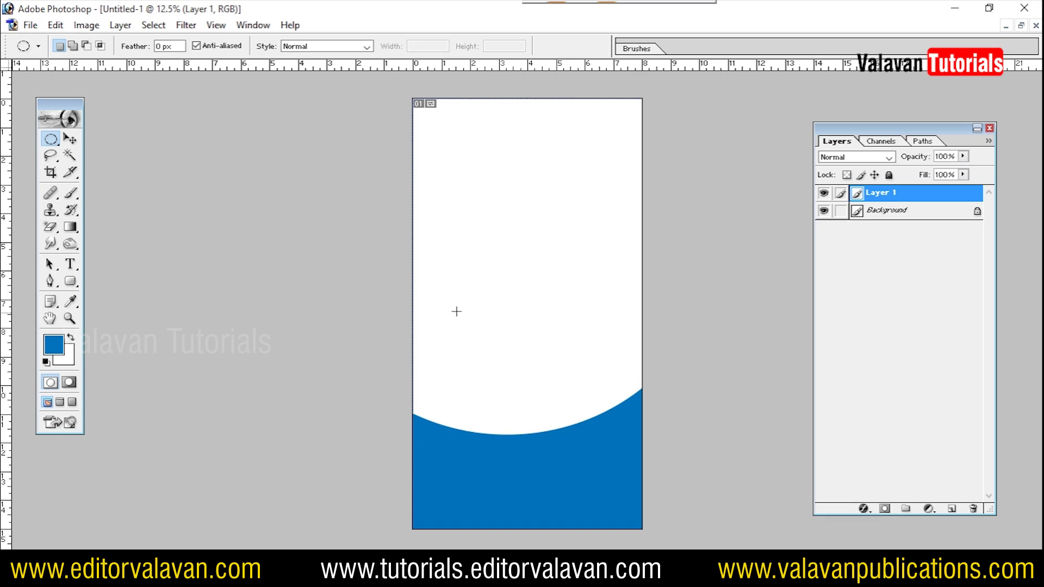
key(ctrl+v)
key(ctrl+t)
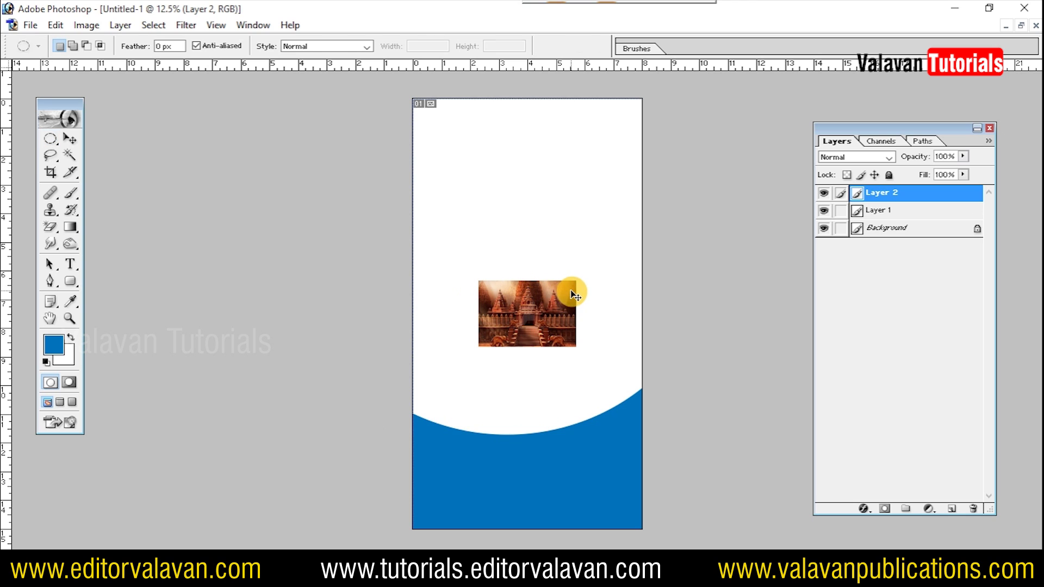
drag(575, 281, 737, 186)
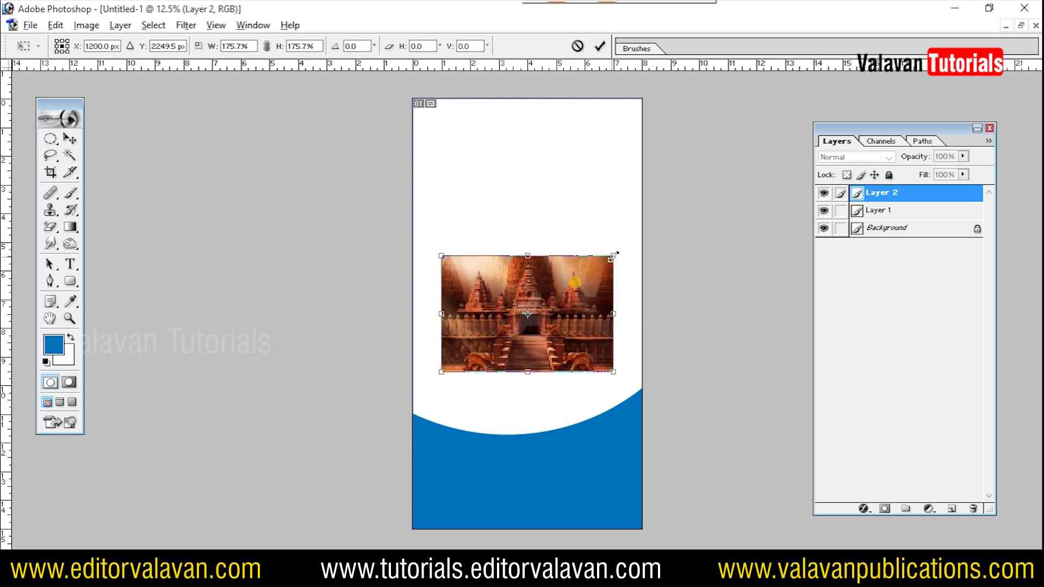
double_click(588, 257)
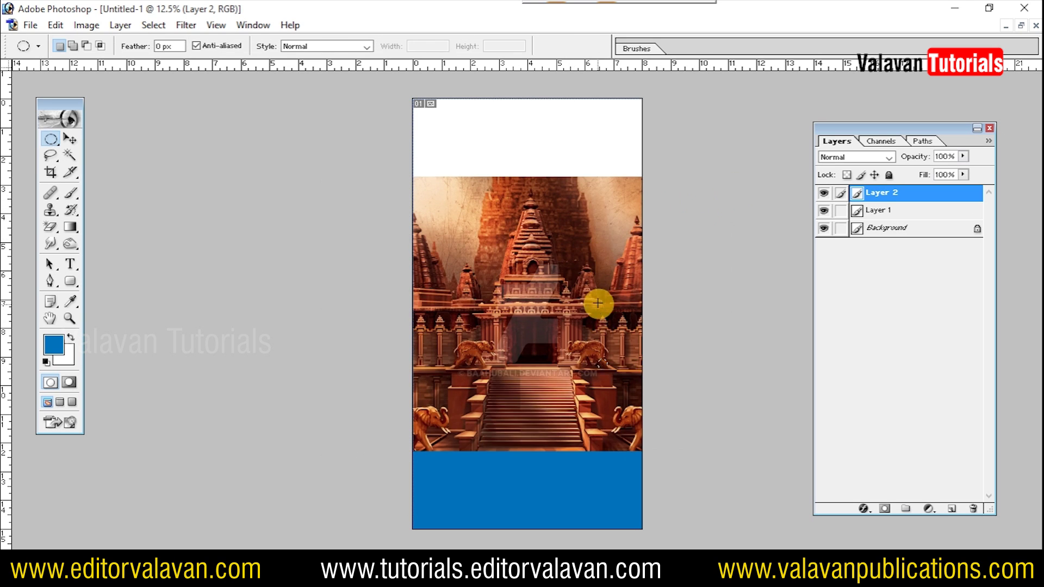
click(69, 139)
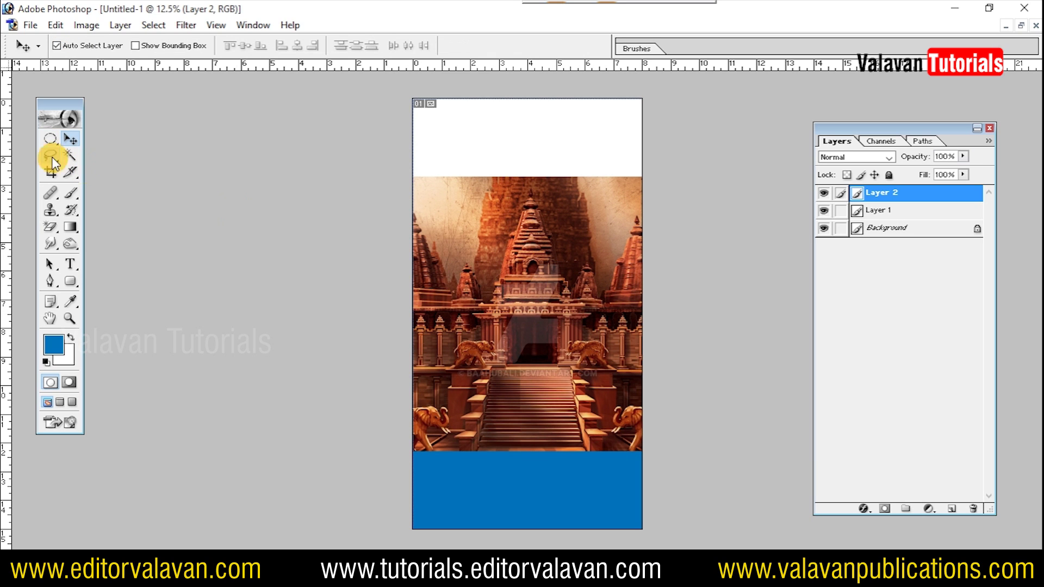
drag(536, 319, 527, 244)
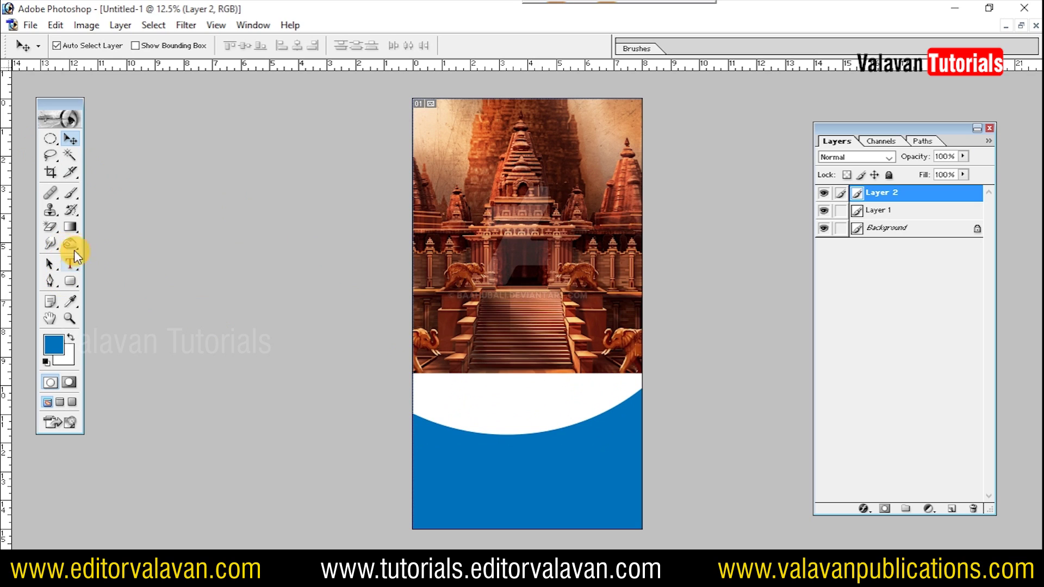
- Fade the temple picture's lower part into white with a large soft eraser
drag(54, 227, 87, 224)
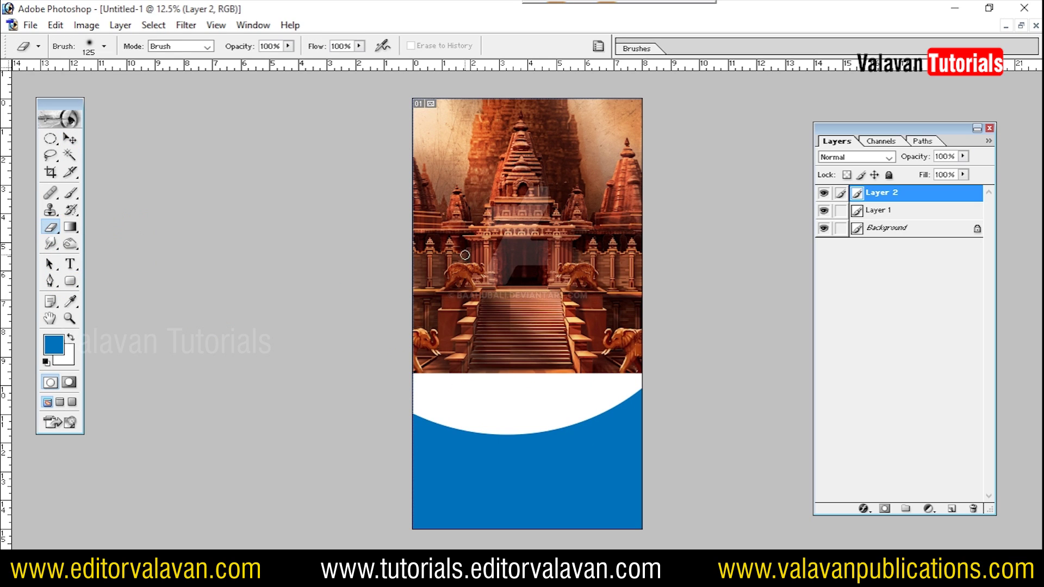
click(104, 46)
scroll(163, 327, down, 4)
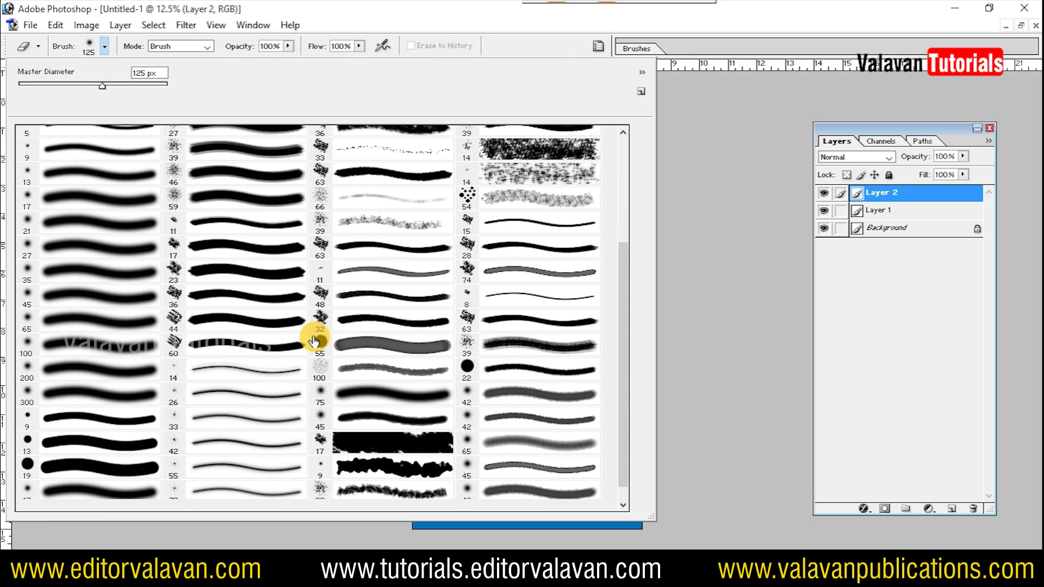
scroll(310, 338, down, 2)
click(72, 388)
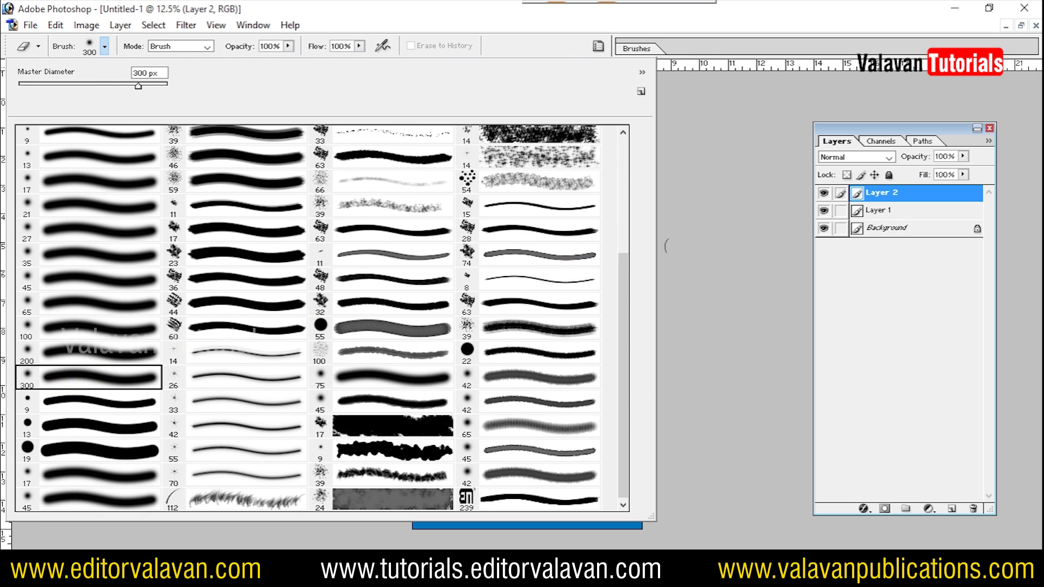
click(707, 251)
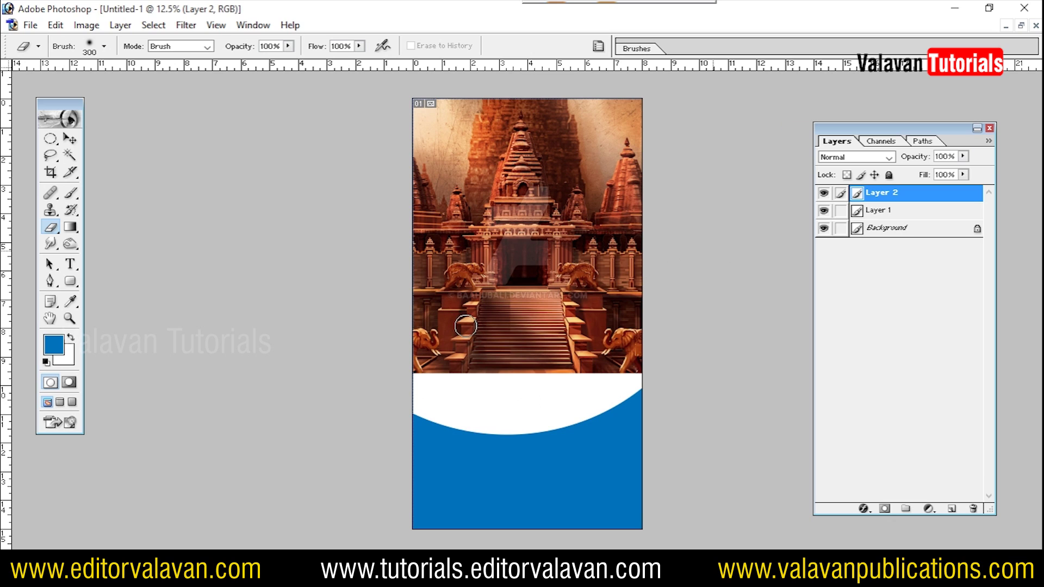
key(bracketright)
key(bracketright)
key(bracketright)
key(bracketright)
key(bracketright)
key(bracketright)
key(bracketright)
key(bracketright)
mouse_move(338, 275)
mouse_down()
mouse_move(466, 338)
mouse_move(664, 373)
mouse_move(538, 377)
mouse_up()
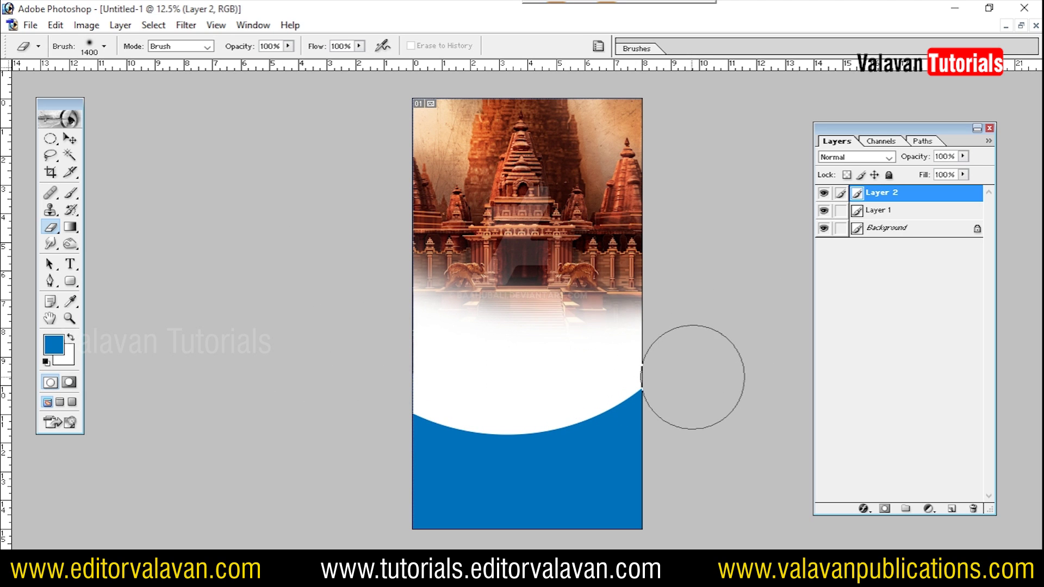
- Scale the temple picture up again and shift it down to fill the poster top
key(ctrl+t)
drag(581, 146, 581, 185)
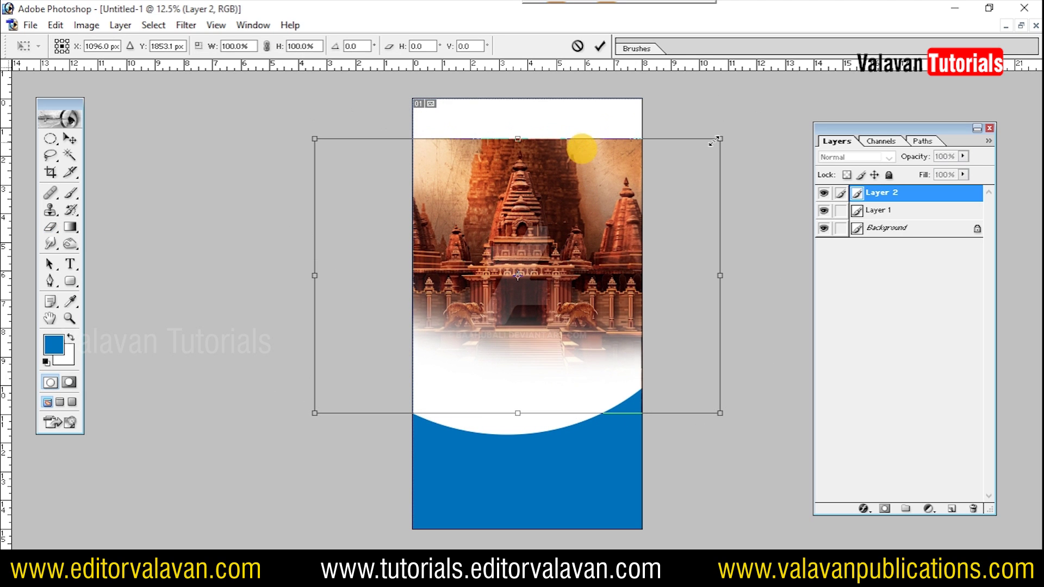
drag(720, 138, 810, 126)
key(Return)
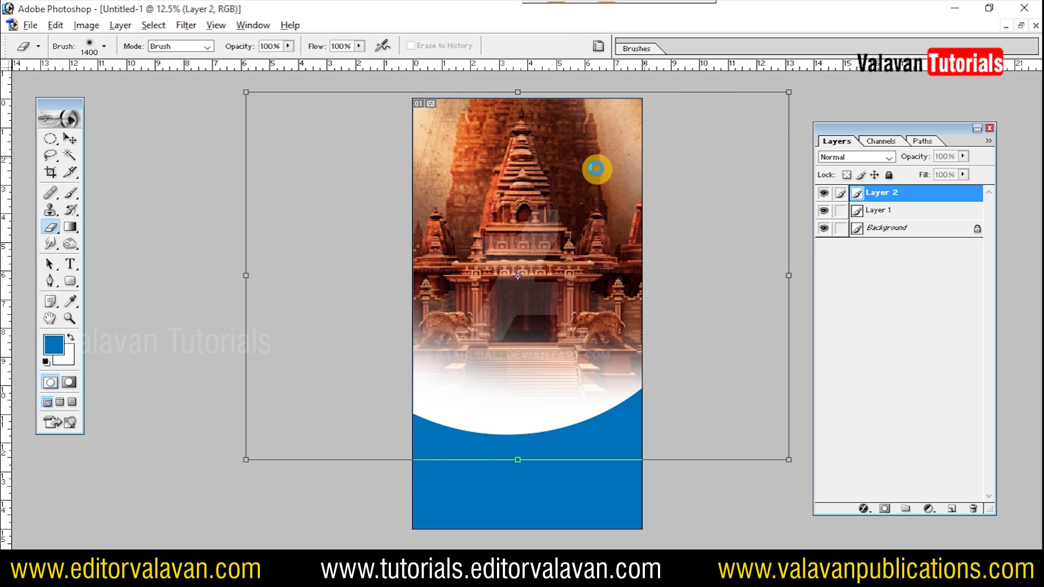
key(v)
drag(585, 156, 585, 166)
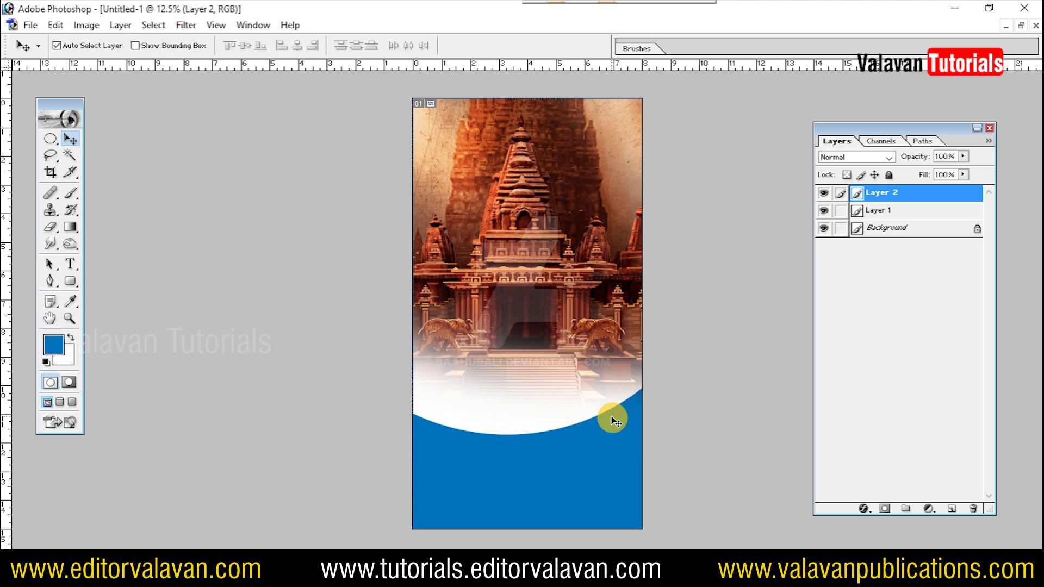
- Place an enlarged placeholder text line below the temple elephants
key(Tab)
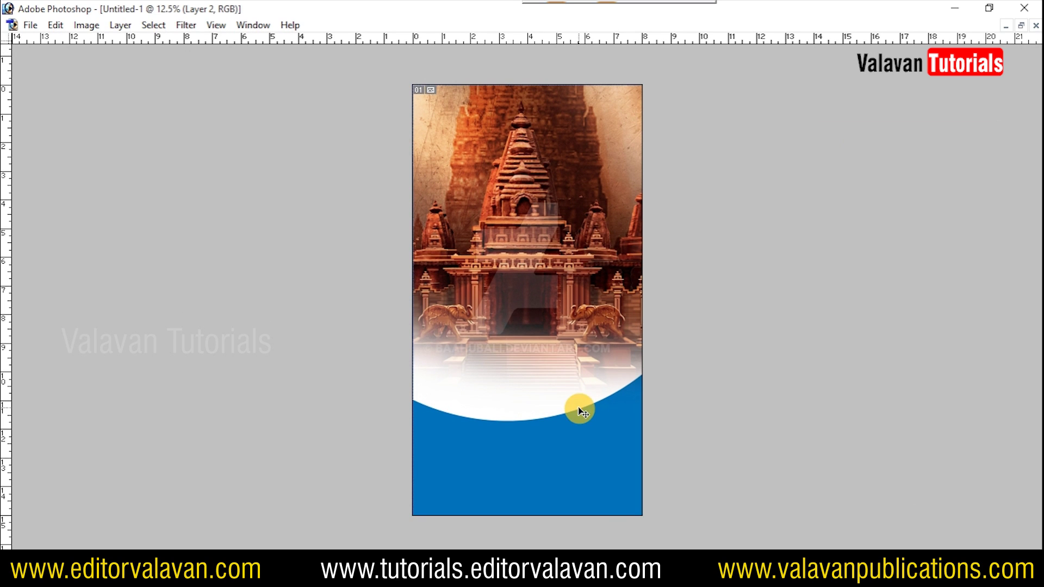
scroll(470, 287, up, 2)
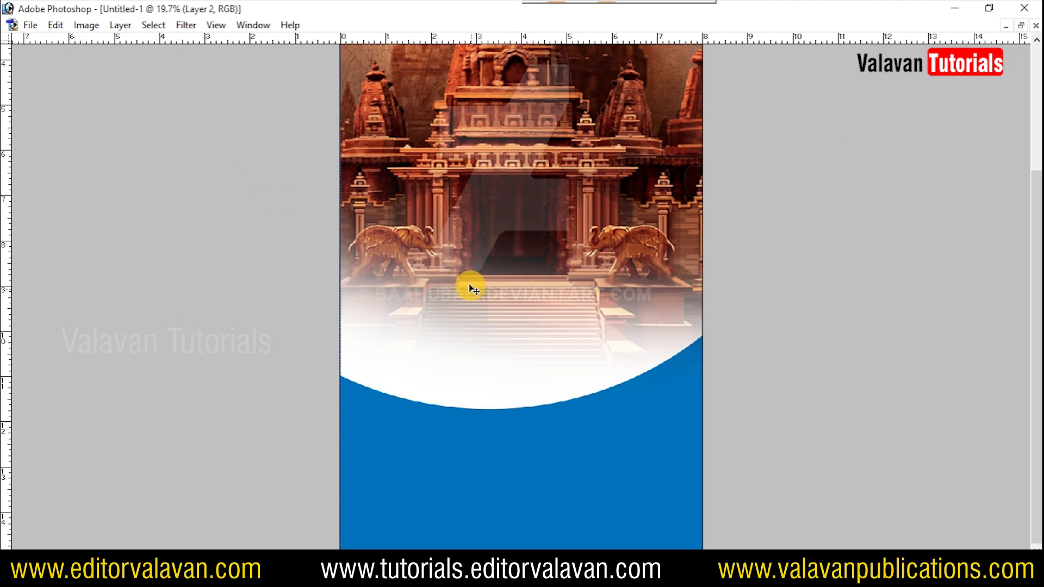
click(469, 281)
text(fdsa)
key(ctrl+Return)
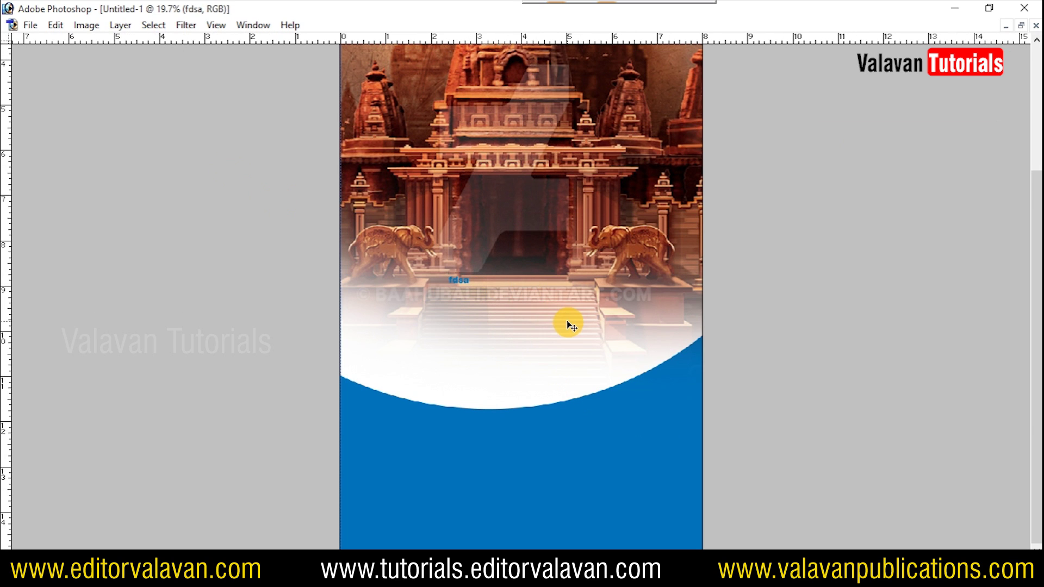
key(ctrl+shift+period)
key(ctrl+shift+period)
key(ctrl+shift+period)
key(ctrl+shift+period)
key(ctrl+shift+period)
key(ctrl+shift+period)
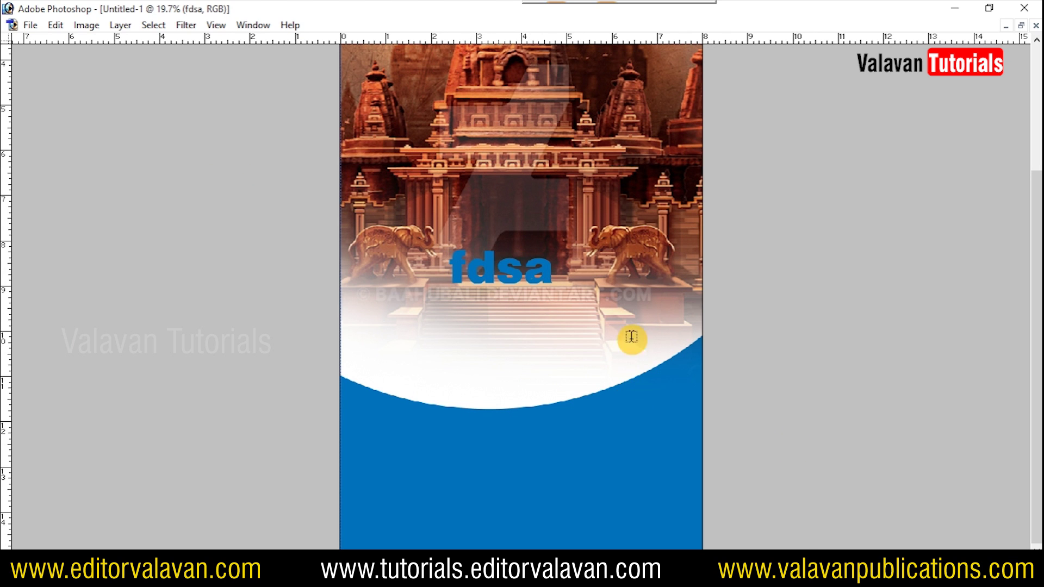
scroll(385, 239, up, 2)
key(t)
double_click(518, 228)
- Set the font to RGB_0001 and type the two Tamil lines 'ஏழைகளின்' and 'ஏந்தலே!'
key(ctrl+t)
click(881, 113)
text(GB_0001)
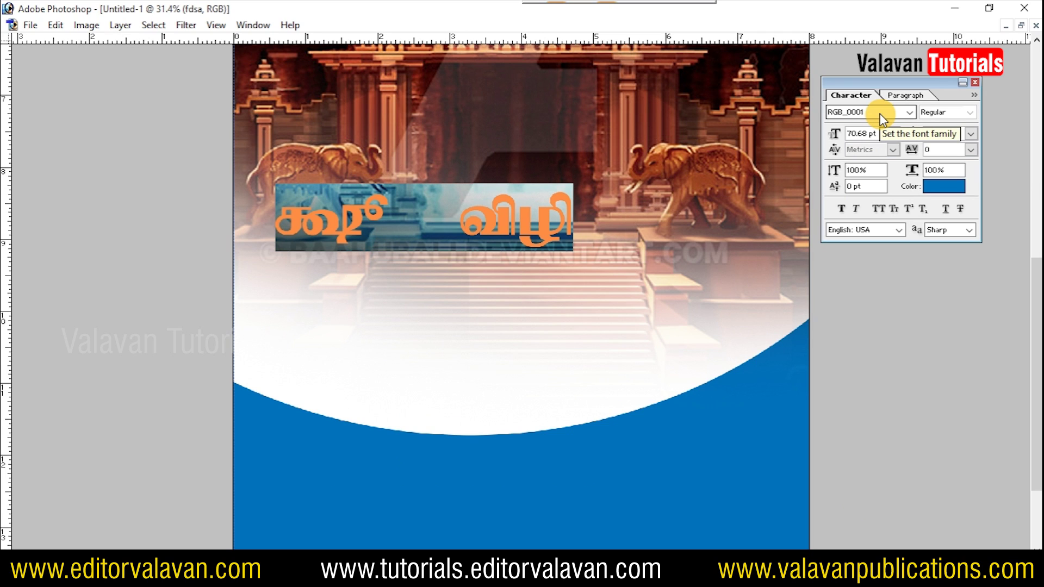
text(ஏழைகளின்)
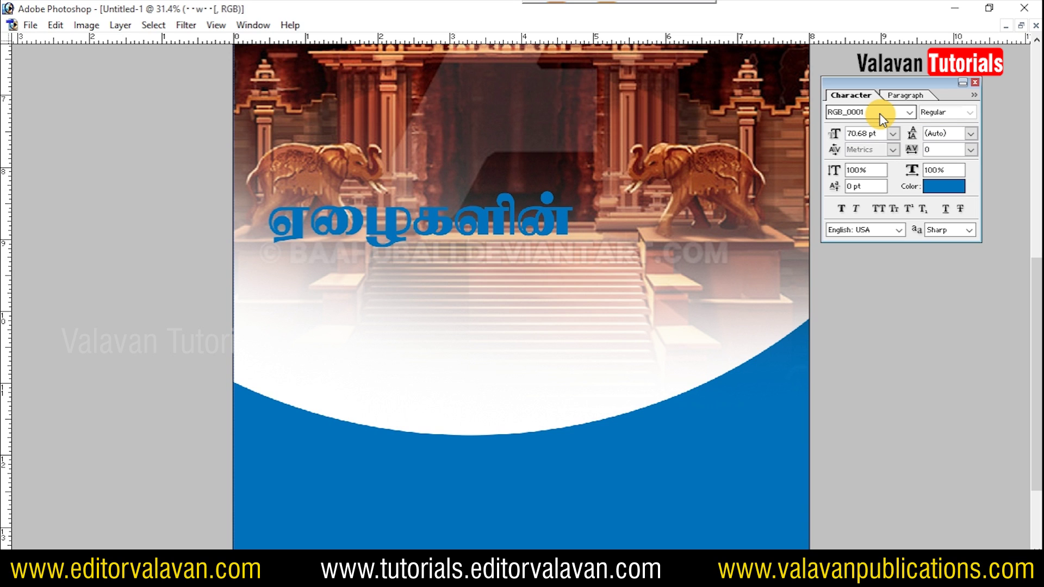
click(505, 319)
text(கஷ்விழி)
text(ஏந்தலே)
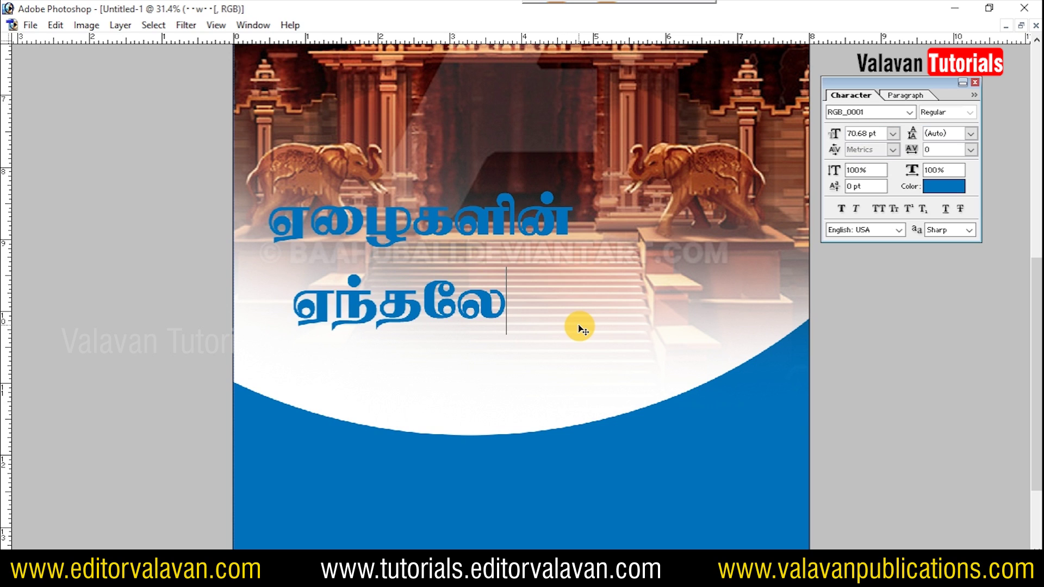
text(!)
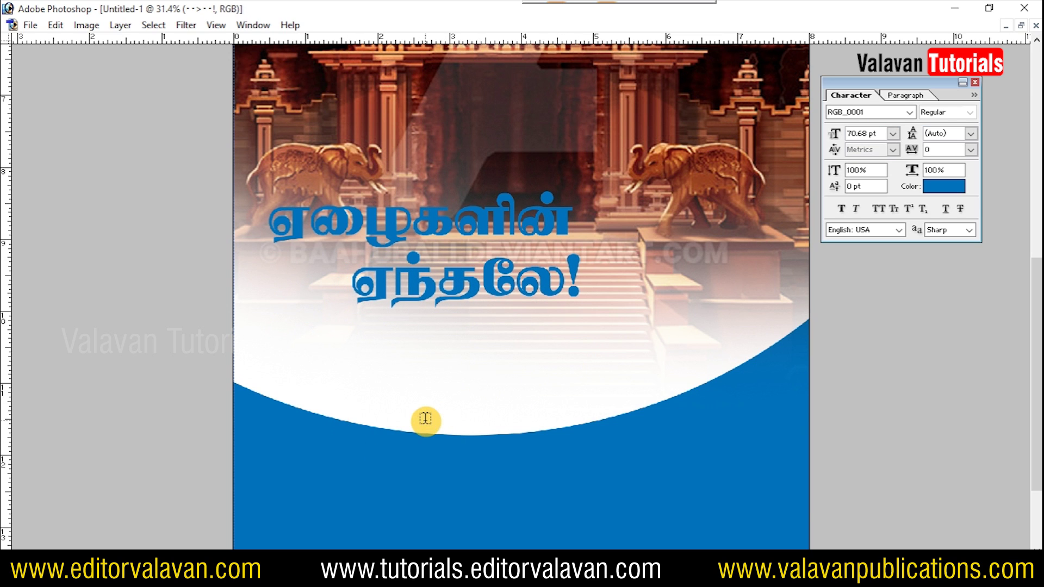
key(Tab)
- Move both headline lines to the right and close the Character palette
click(68, 142)
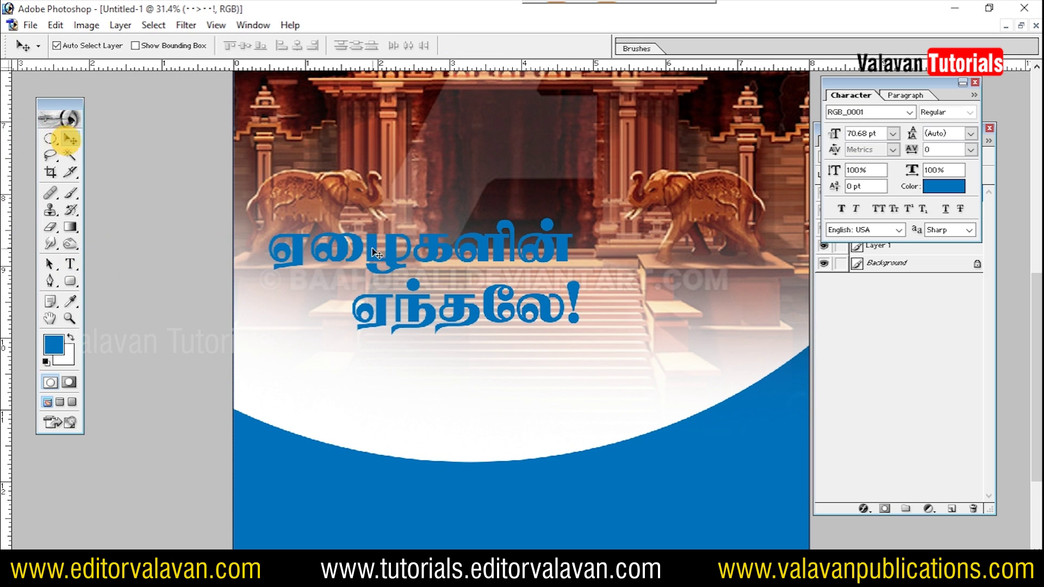
drag(378, 254, 485, 254)
drag(488, 308, 597, 303)
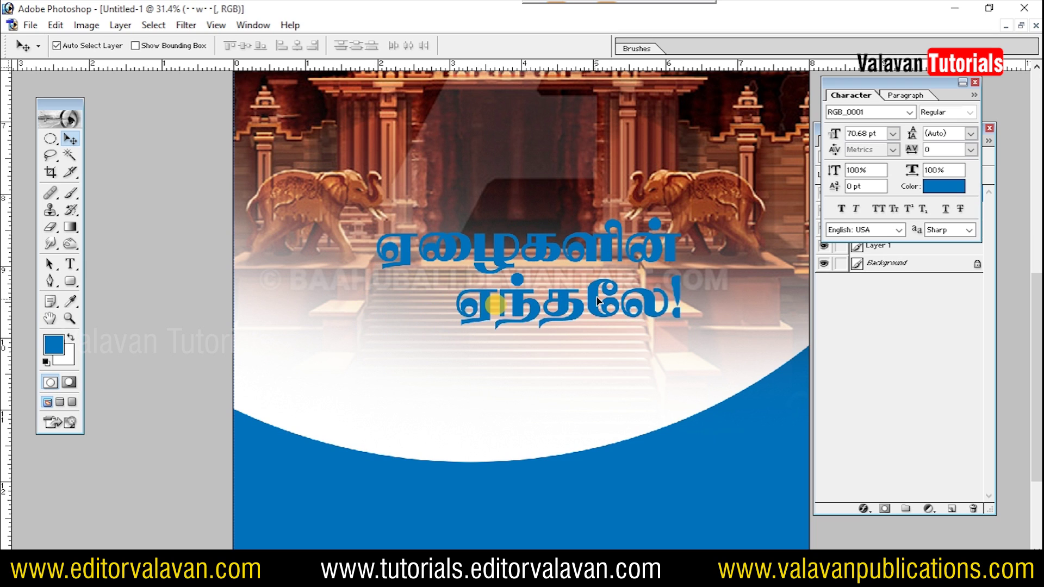
click(975, 82)
click(892, 211)
click(661, 267)
click(549, 253)
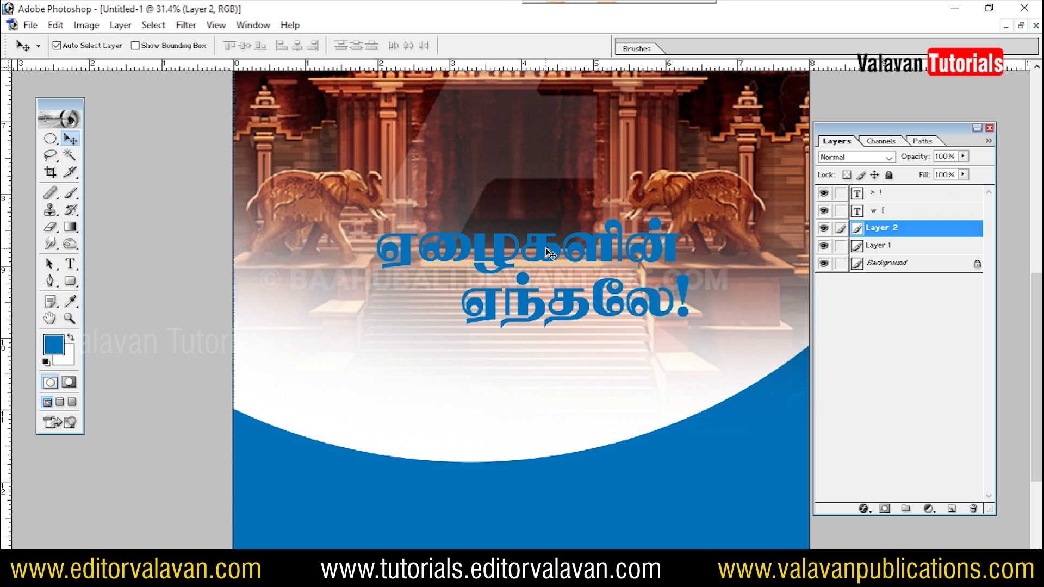
- Change the first headline line's font to RGB_0059
key(t)
click(547, 250)
key(ctrl+a)
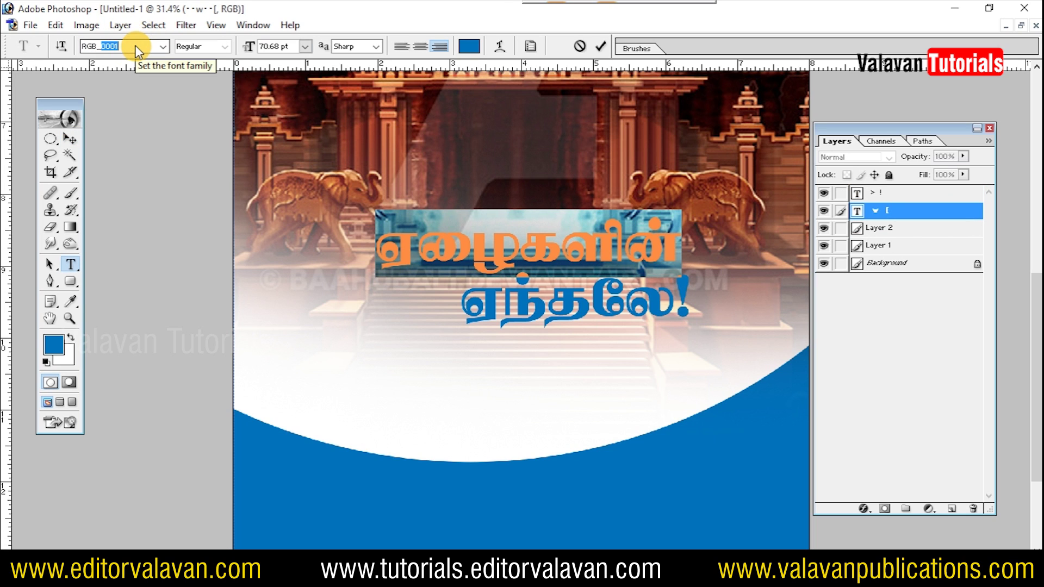
text(9)
key(Return)
key(ctrl+Return)
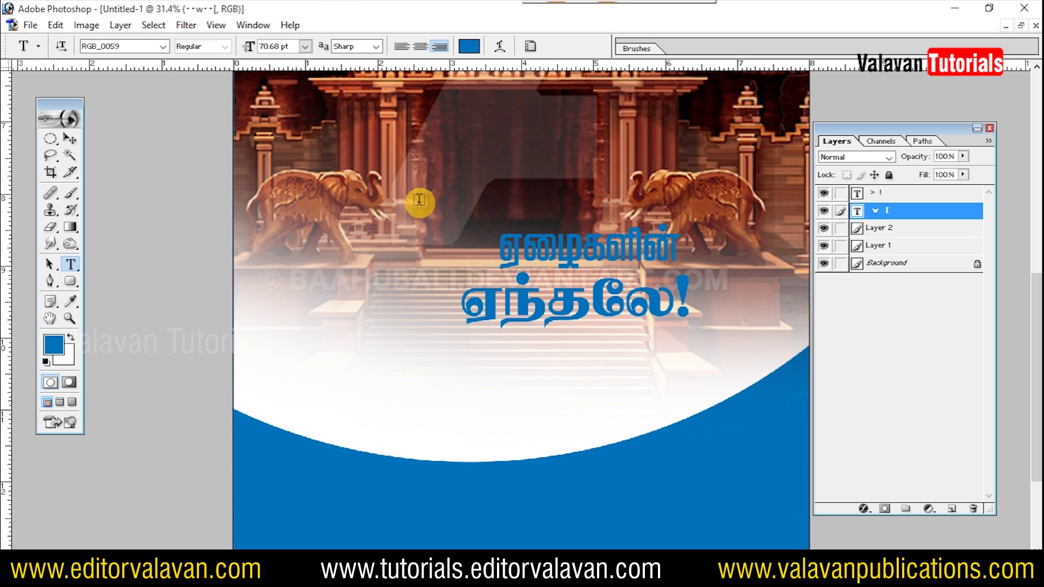
- Link the two headline layers and shift them left and down together
key(v)
drag(523, 281, 505, 292)
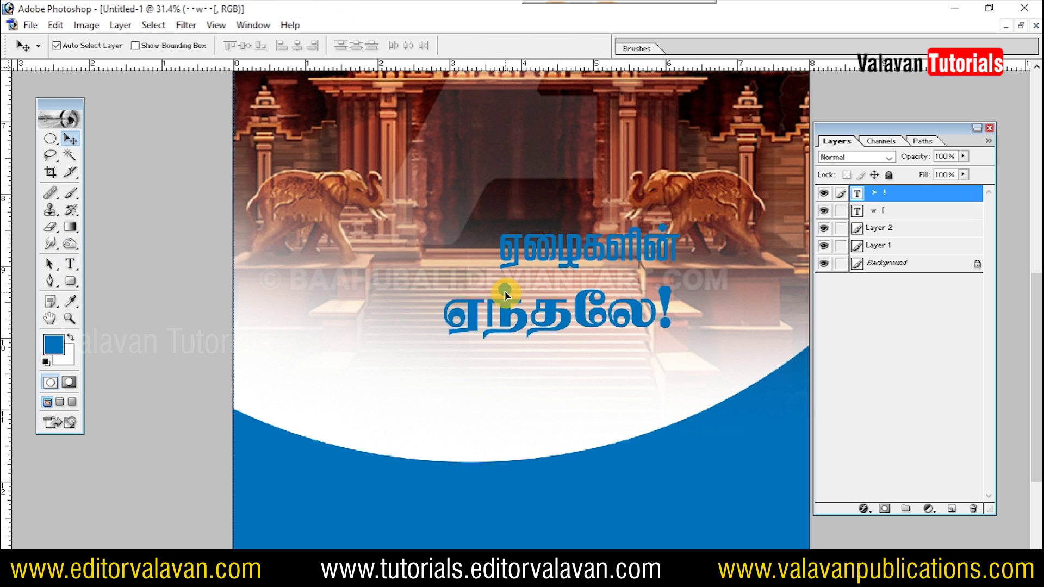
drag(524, 255, 487, 273)
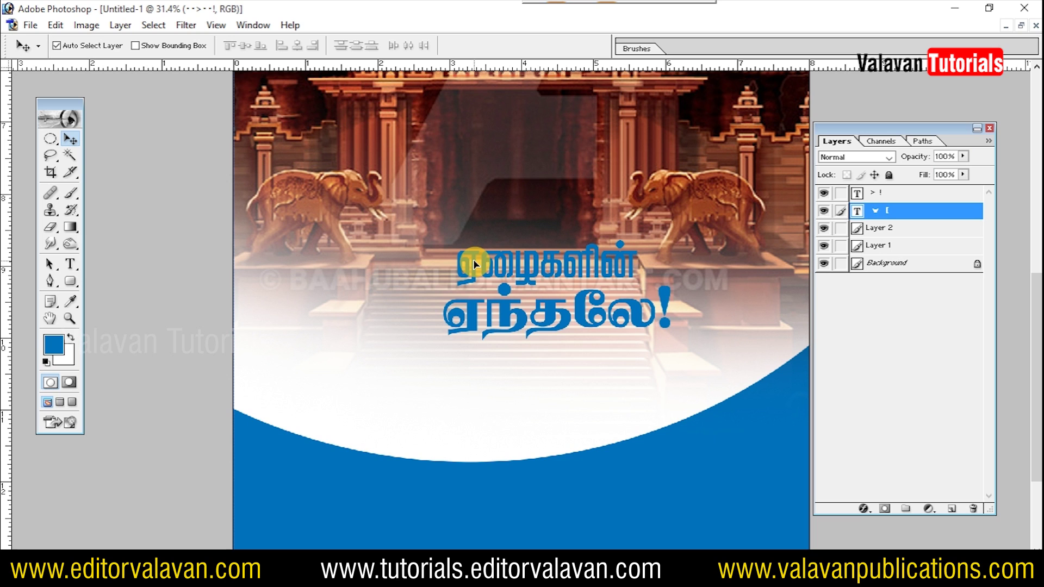
shift+click(524, 316)
drag(517, 312, 482, 318)
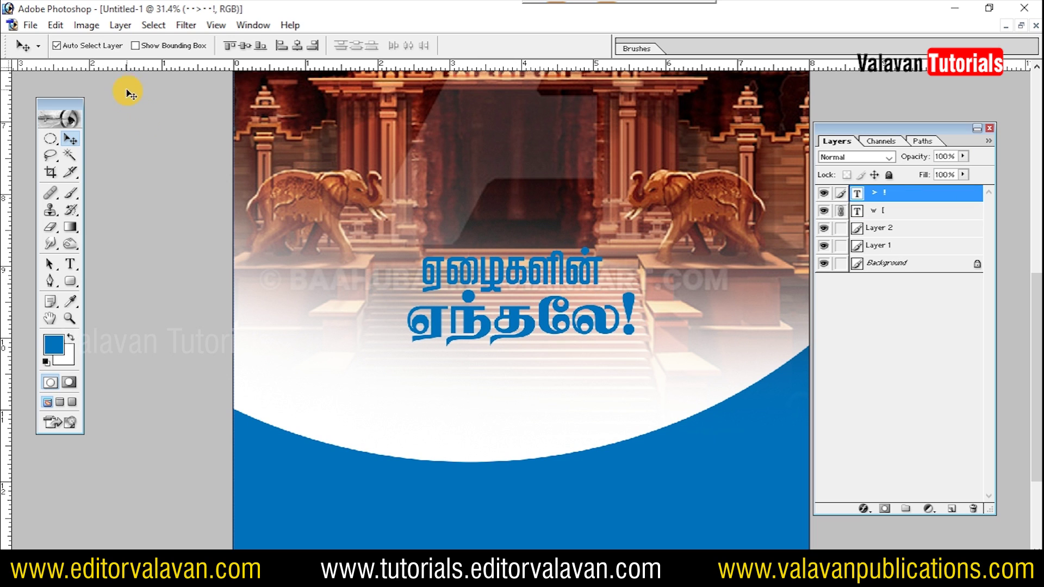
- Tilt the headline slightly counter-clockwise and move it down and right
click(60, 28)
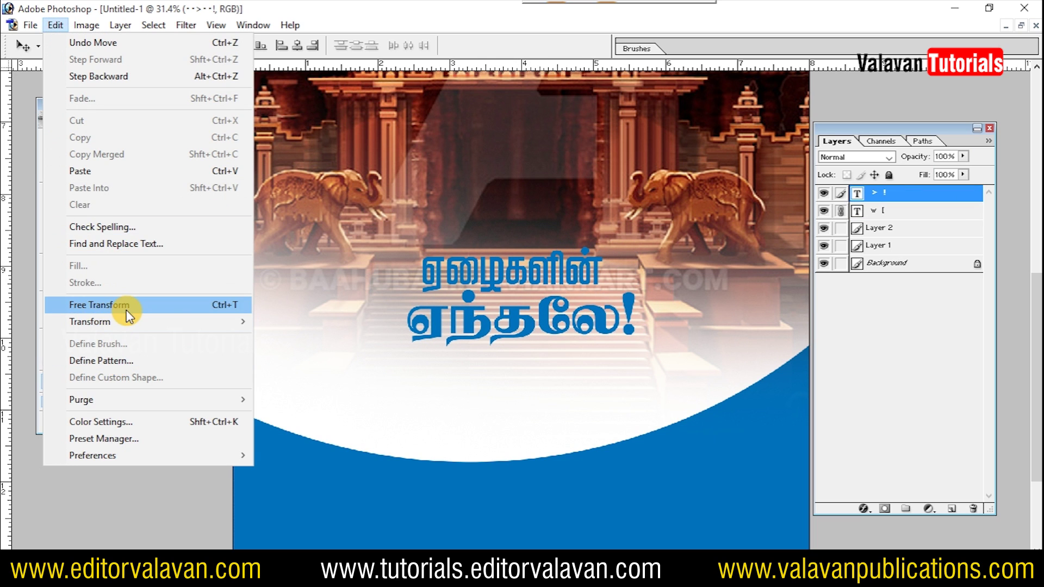
click(126, 309)
drag(671, 356, 681, 339)
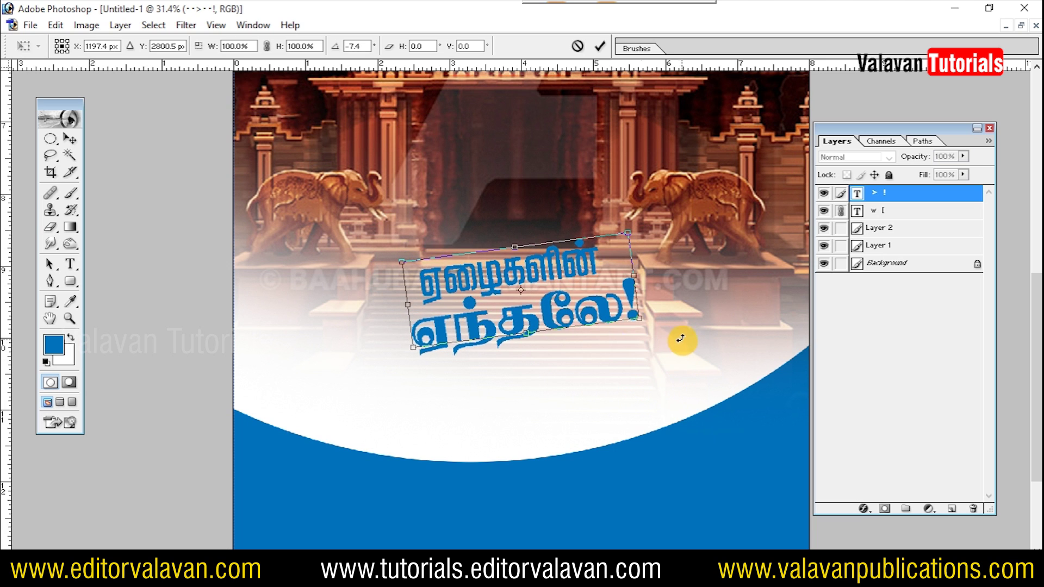
key(Return)
drag(547, 308, 559, 348)
- Fine-tune the headline's angle and nudge it slightly right and up
key(ctrl+minus)
key(Tab)
key(ctrl+plus)
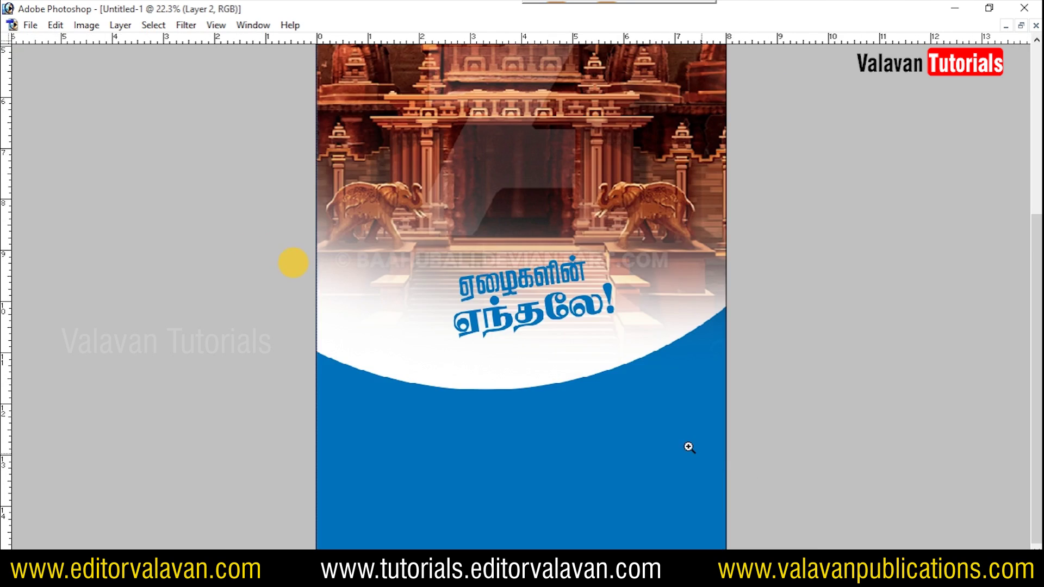
click(576, 302)
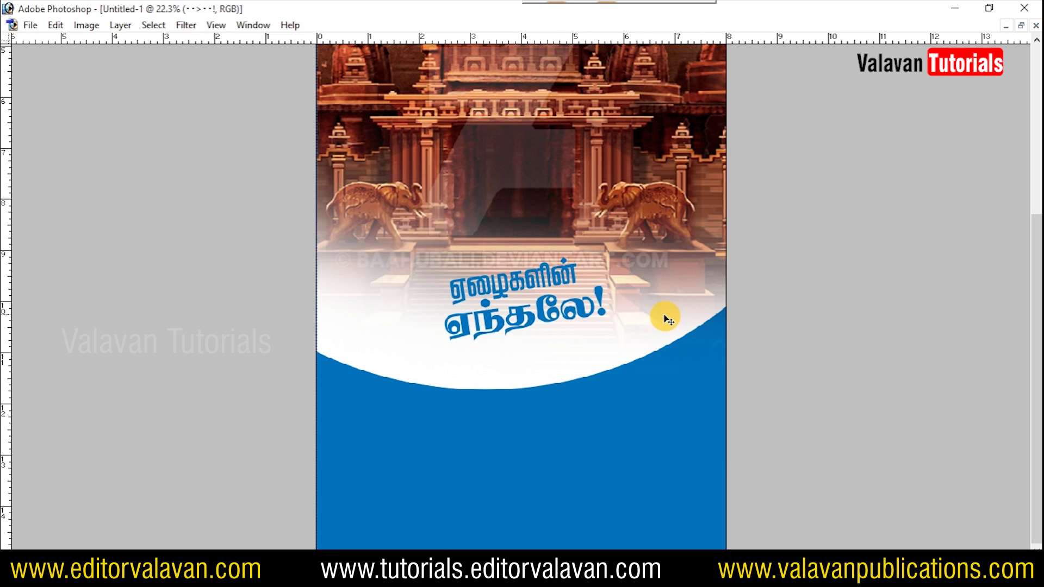
key(ctrl+t)
double_click(549, 316)
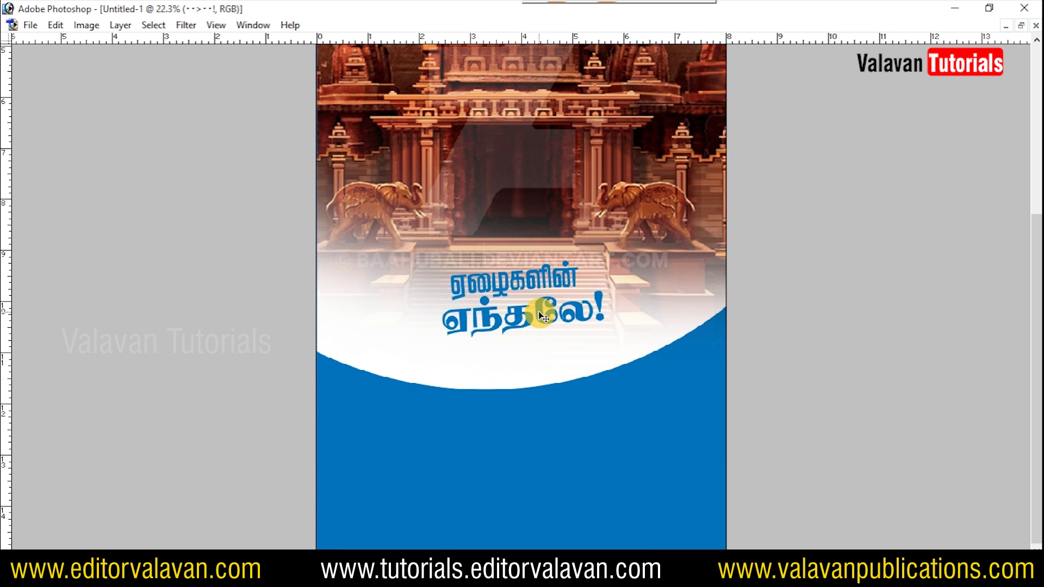
drag(540, 313, 551, 309)
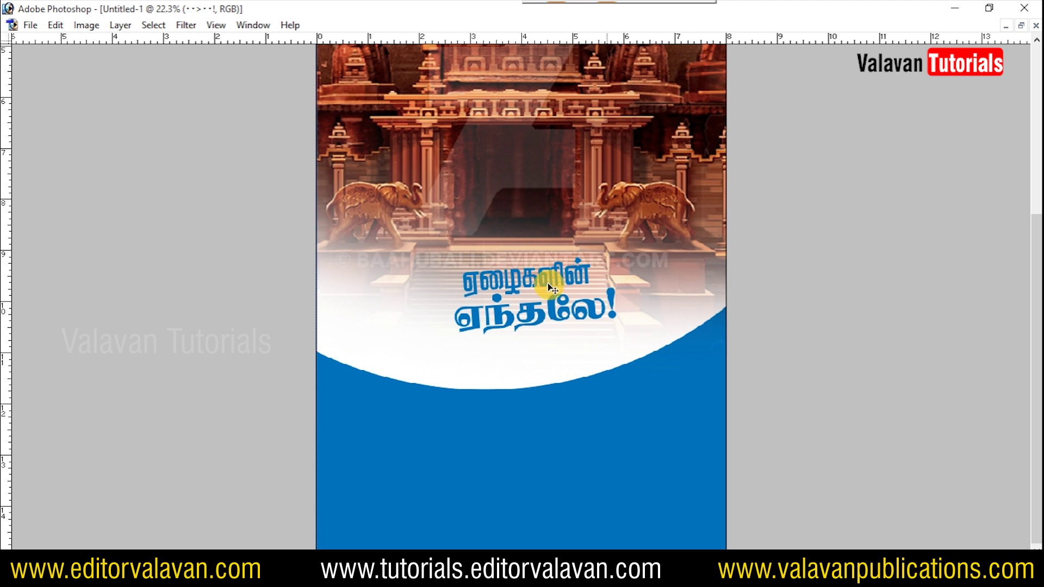
key(Tab)
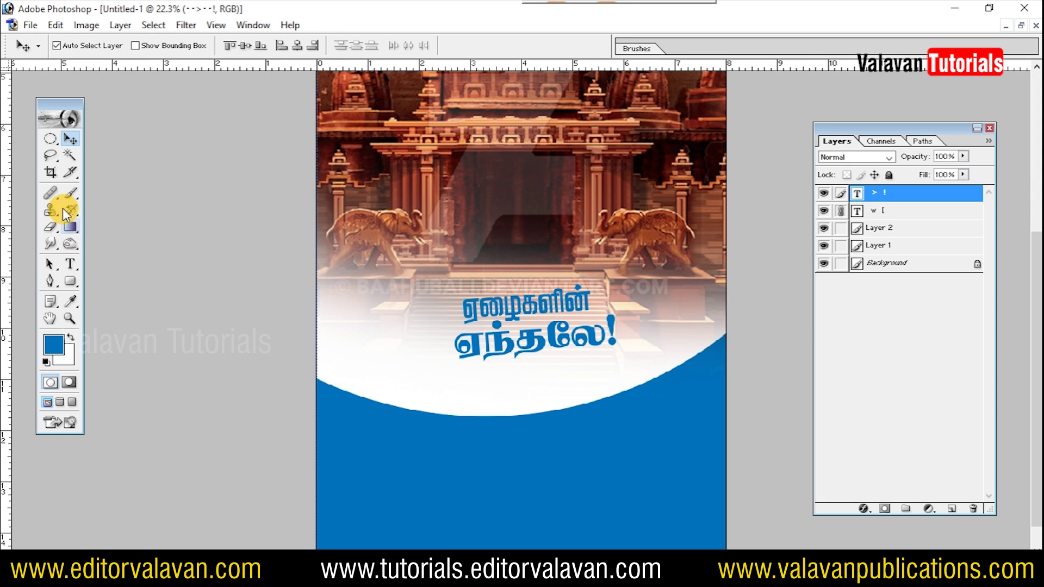
- Add a new layer with a rectangular selection feathered by 20 px
click(51, 140)
click(119, 139)
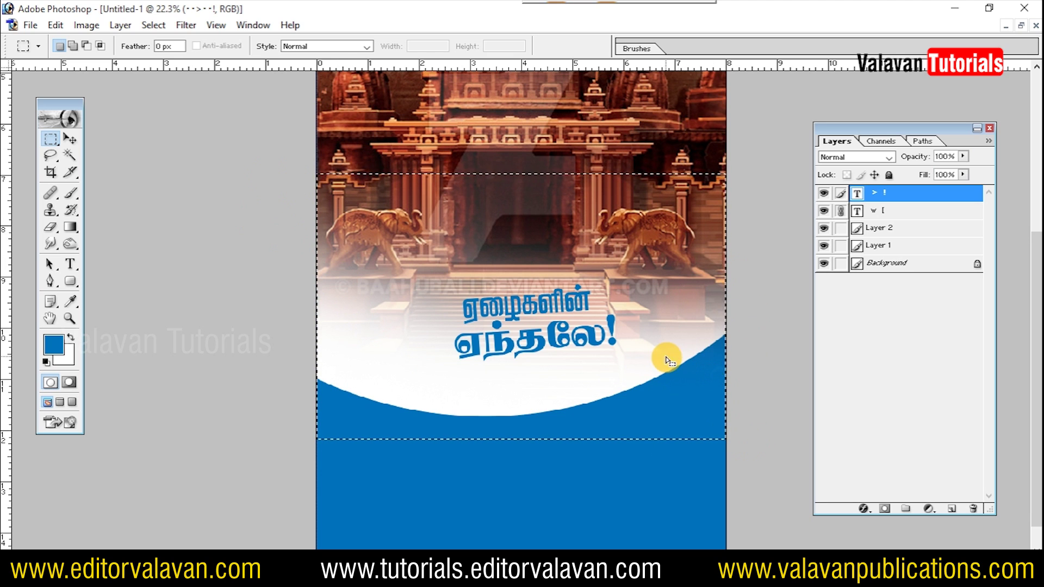
click(952, 510)
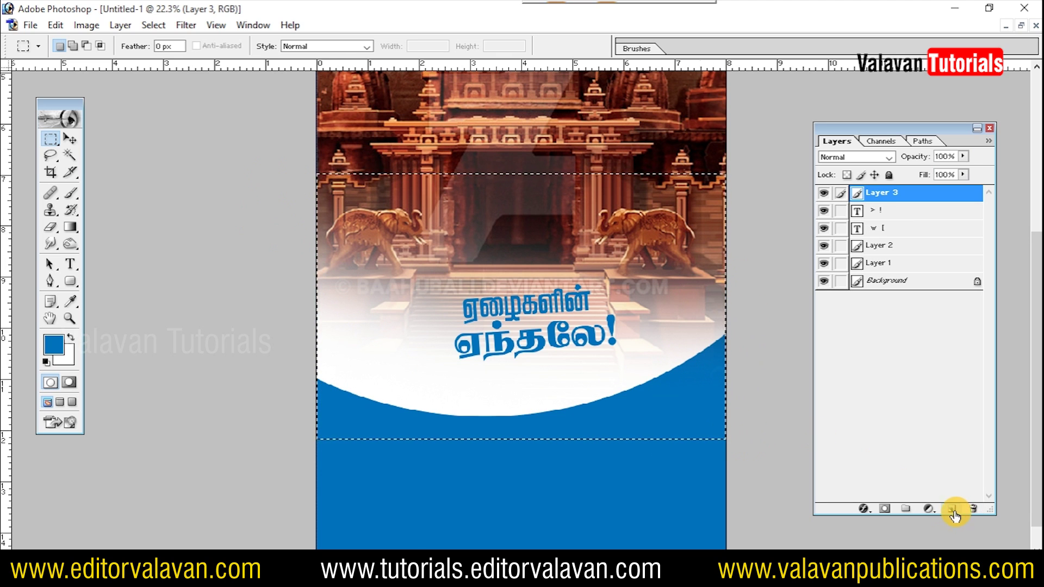
click(153, 25)
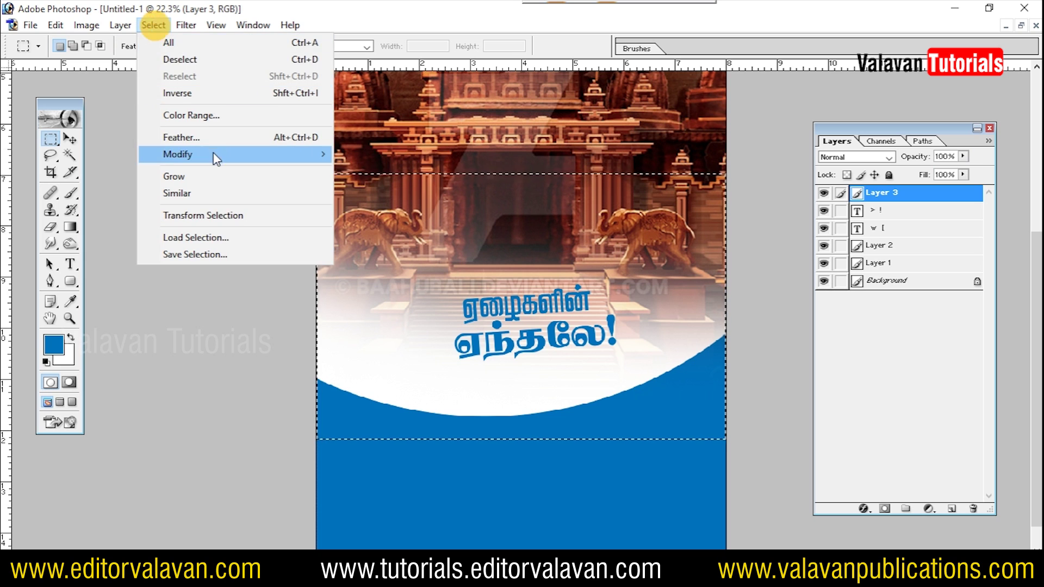
click(218, 138)
text(20)
key(Return)
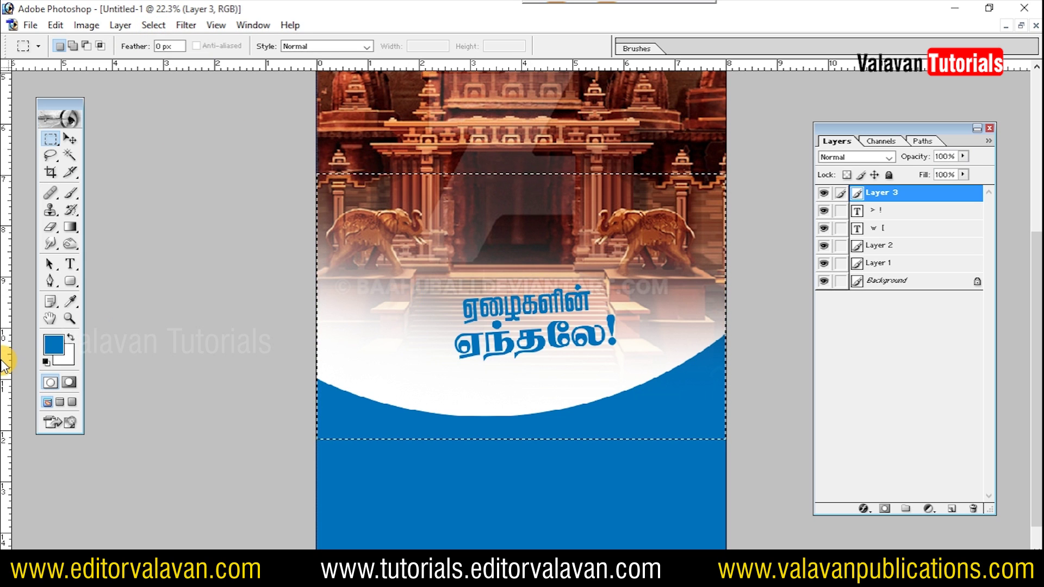
- Fill the feathered selection with black and deselect
click(53, 344)
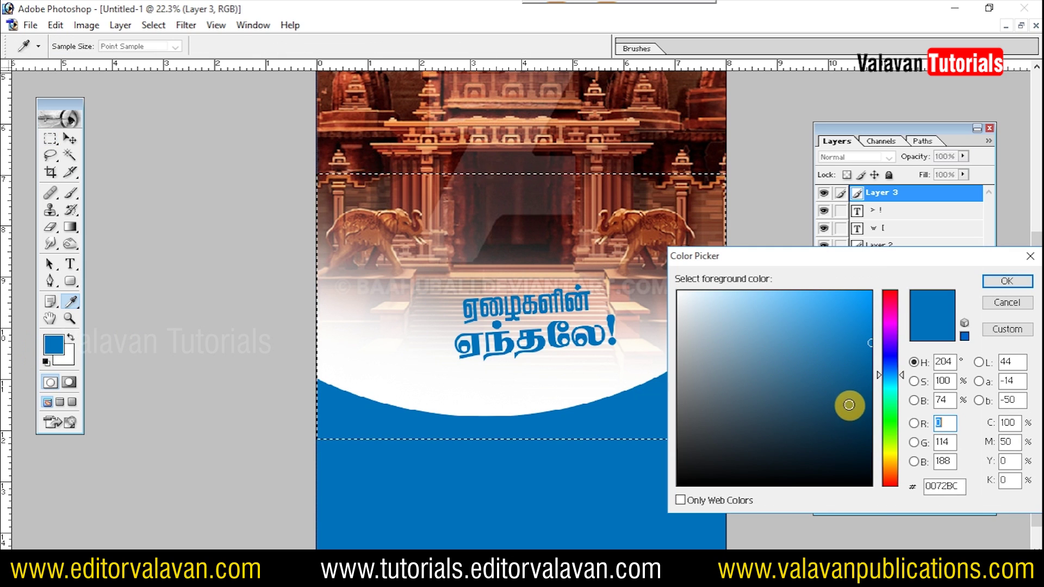
click(828, 446)
click(1006, 281)
key(m)
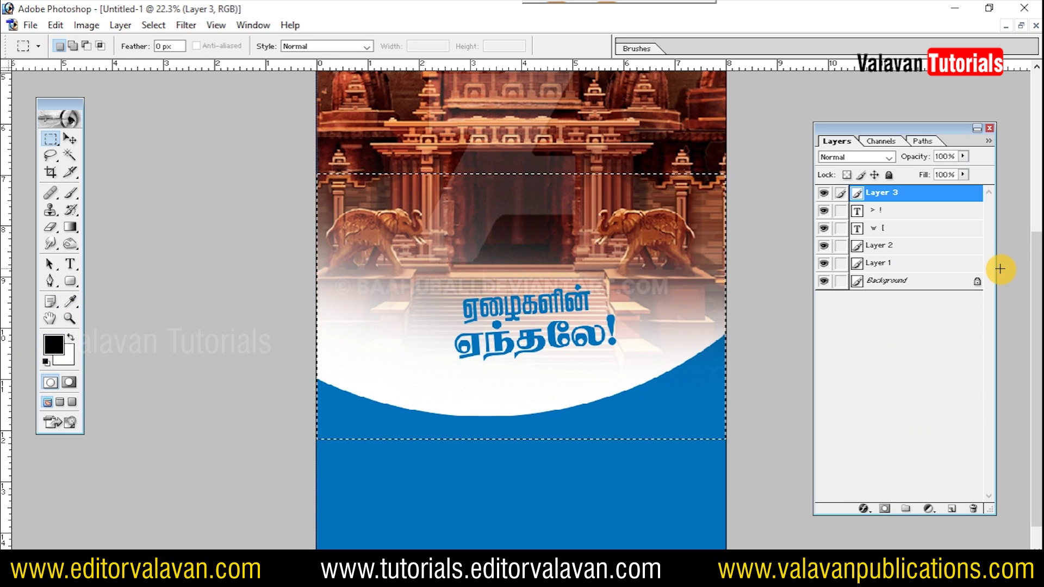
key(alt+BackSpace)
key(ctrl+d)
key(v)
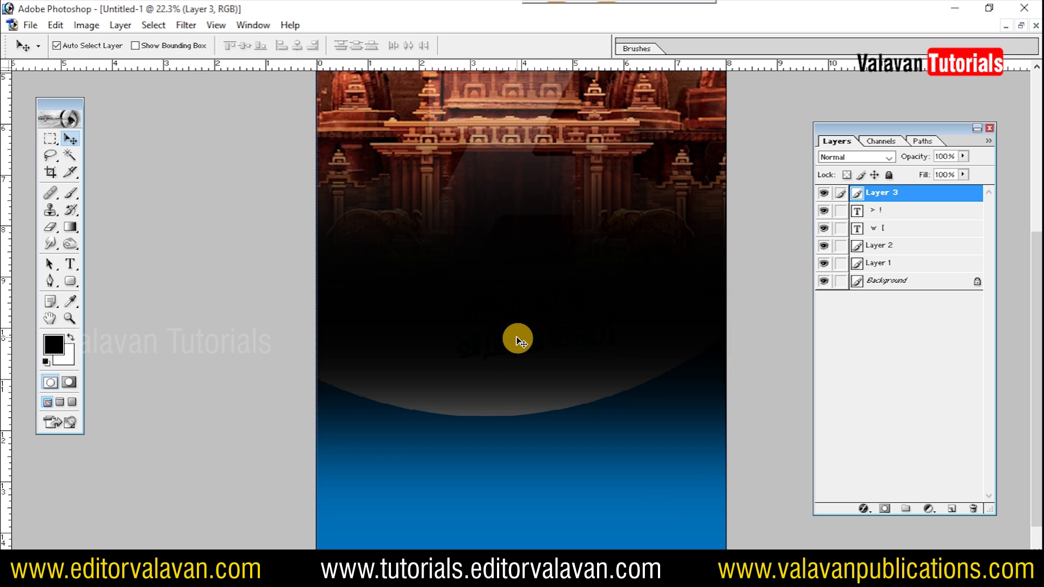
- Send the black band layer down to sit just above the Background
click(154, 26)
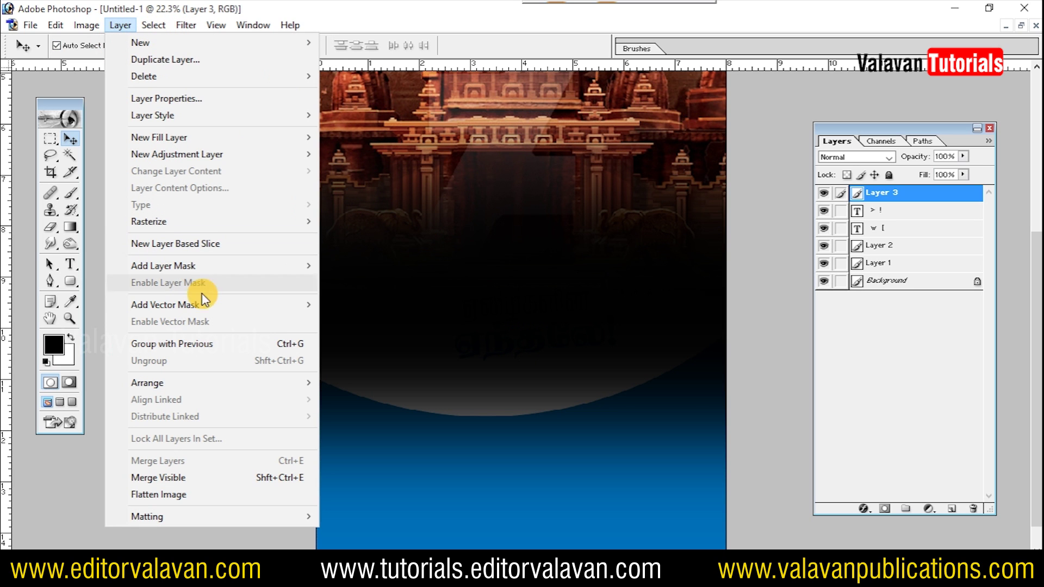
mouse_move(148, 383)
click(393, 435)
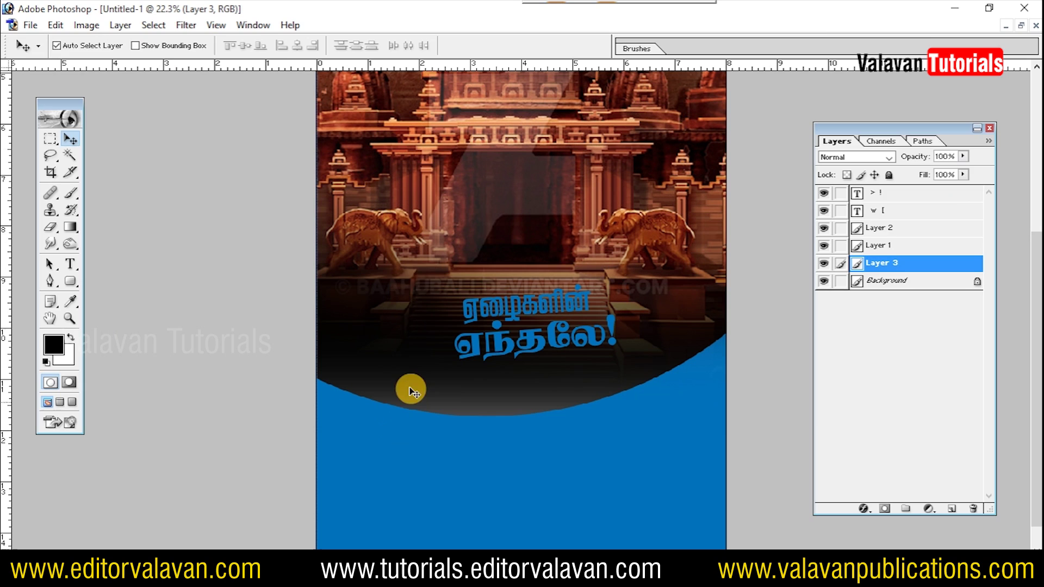
key(Tab)
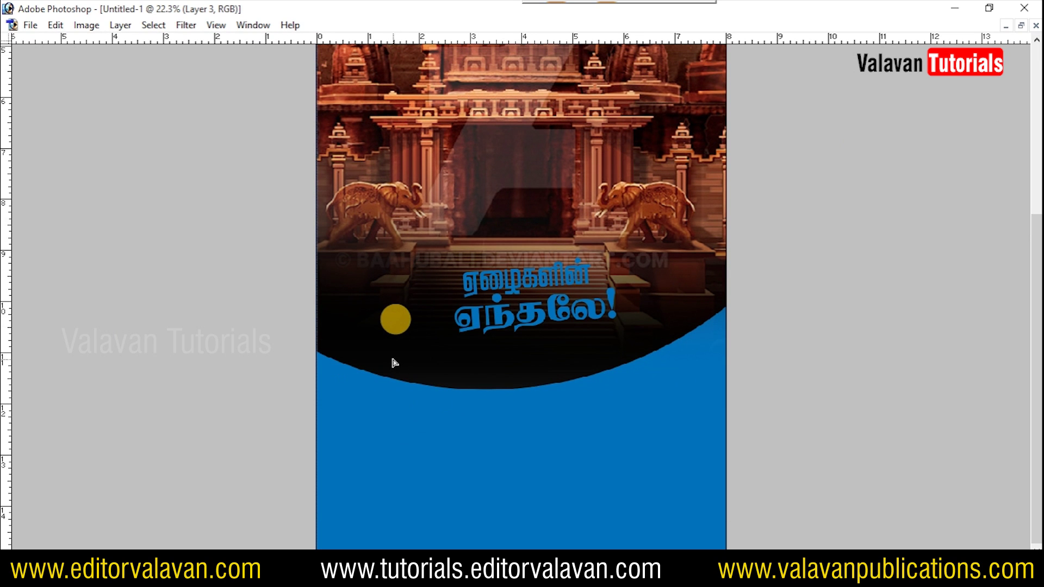
key(ctrl+0)
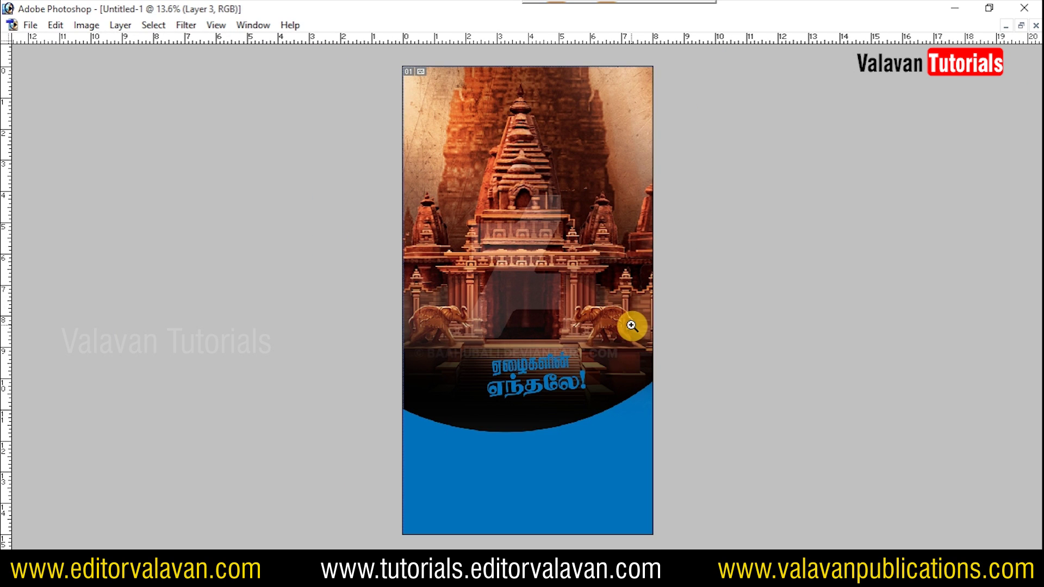
- Select Layer 1 and move the Tamil headline slightly lower on the poster
right_click(594, 458)
click(598, 466)
drag(606, 474, 280, 267)
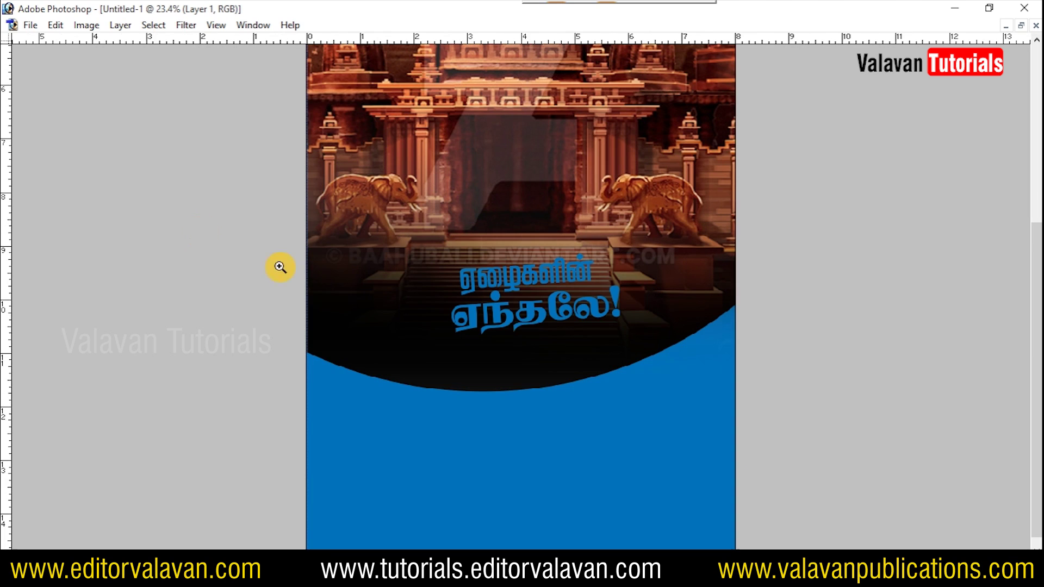
drag(526, 305, 527, 322)
key(Tab)
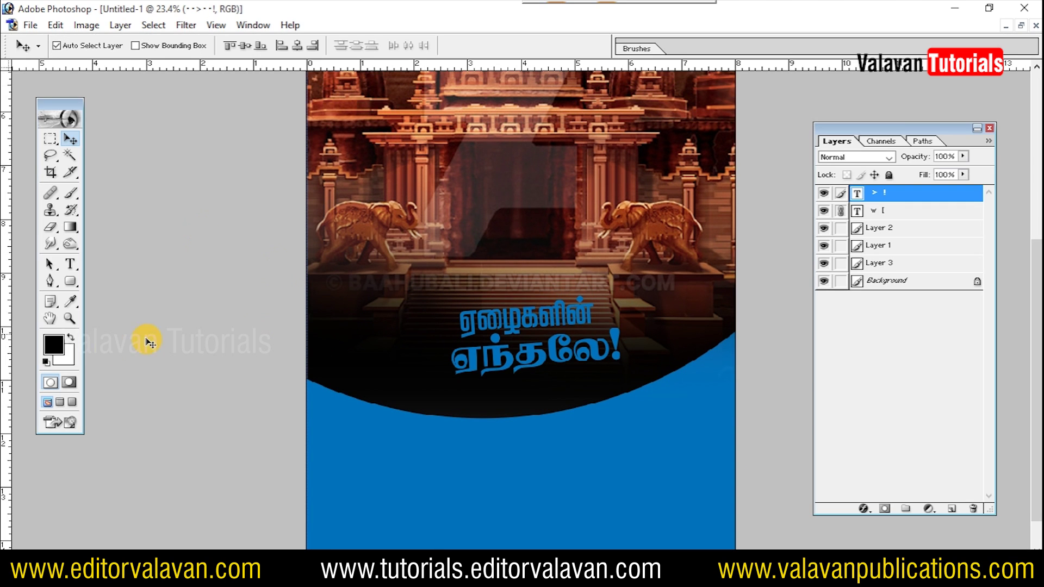
- Colour the first headline line 'ஏழைகளின்' yellow
right_click(469, 315)
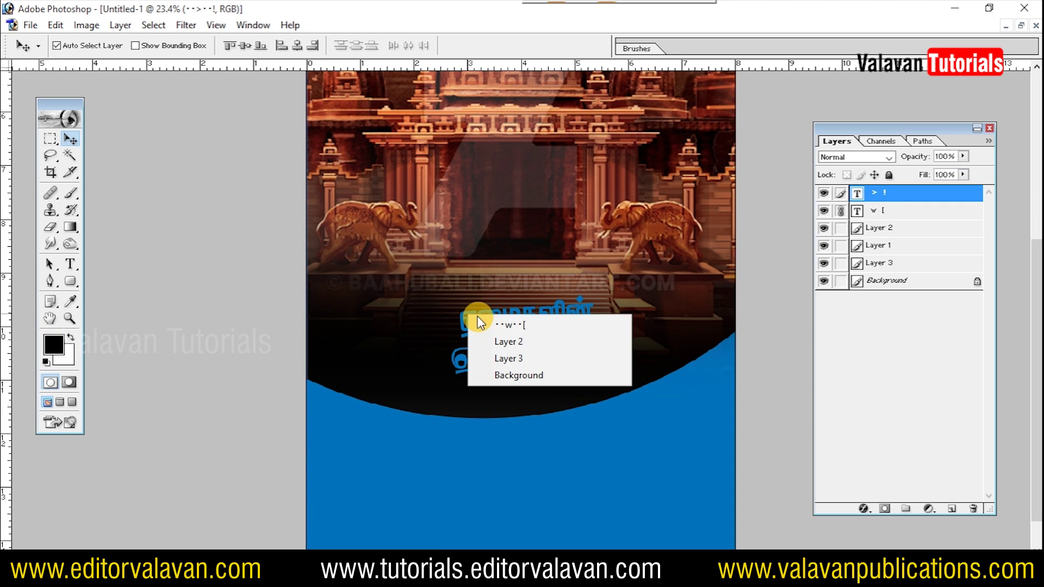
click(495, 326)
click(54, 344)
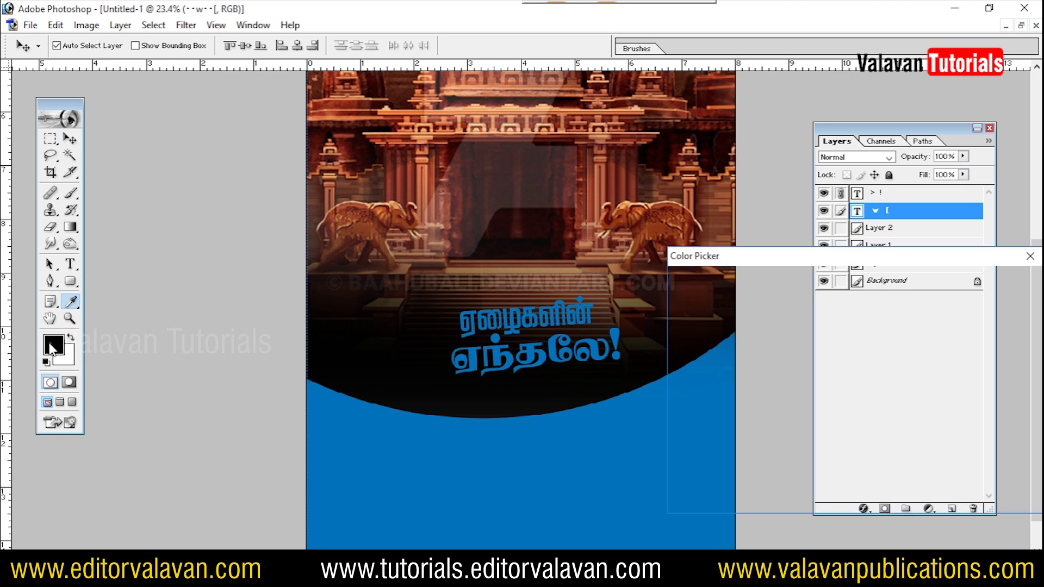
text(255)
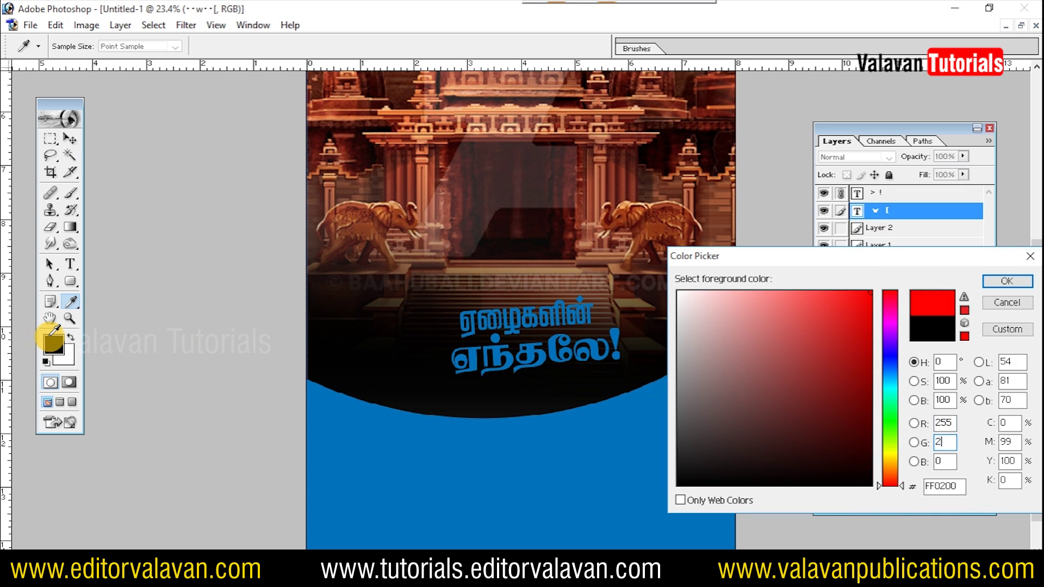
key(Return)
key(alt+BackSpace)
- Colour the second headline line 'ஏந்தலே!' orange
right_click(472, 359)
click(481, 364)
click(53, 344)
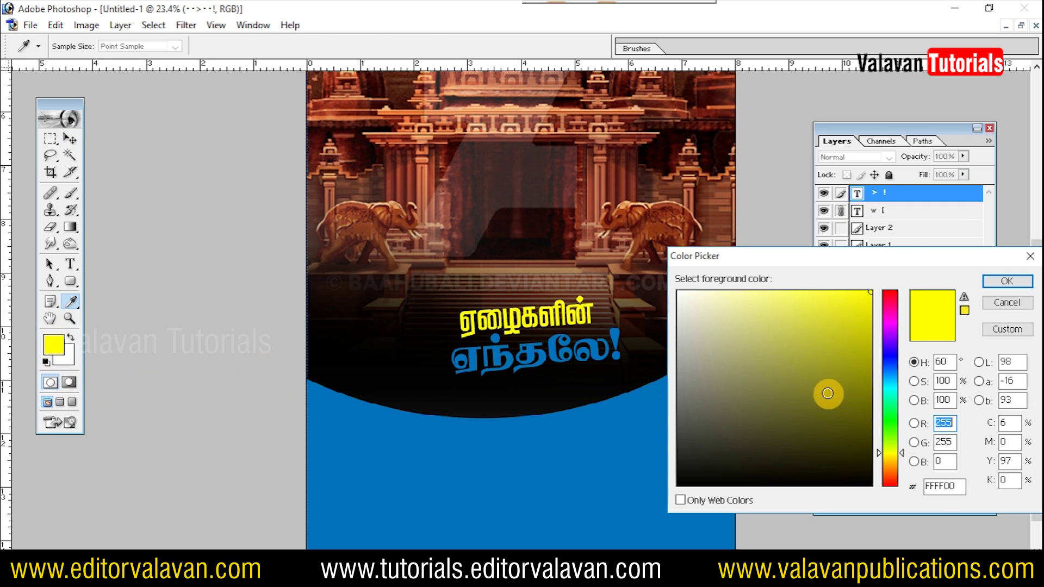
drag(890, 434, 894, 476)
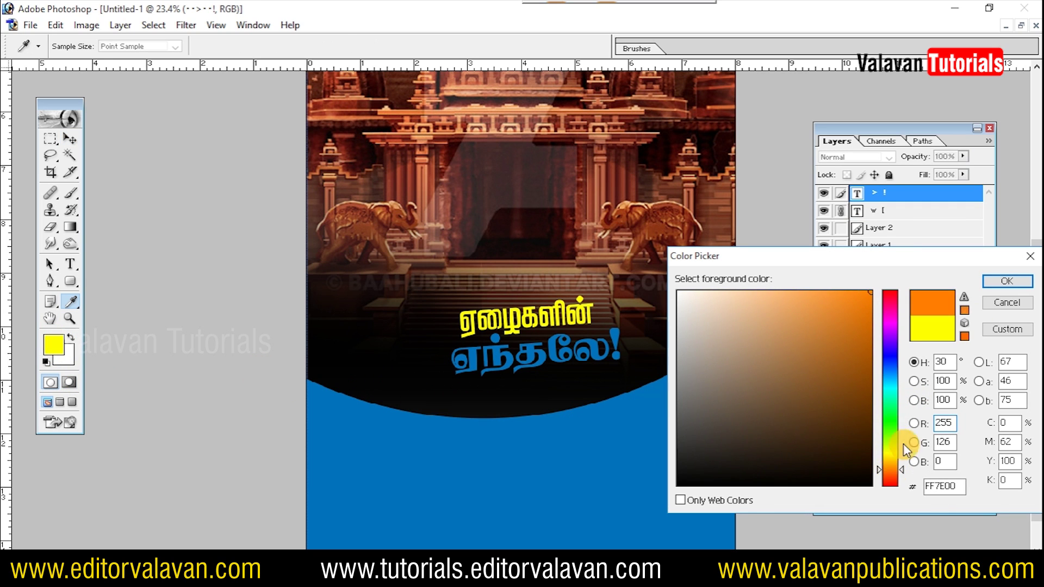
click(1006, 281)
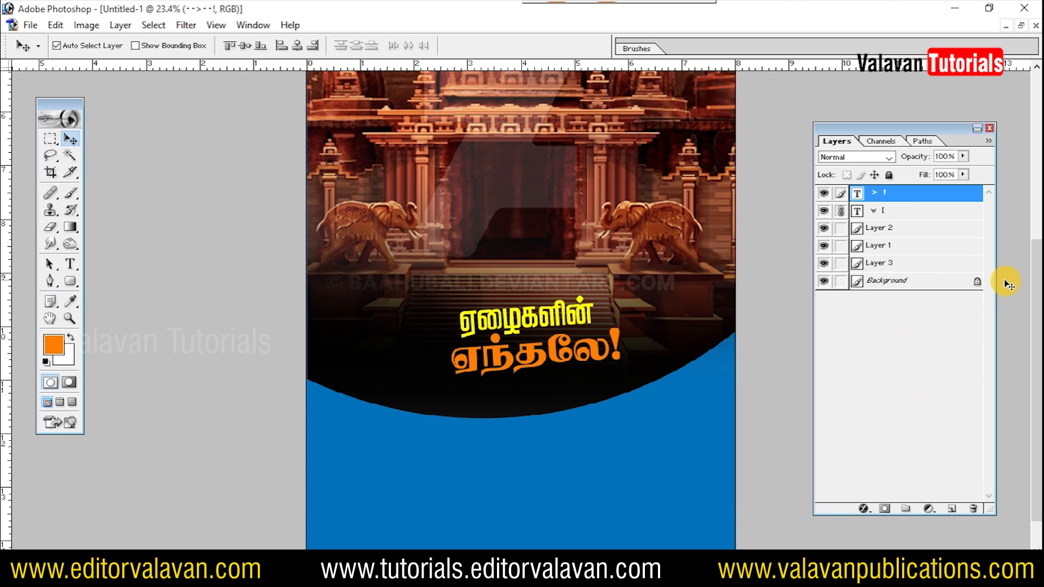
key(Tab)
scroll(467, 285, up, 2)
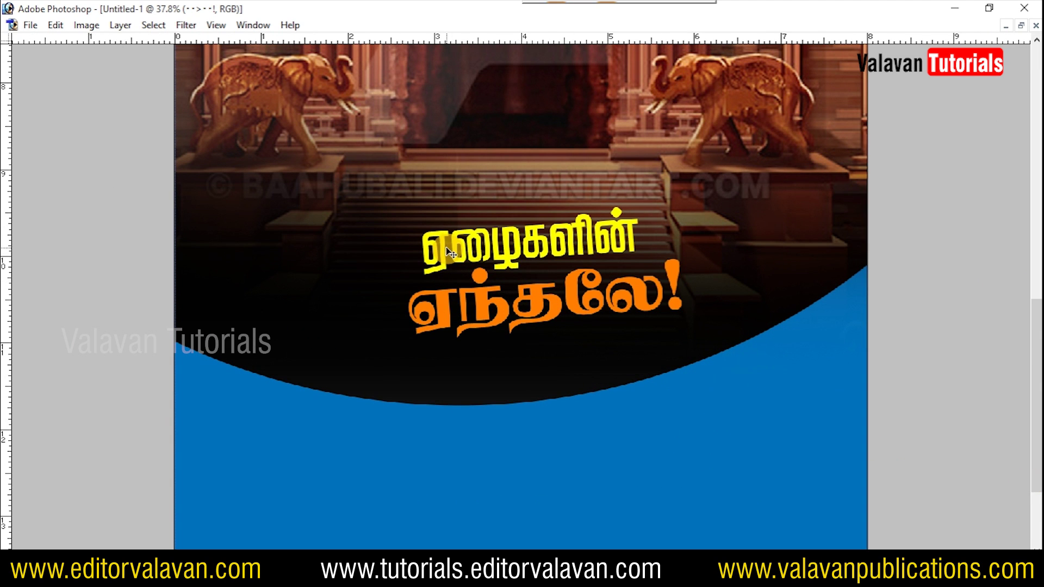
- Create a thin rectangular orange strip above the headline on a new layer, then deselect
key(Tab)
click(51, 138)
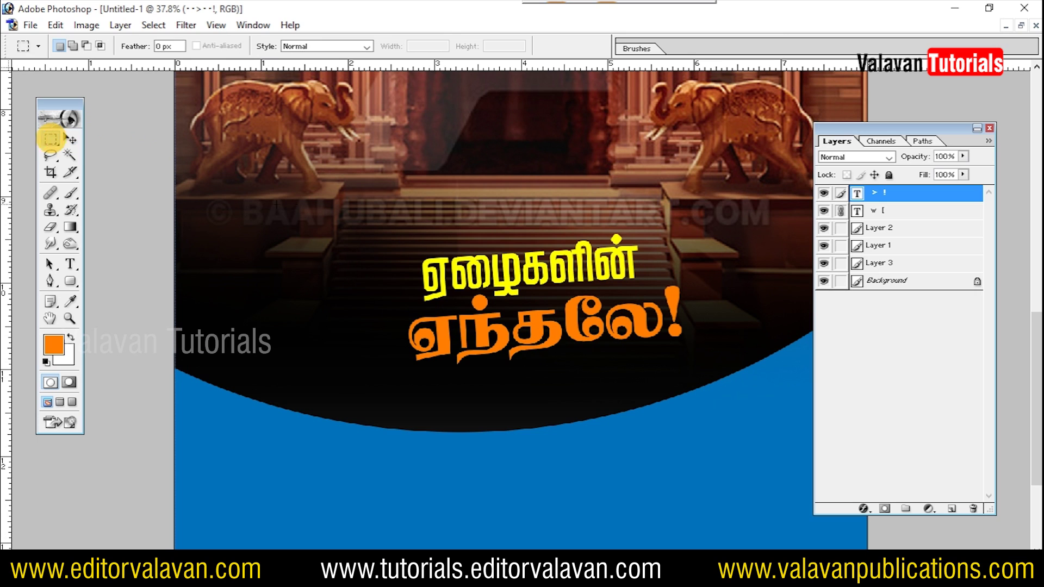
drag(661, 207, 772, 205)
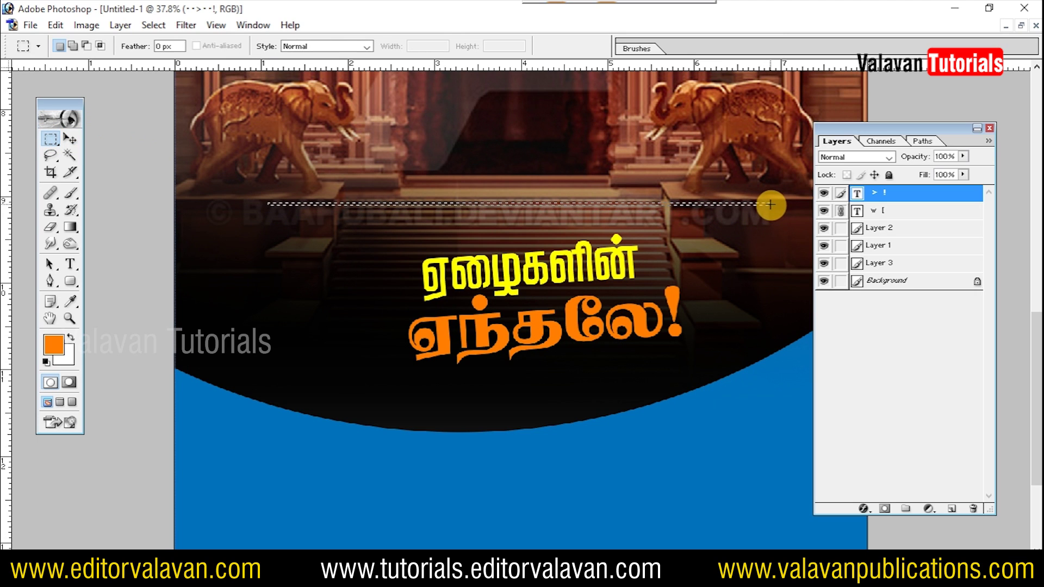
click(951, 509)
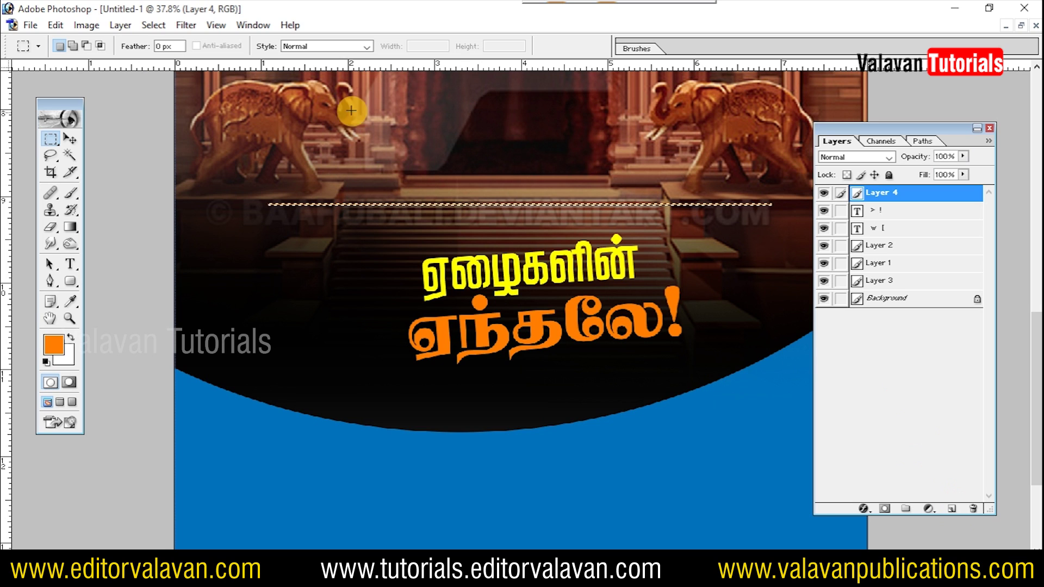
click(152, 24)
click(185, 54)
key(Tab)
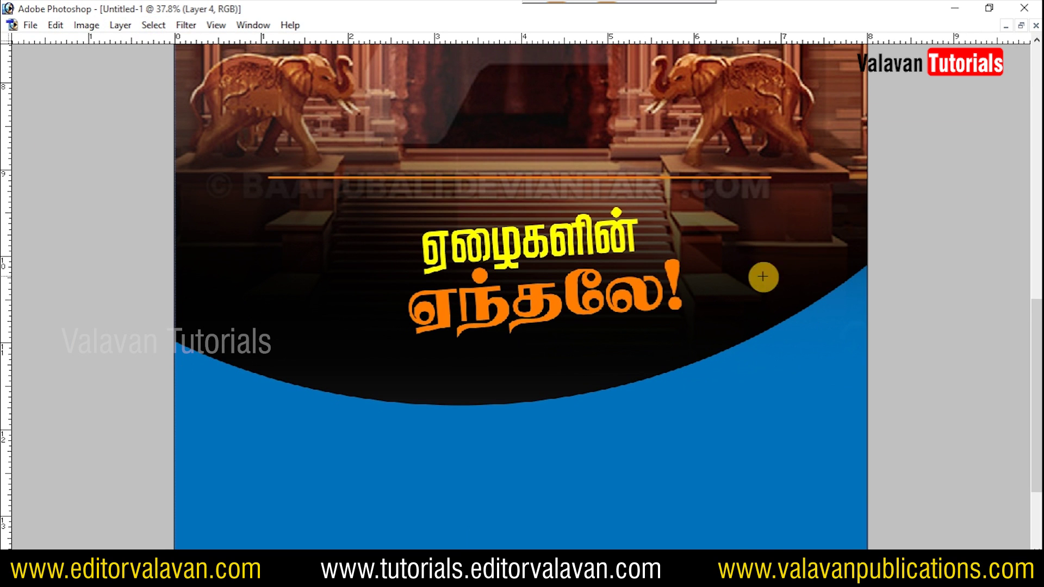
- Tilt the orange line gently upward to the right and position it above the headline
key(ctrl+t)
drag(854, 305, 867, 273)
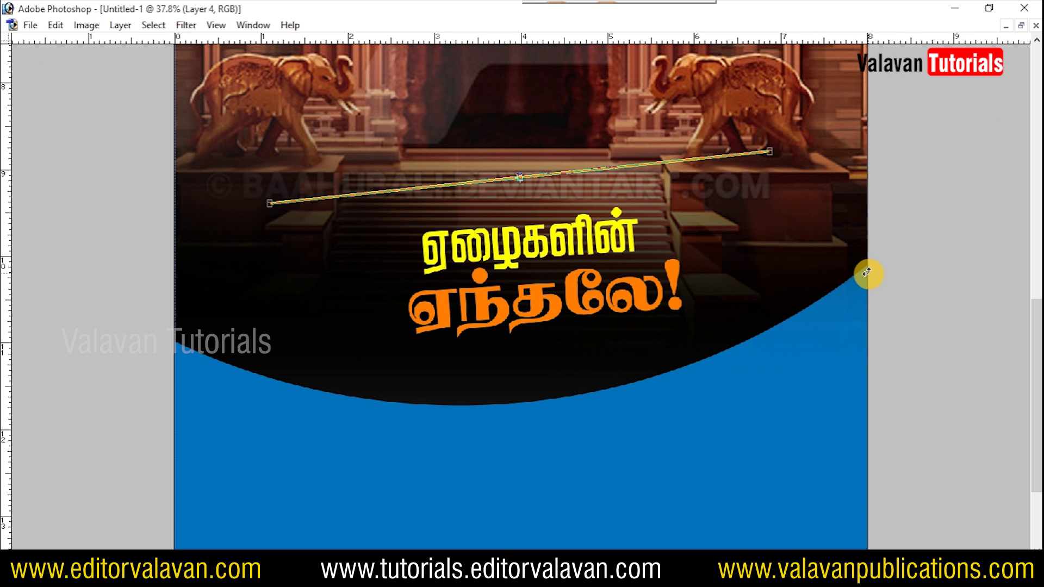
double_click(553, 177)
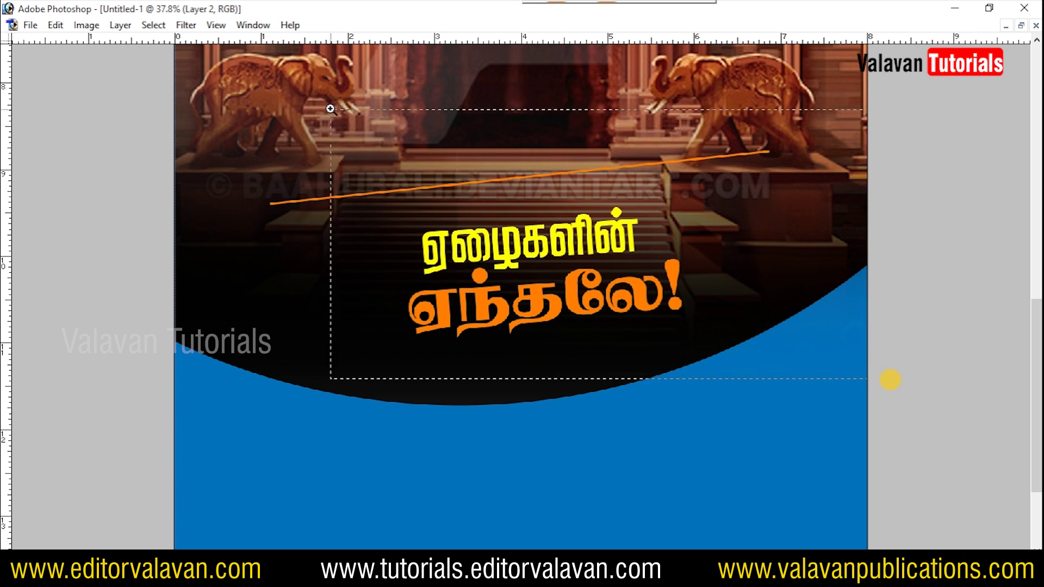
drag(330, 109, 890, 379)
drag(414, 162, 521, 218)
key(ctrl+t)
drag(924, 217, 931, 235)
- Commit the line's shallower angle and place a copy of the orange lines below the headline
key(Return)
mouse_move(354, 250)
mouse_down()
mouse_move(512, 231)
mouse_move(511, 204)
mouse_up()
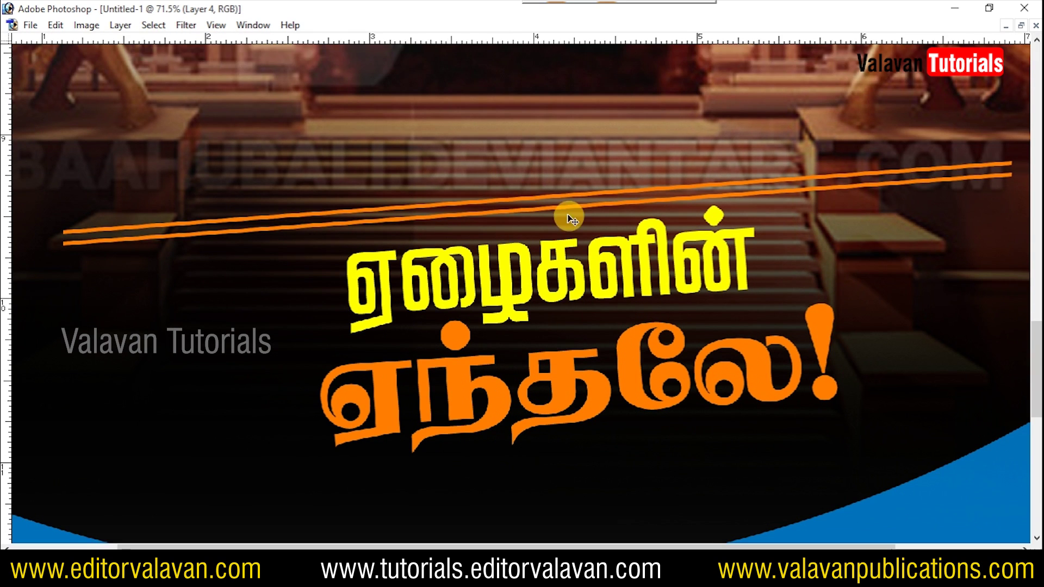
drag(544, 306, 537, 276)
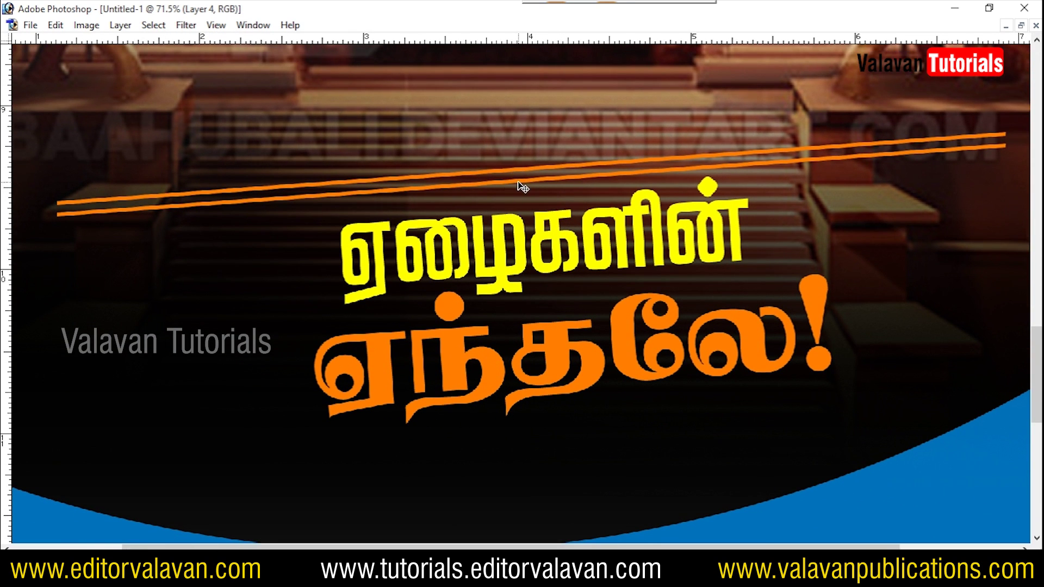
scroll(522, 187, down, 1)
click(521, 167)
click(522, 166)
mouse_move(522, 166)
mouse_down()
mouse_move(556, 413)
mouse_move(566, 420)
mouse_up()
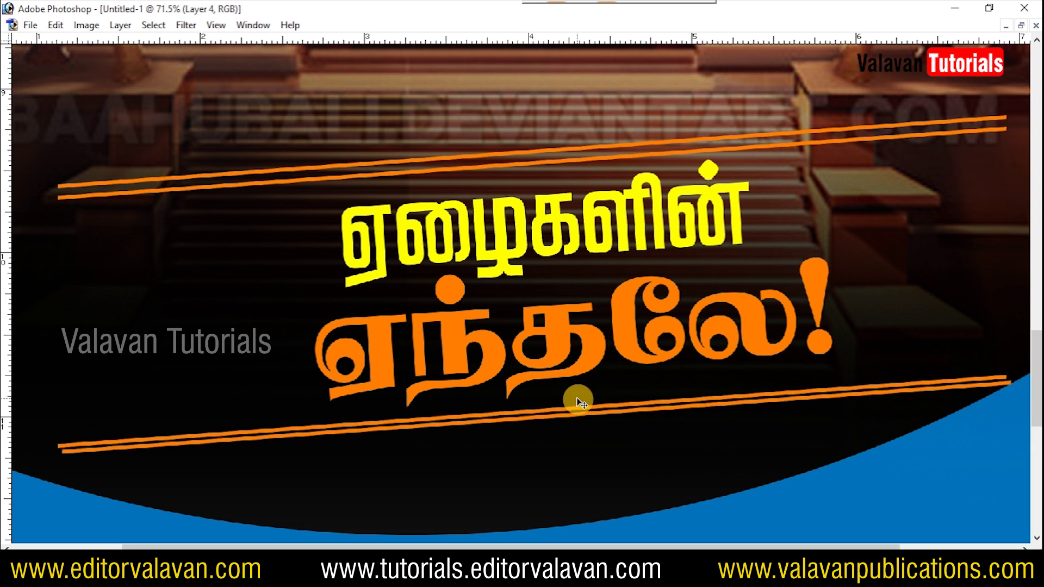
- Nudge the lower orange lines into place and link them with the upper pair
key(ctrl+0)
scroll(544, 408, up, 5)
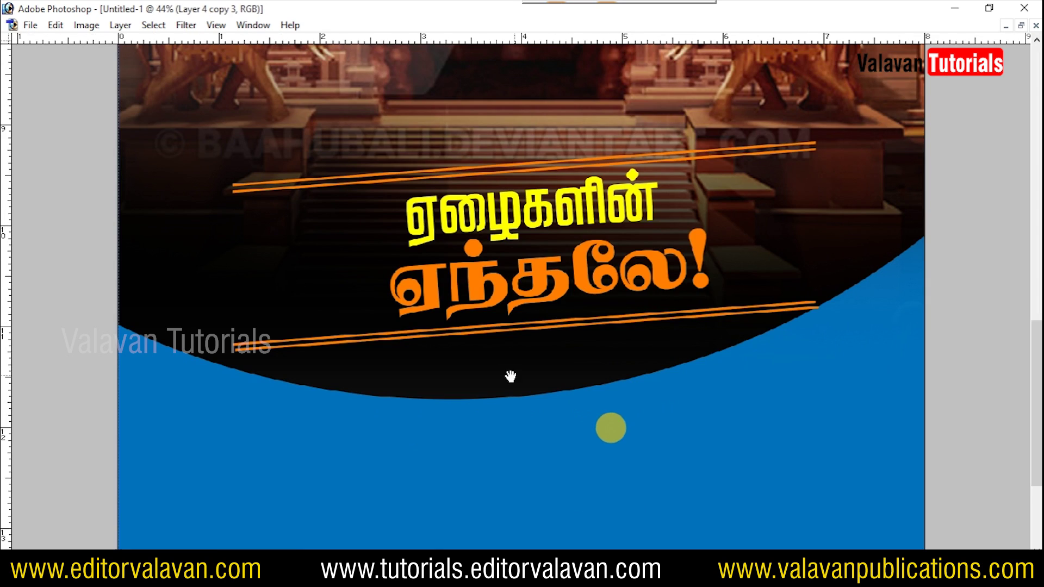
scroll(442, 268, up, 2)
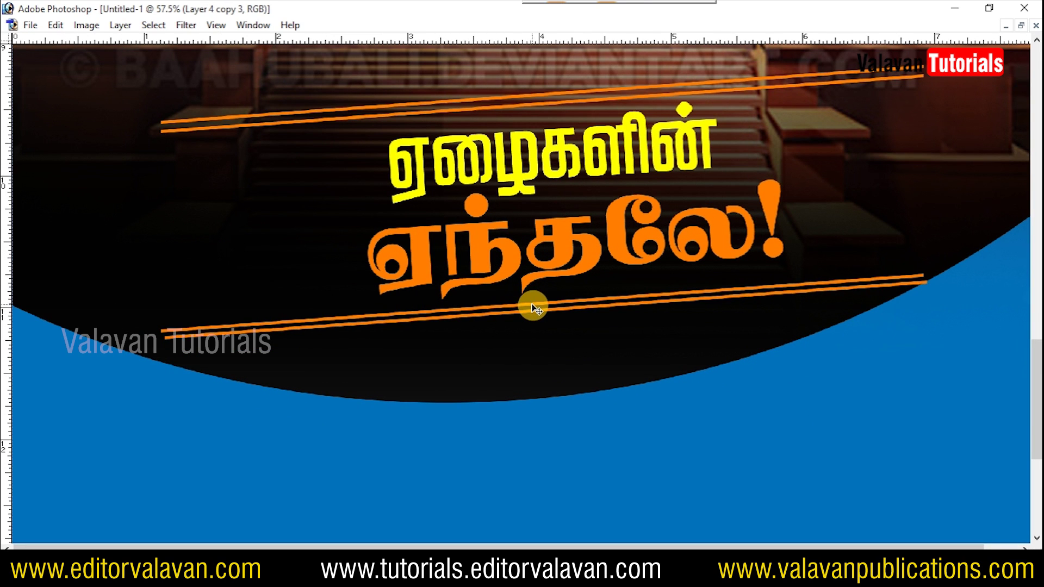
drag(531, 307, 531, 299)
key(Tab)
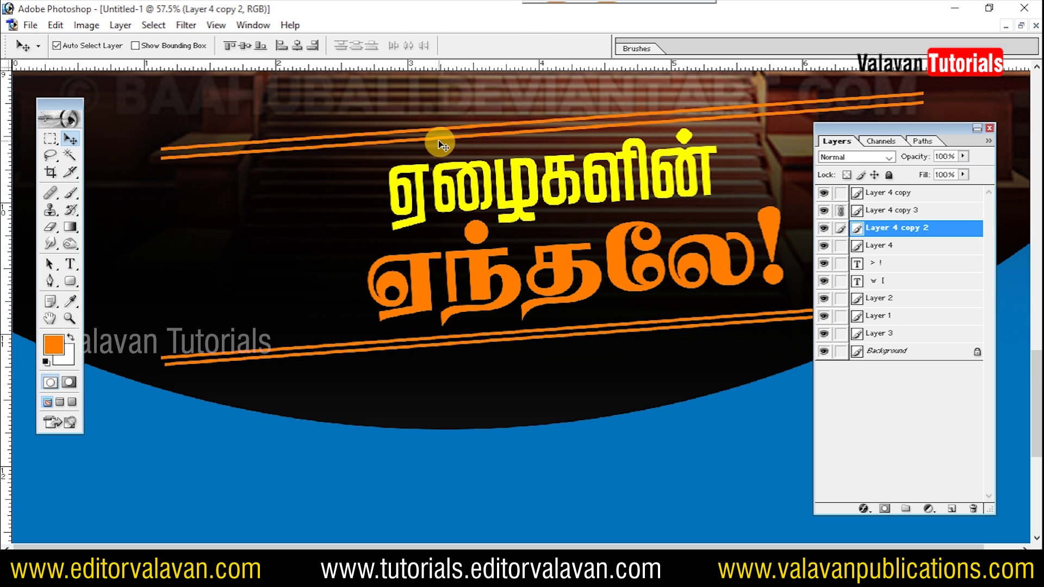
shift+click(452, 130)
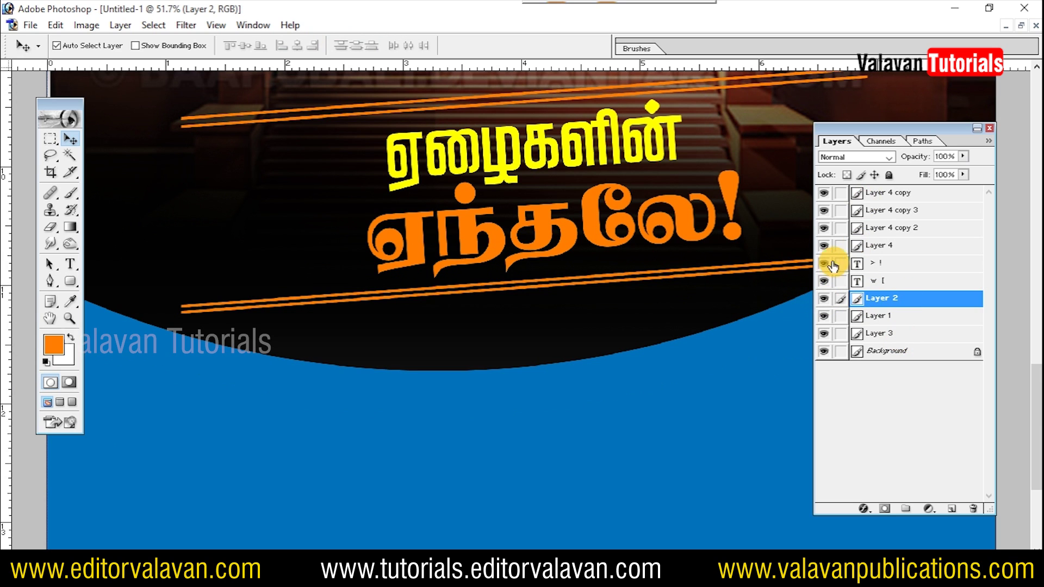
key(Tab)
click(847, 275)
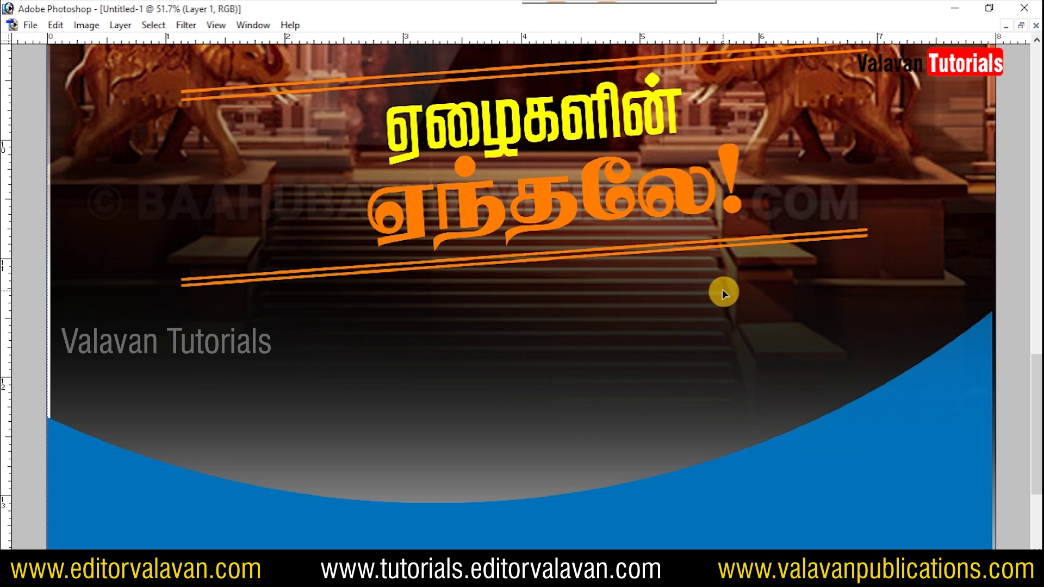
- Fit the poster on screen and slightly adjust the orange lines' position
right_click(652, 256)
click(708, 272)
scroll(688, 308, up, 3)
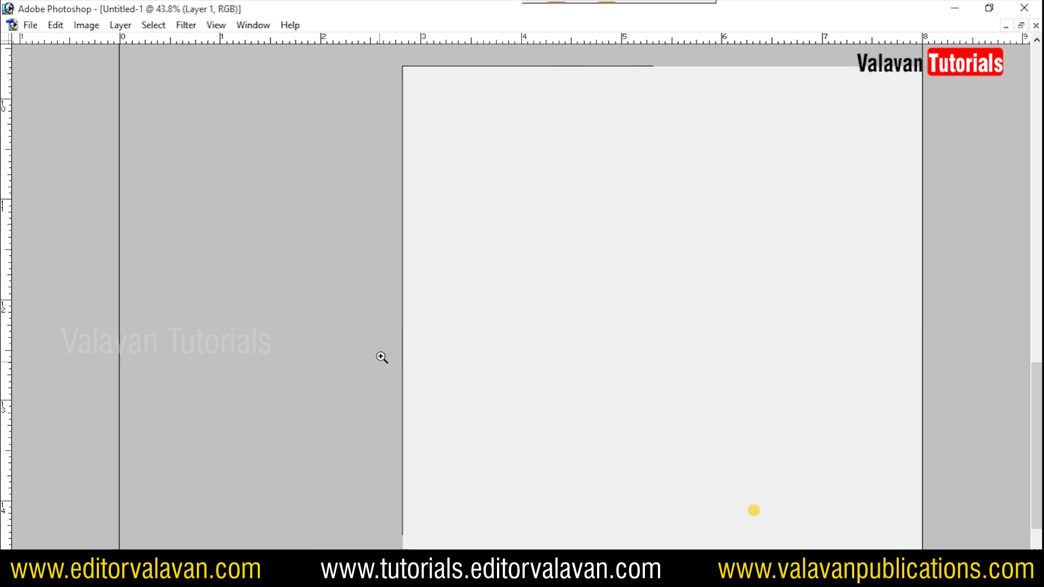
drag(623, 194, 625, 203)
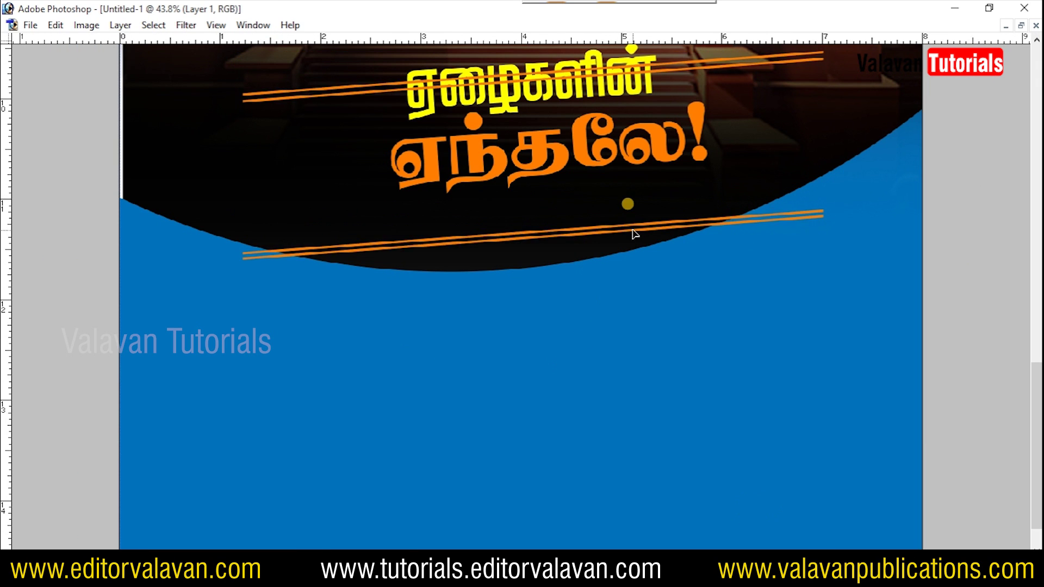
scroll(641, 250, down, 3)
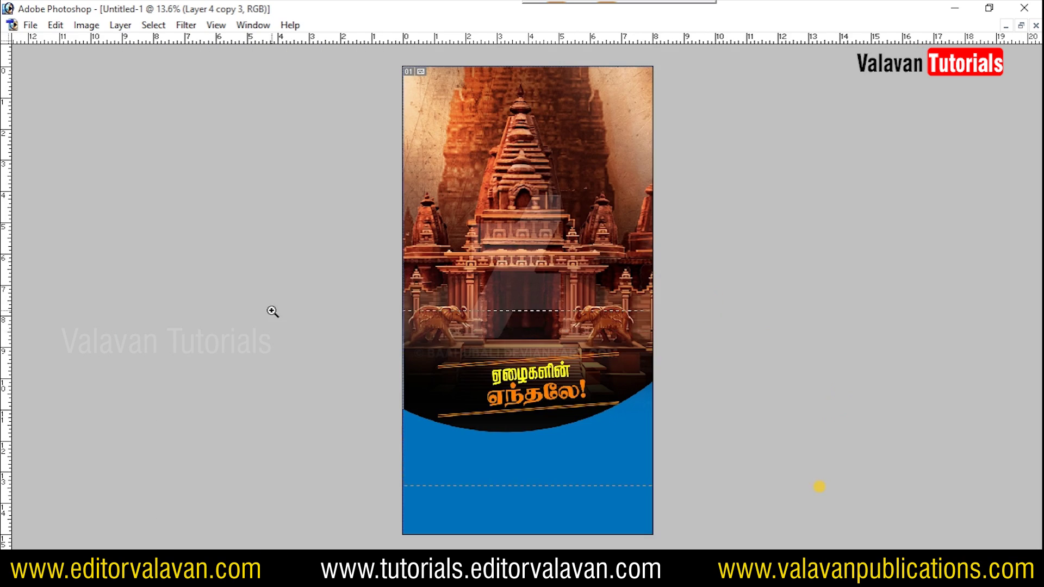
scroll(531, 451, up, 3)
- Erase the left and right ends of both orange line pairs with a smaller soft eraser
key(bracketleft)
key(bracketleft)
key(bracketleft)
drag(772, 327, 787, 187)
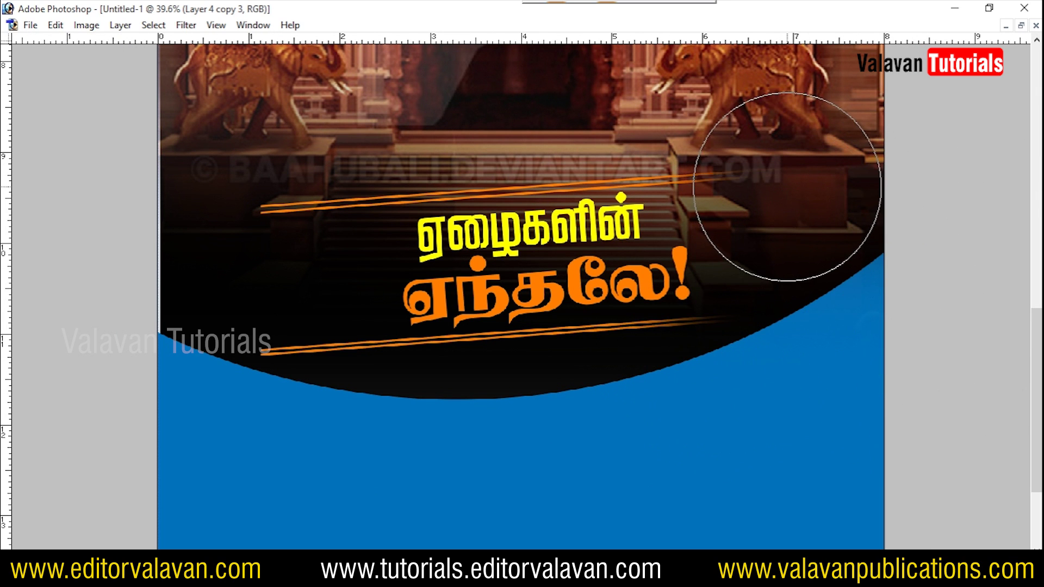
click(233, 217)
click(242, 356)
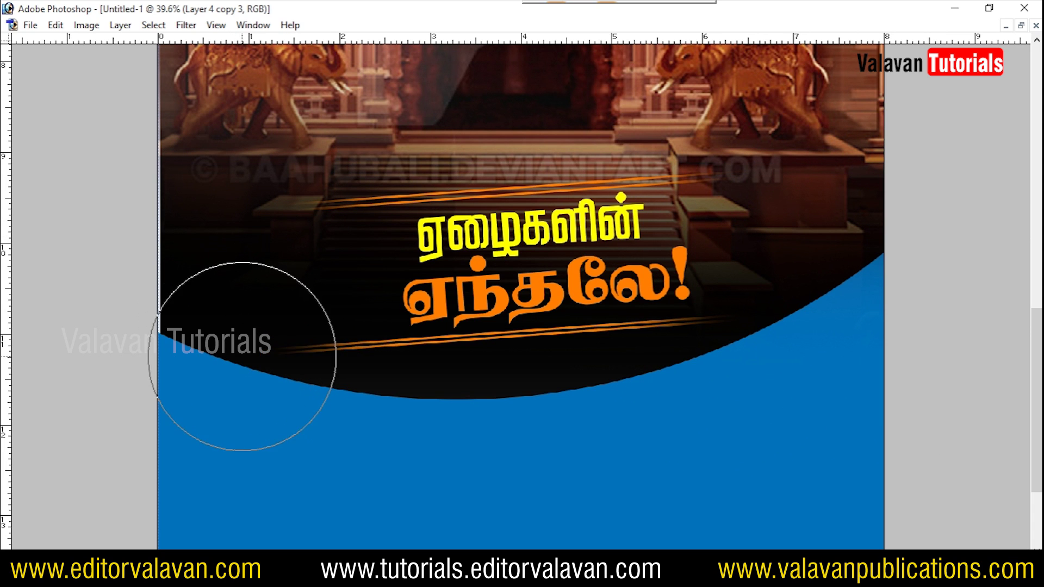
key(z)
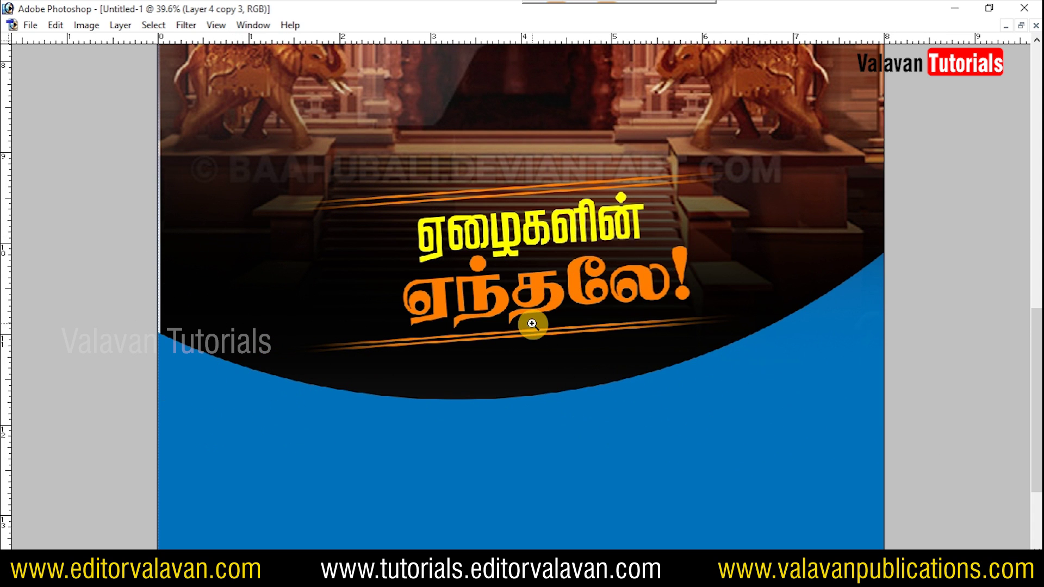
key(ctrl+0)
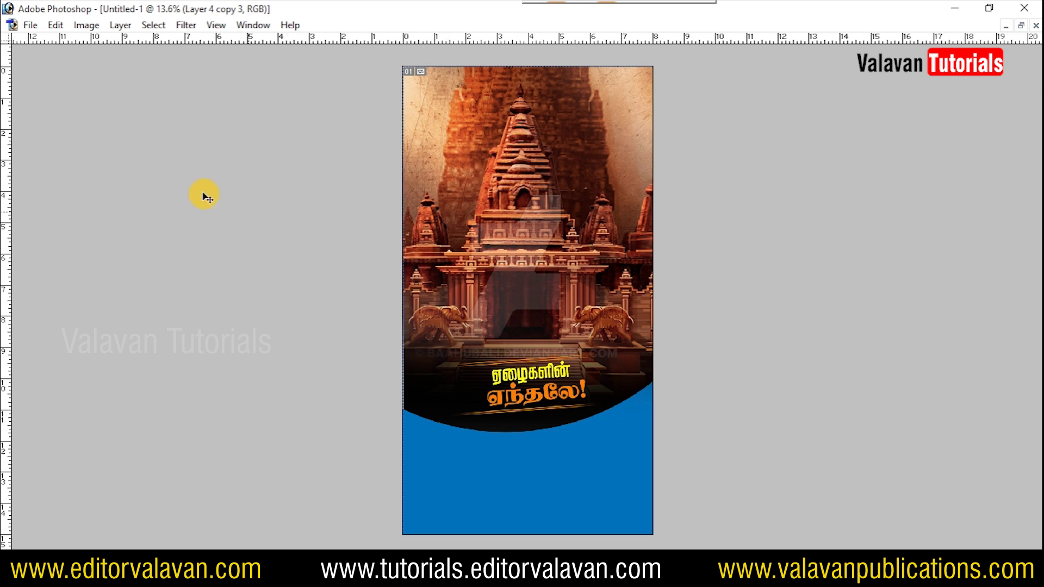
key(Tab)
- Select the poster's outer edges with an inverted rectangular marquee feathered by 250
click(51, 139)
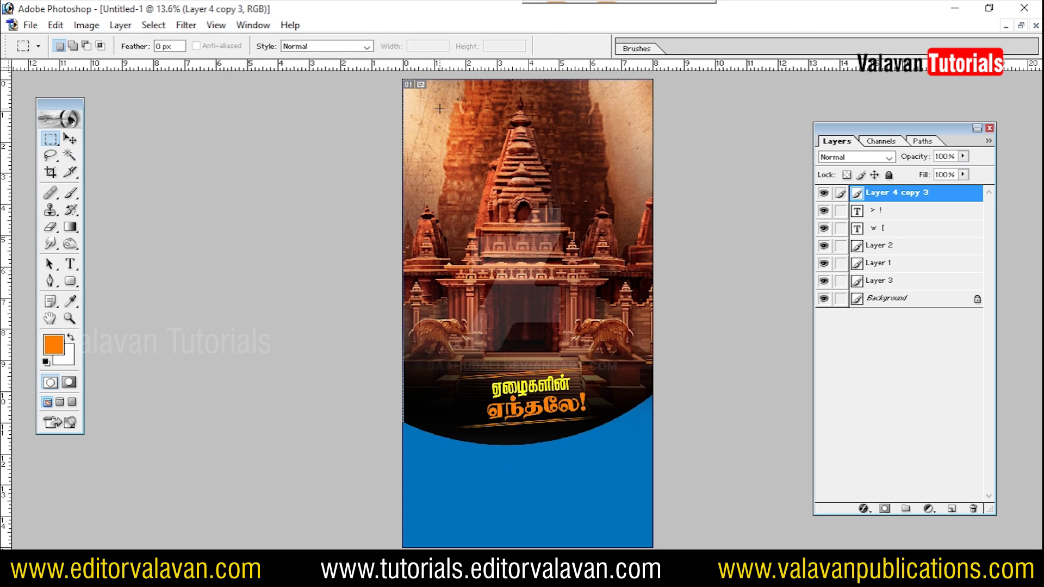
drag(574, 430, 611, 498)
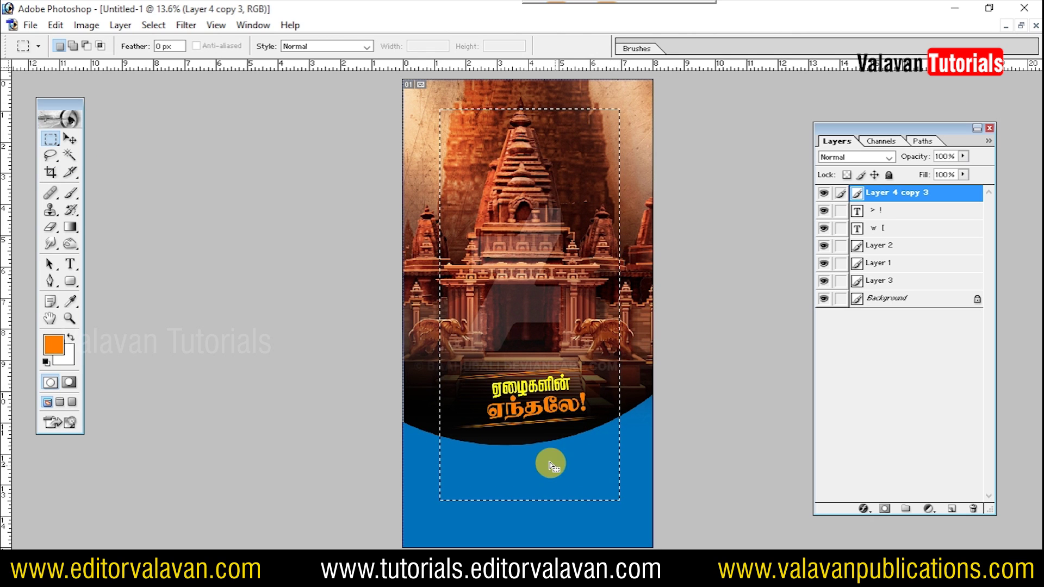
click(152, 25)
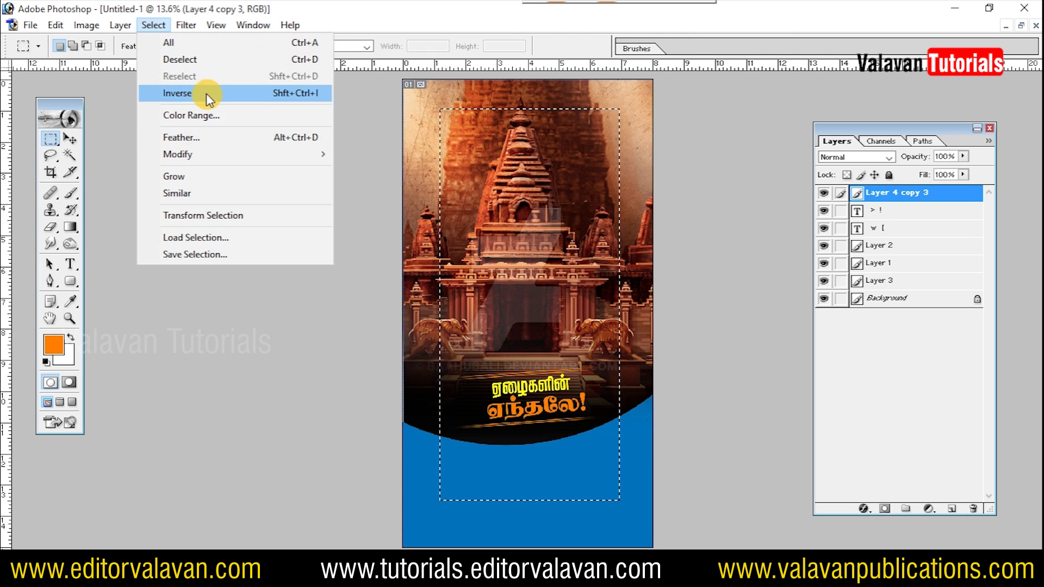
click(210, 93)
click(152, 25)
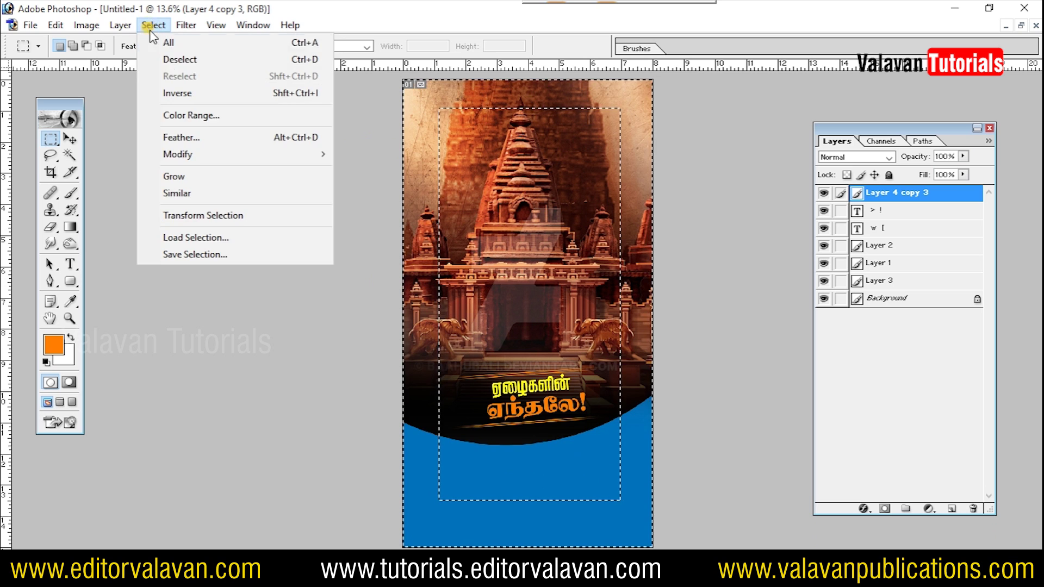
click(213, 137)
click(593, 285)
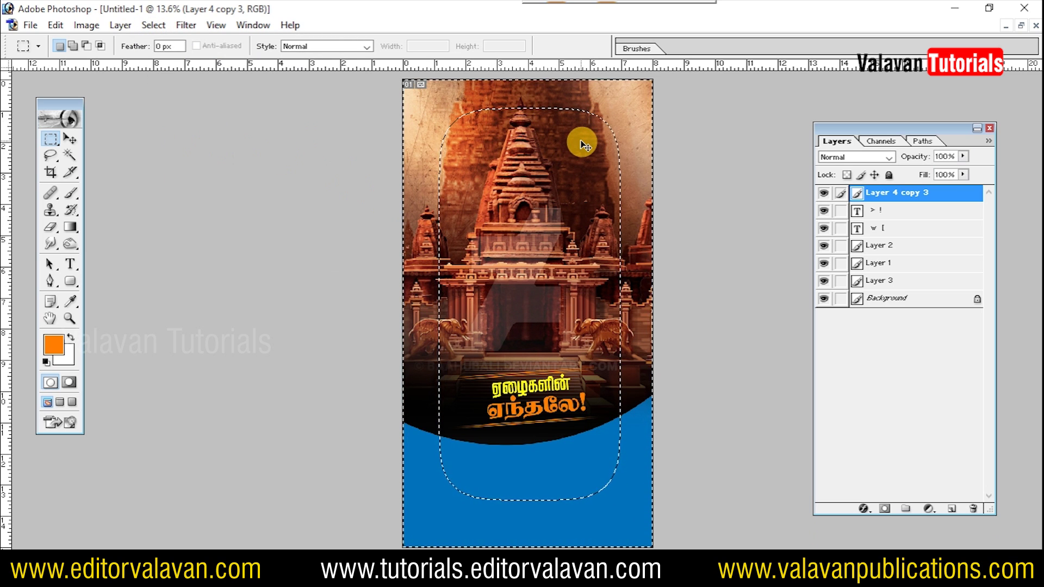
- Darken the feathered edge area of Layer 2 with Curves, then deselect
key(ctrl+m)
drag(825, 257, 823, 249)
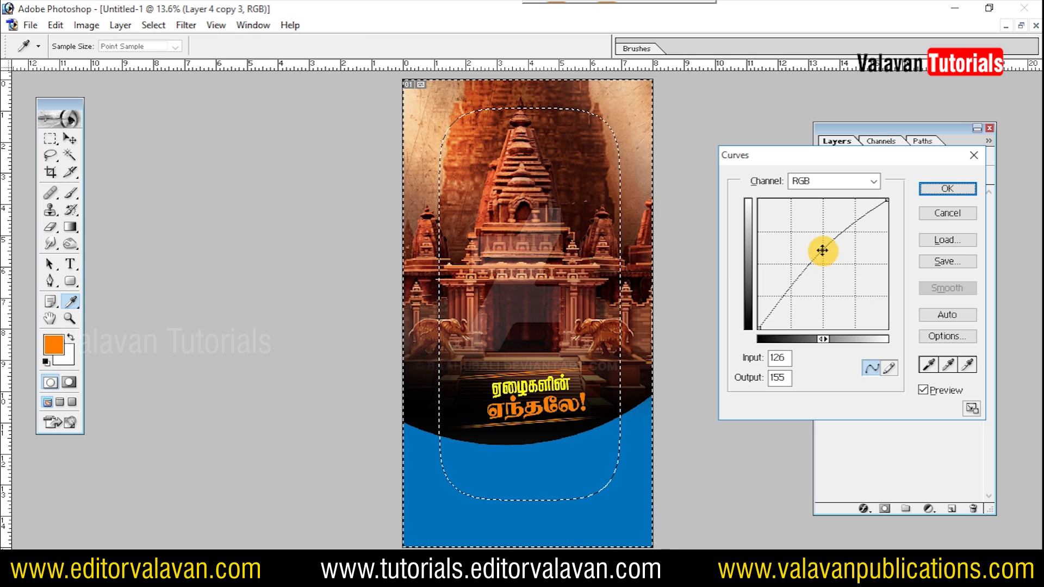
key(Return)
key(v)
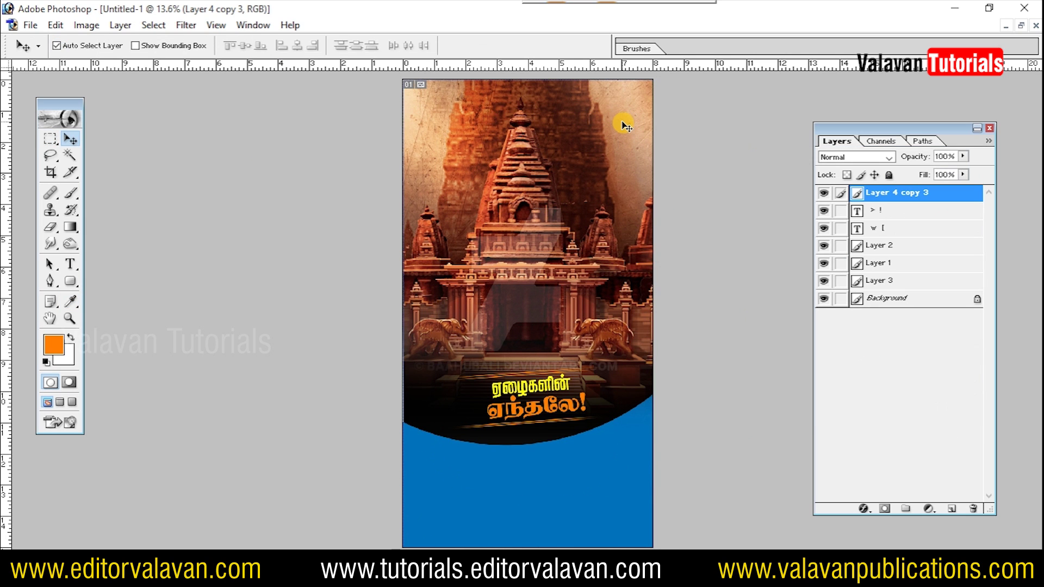
right_click(624, 124)
click(656, 140)
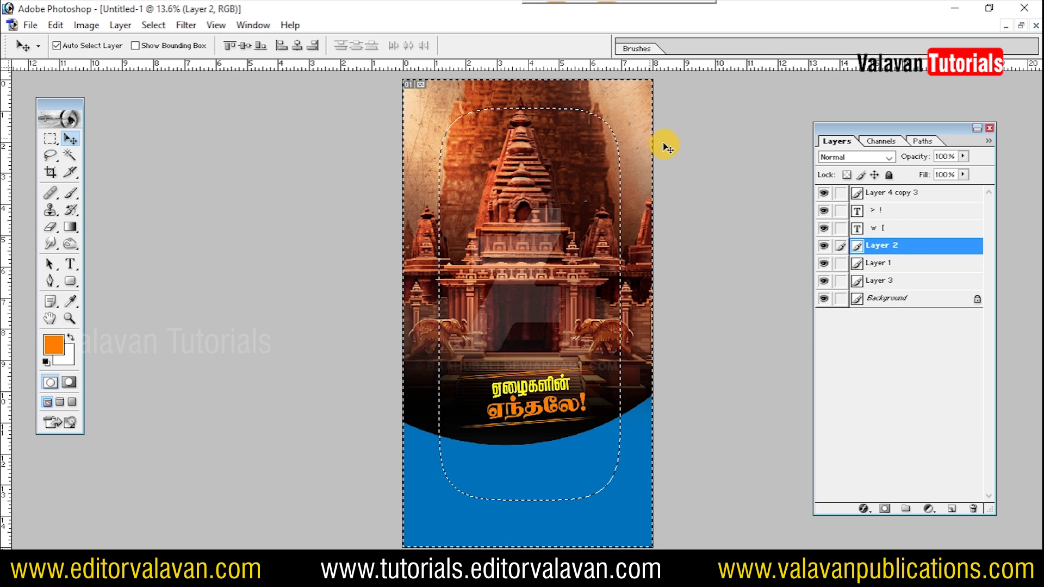
key(ctrl+m)
mouse_move(810, 283)
mouse_down()
mouse_move(811, 263)
mouse_move(828, 288)
mouse_up()
key(ctrl+d)
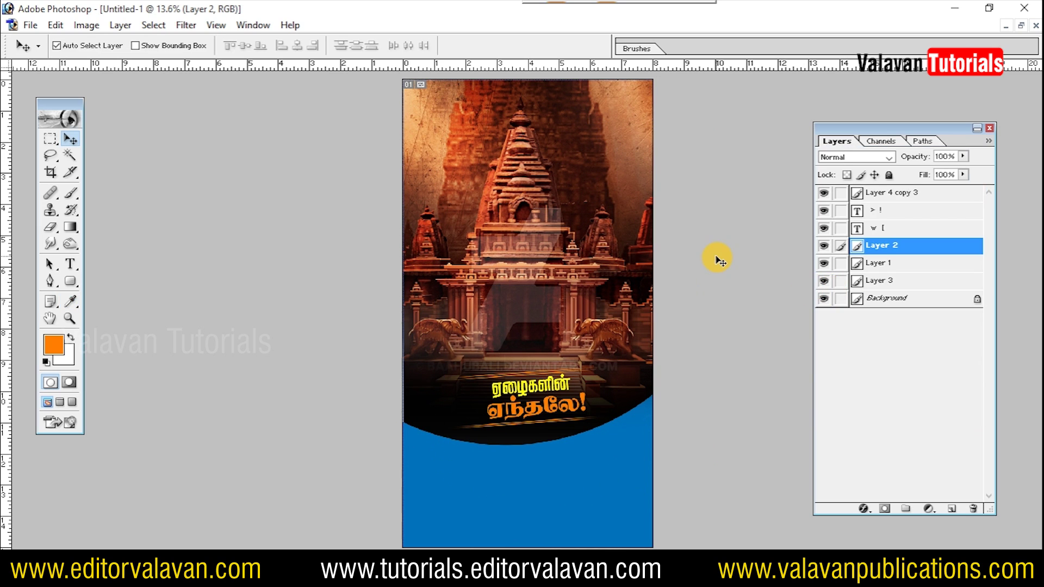
key(Tab)
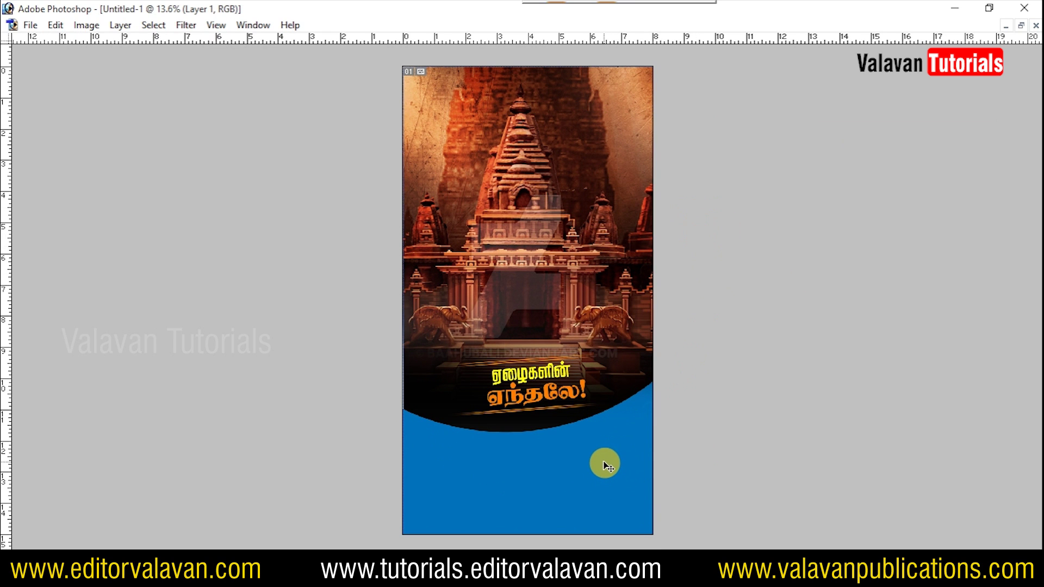
- Cancel a trial Hue/Saturation change and fill the blue area under the curve with white
key(ctrl+u)
mouse_move(806, 218)
mouse_down()
mouse_move(802, 231)
mouse_move(769, 226)
mouse_up()
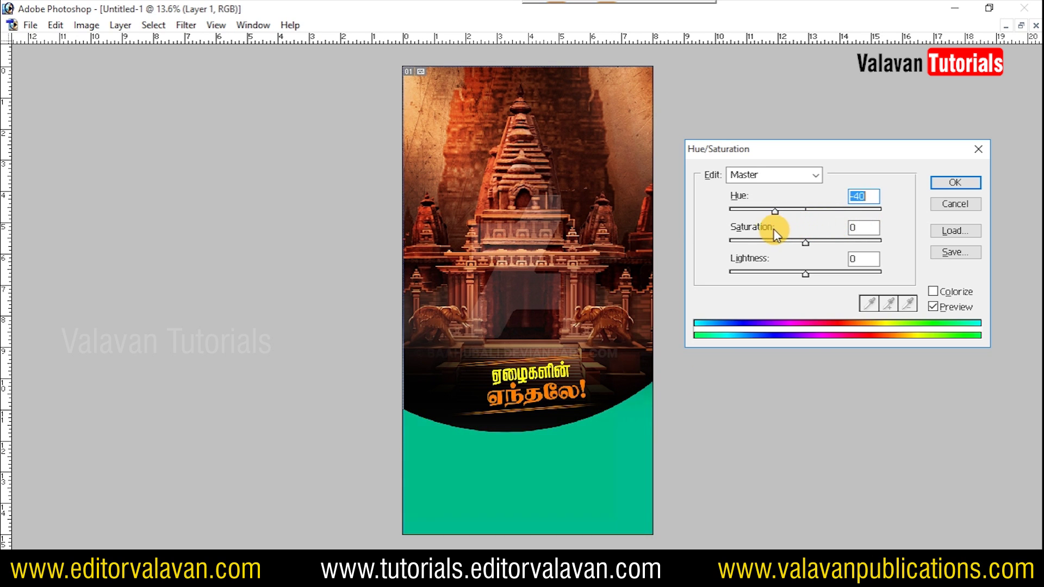
key(Escape)
key(Tab)
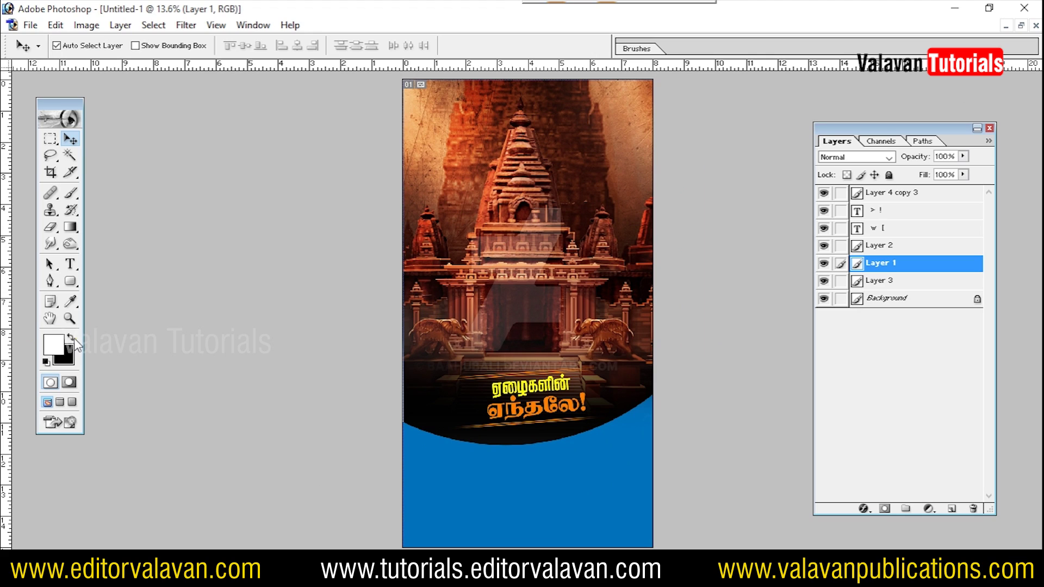
key(alt+BackSpace)
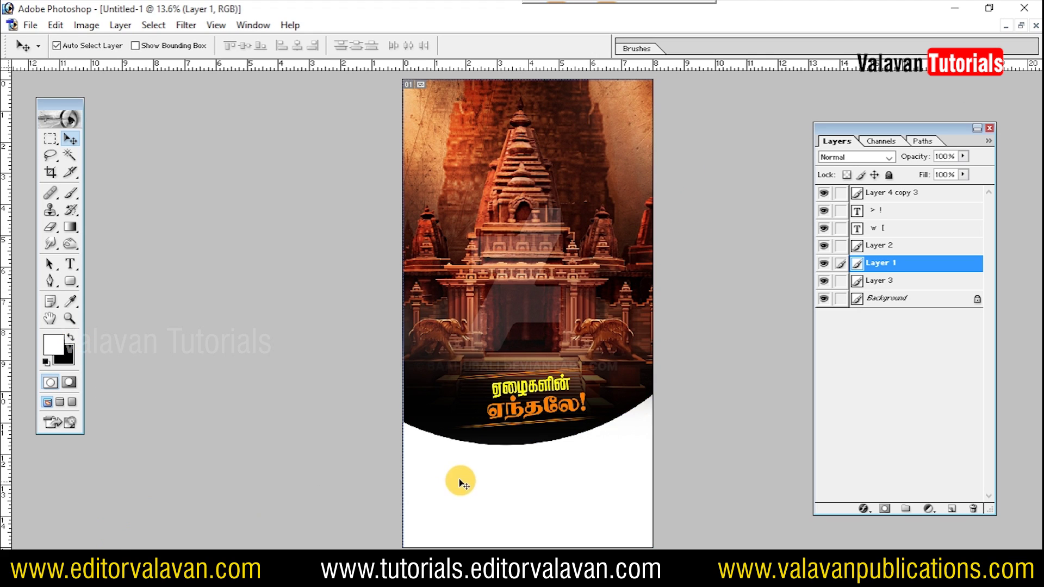
- Duplicate the curved image layer and sample the headline's orange as foreground colour
drag(477, 482, 476, 468)
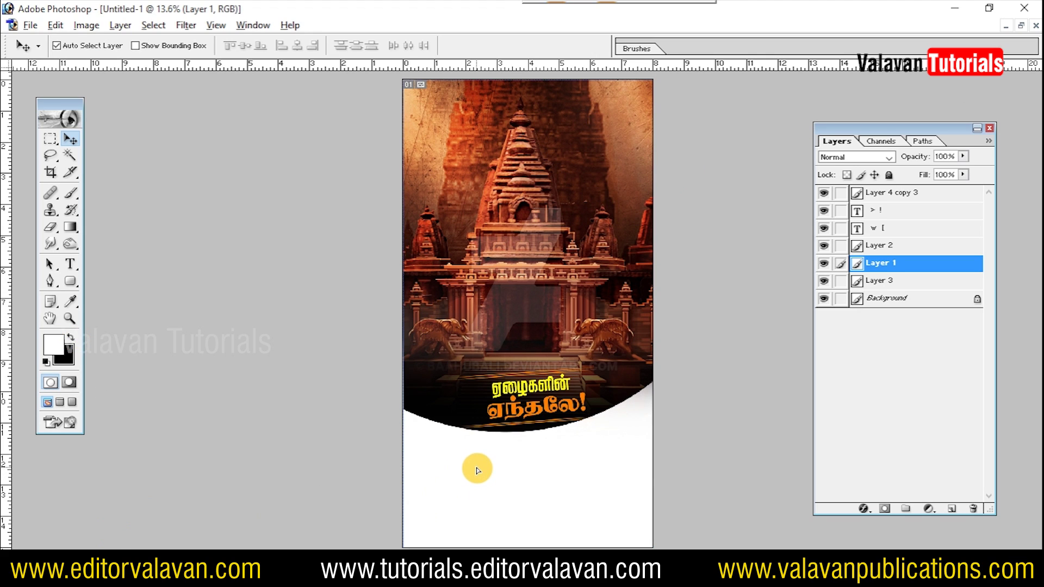
key(ctrl+j)
click(52, 346)
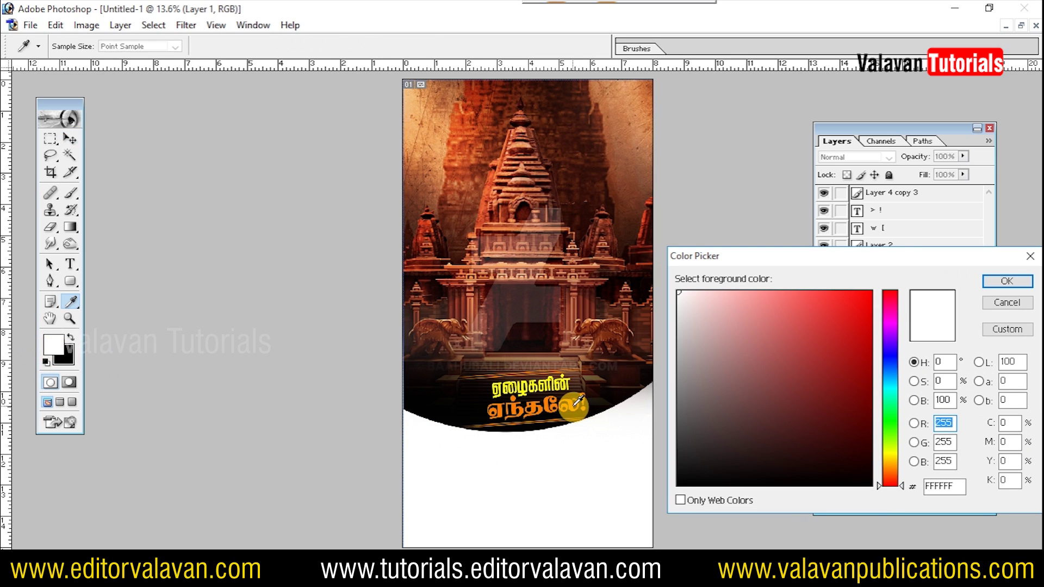
click(561, 409)
- Fill the Layer 1 copy shape with orange and send it behind the dark curve
click(1006, 282)
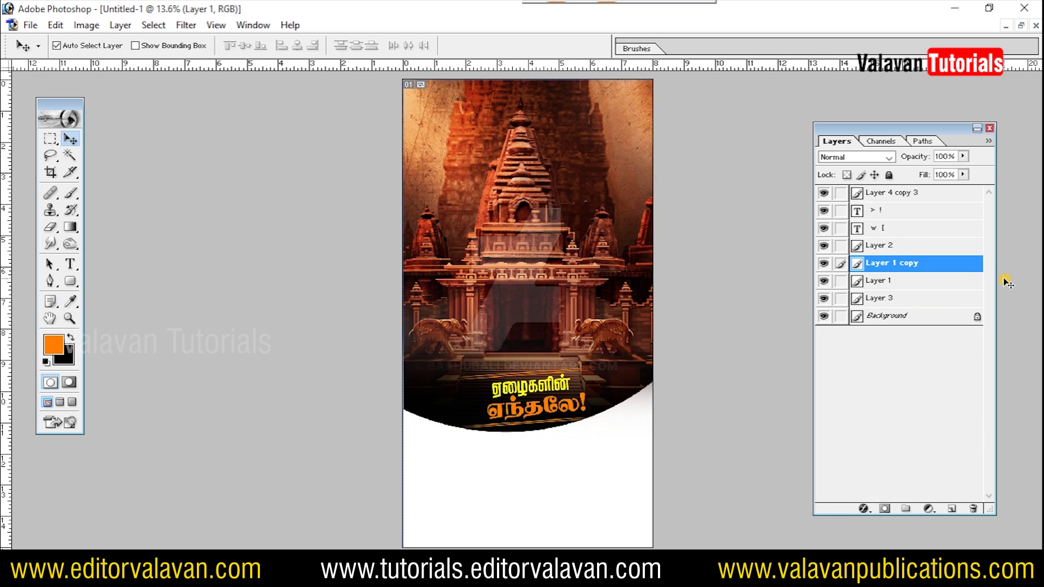
key(alt+shift+BackSpace)
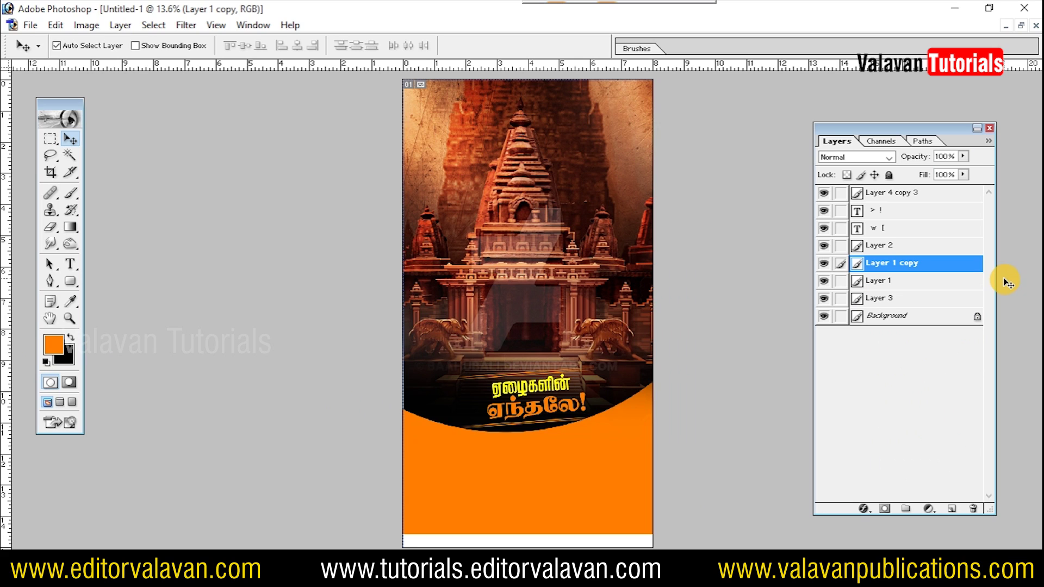
click(114, 26)
mouse_move(146, 383)
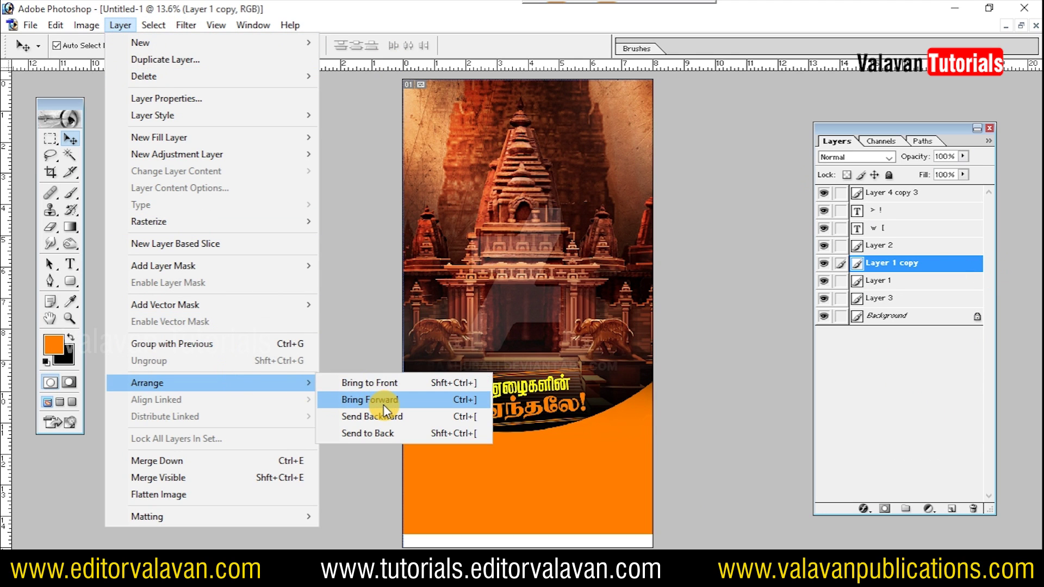
click(383, 401)
- Nudge the orange shape down so only a thin arc shows, then zoom out
key(ctrl+bracketleft)
key(ctrl+bracketleft)
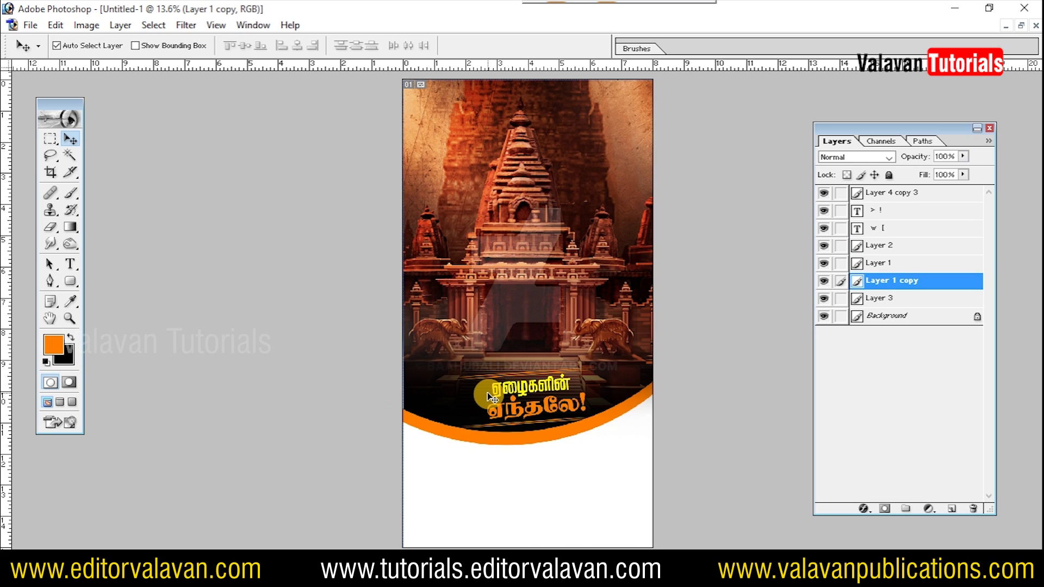
key(ctrl+bracketleft)
key(ctrl+bracketright)
key(Down)
key(Down)
key(Down)
key(Down)
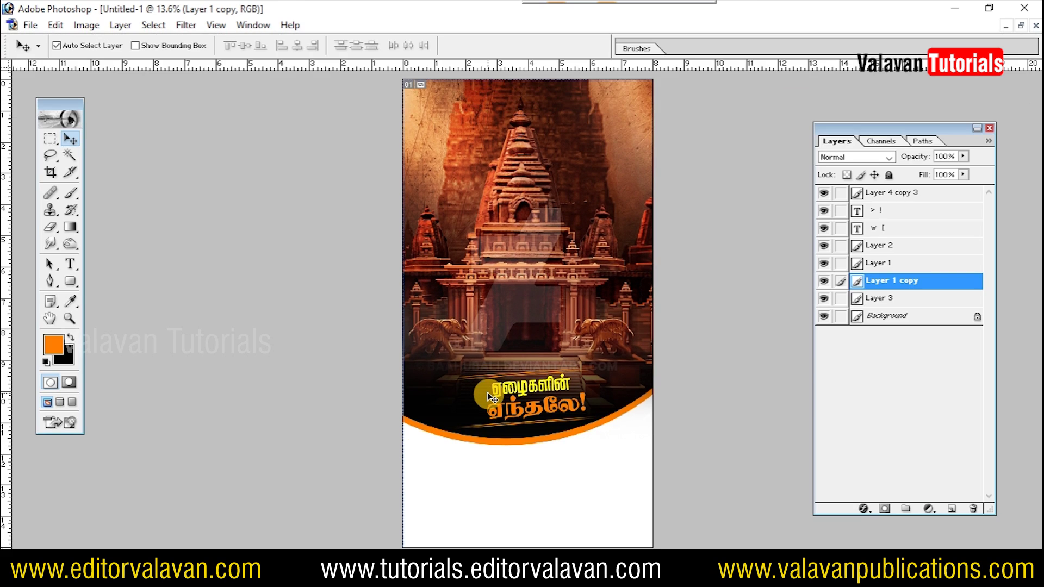
key(ctrl+minus)
key(Tab)
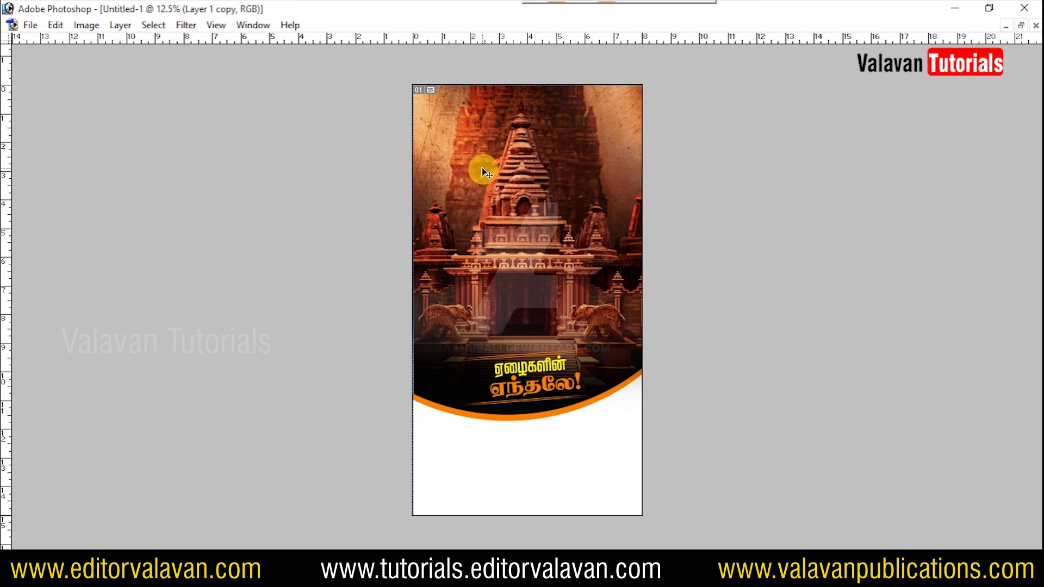
key(ctrl+o)
- Open 3 Body Models.psd and drag the smiling man into the poster
click(51, 220)
click(338, 202)
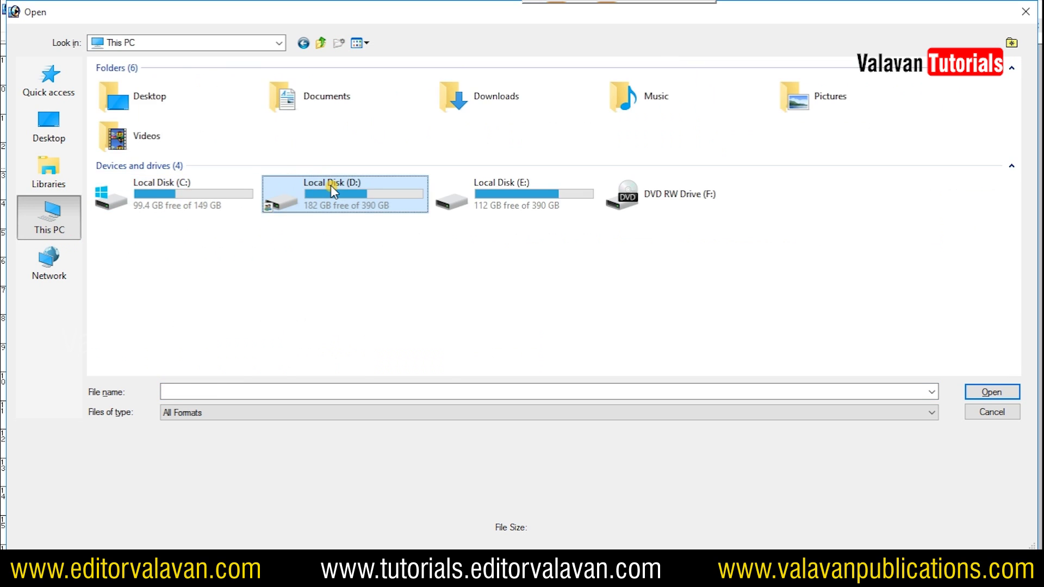
double_click(452, 288)
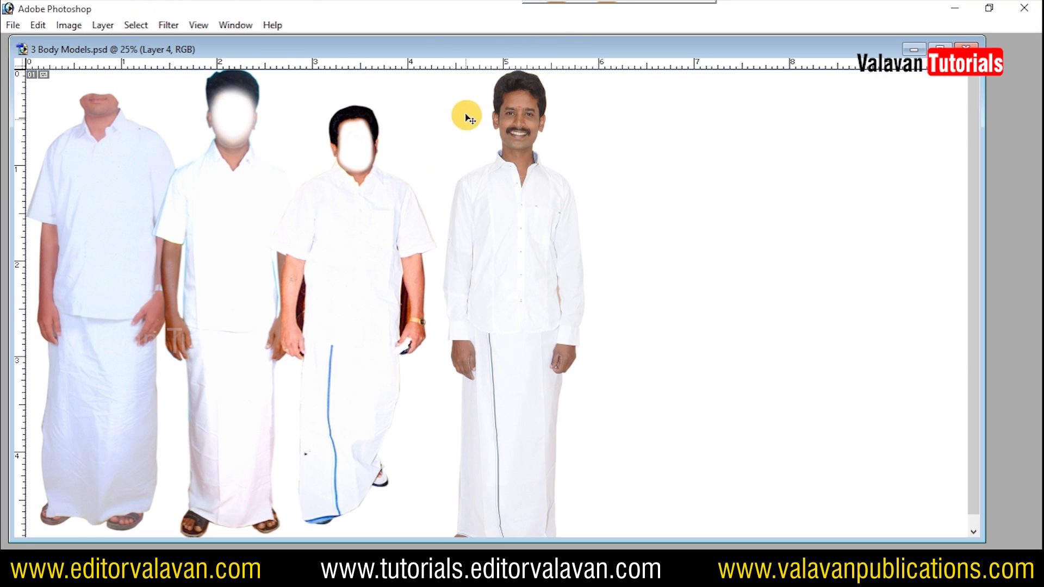
drag(520, 48, 859, 49)
mouse_move(870, 217)
mouse_down()
mouse_move(269, 270)
mouse_move(495, 286)
mouse_up()
- Enlarge the man with Free Transform to fill the poster and position him
key(ctrl+t)
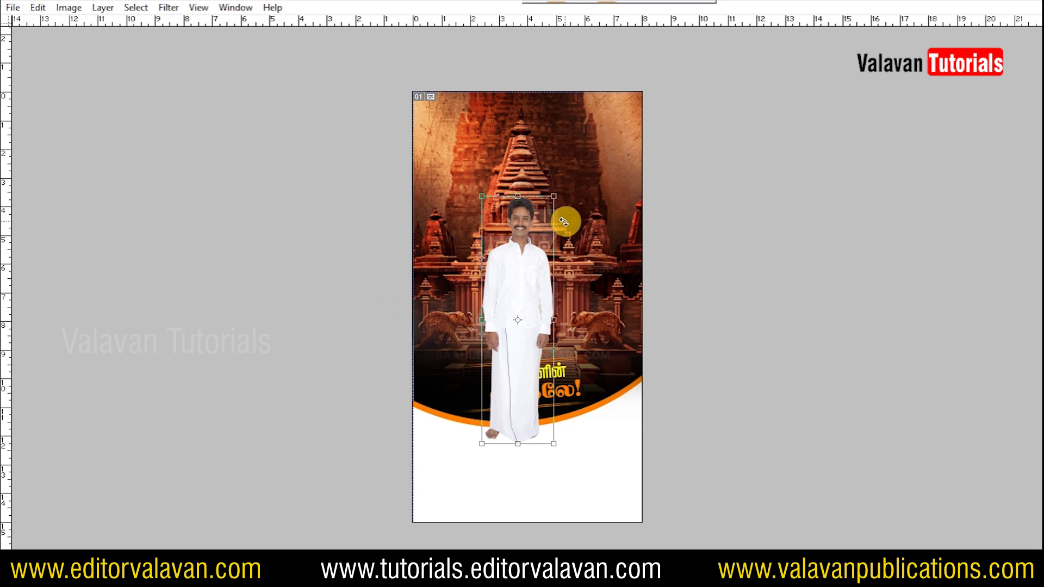
drag(555, 201, 731, 103)
drag(533, 215, 551, 282)
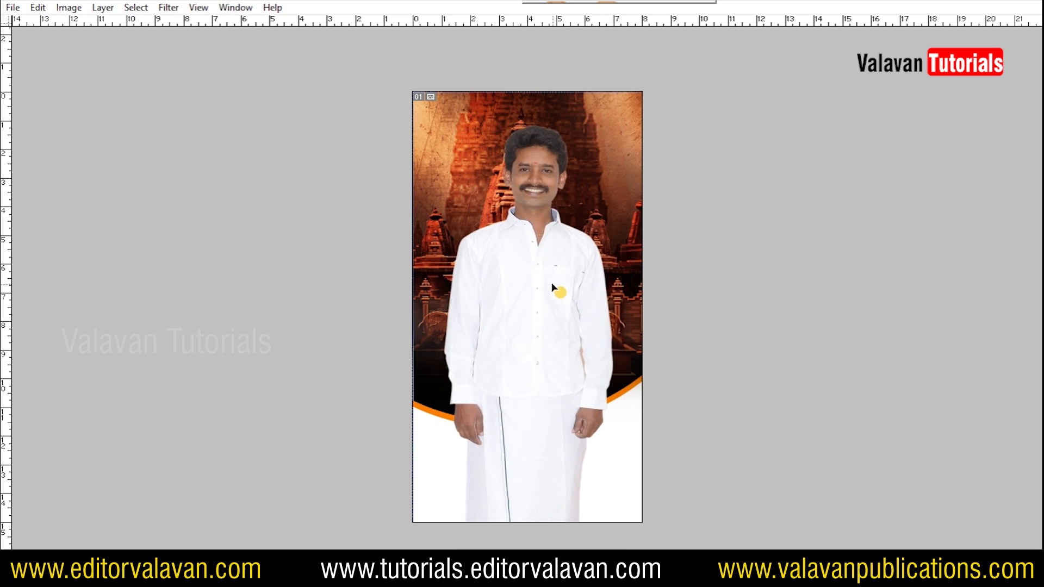
double_click(552, 282)
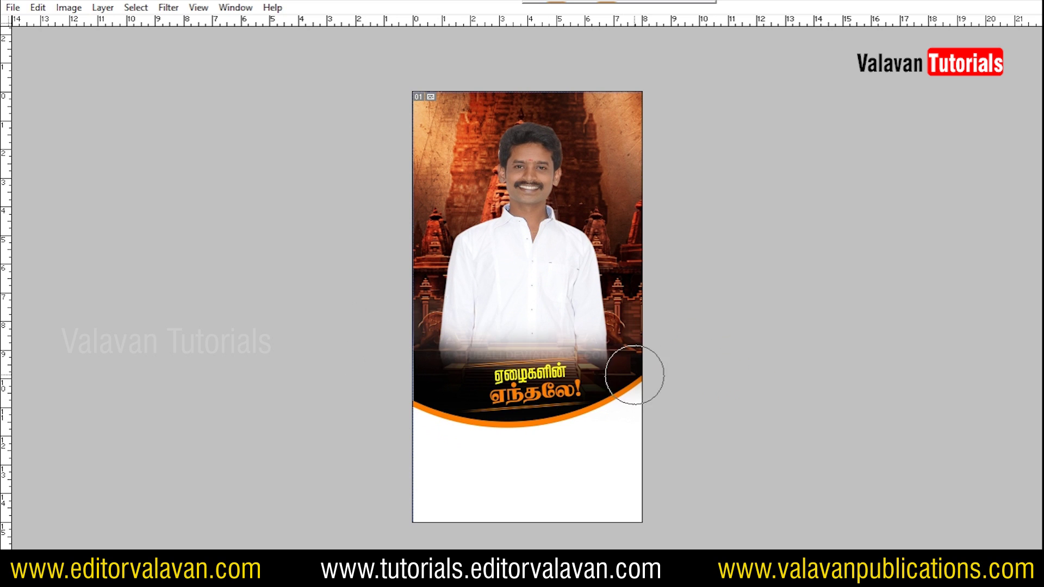
double_click(552, 231)
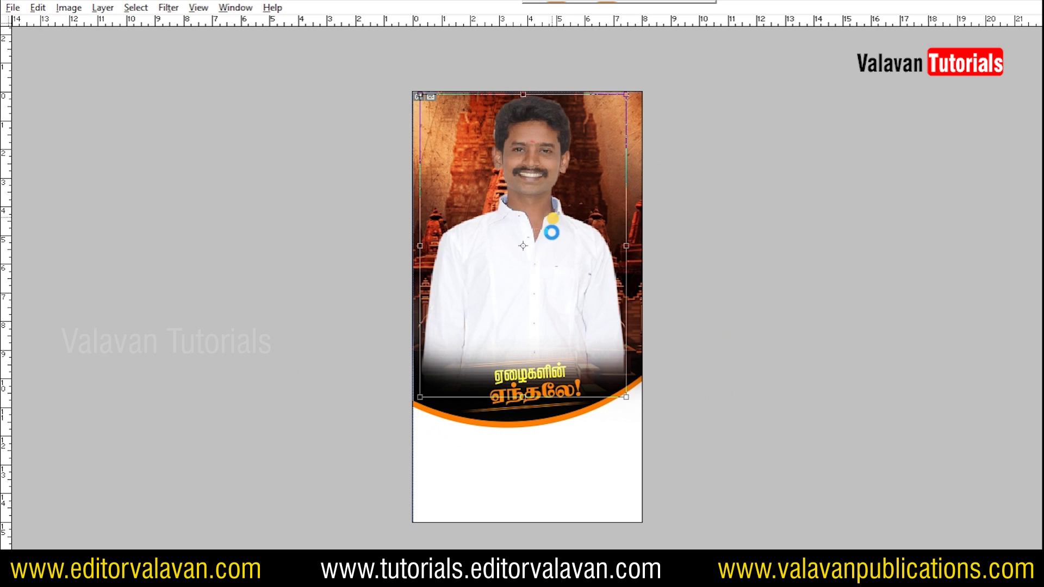
- Zoom in and shift the man slightly lower on the poster
key(ctrl+plus)
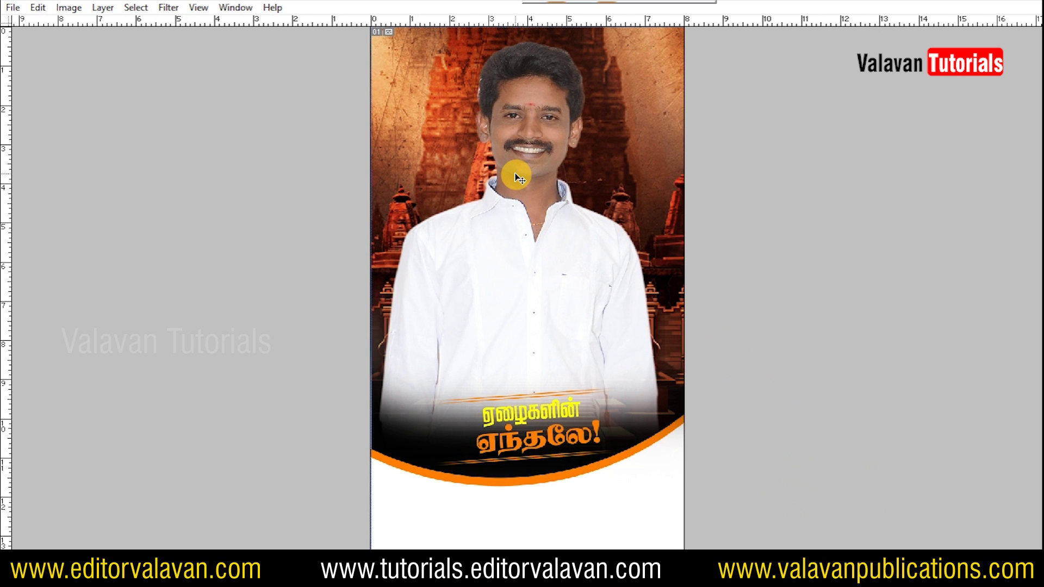
scroll(519, 178, down, 1)
key(f)
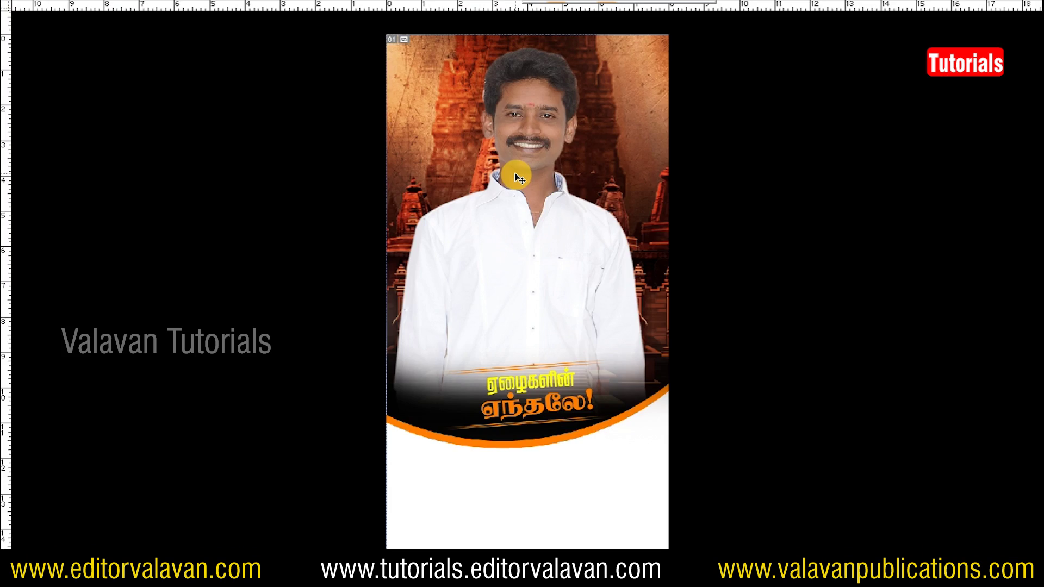
key(b)
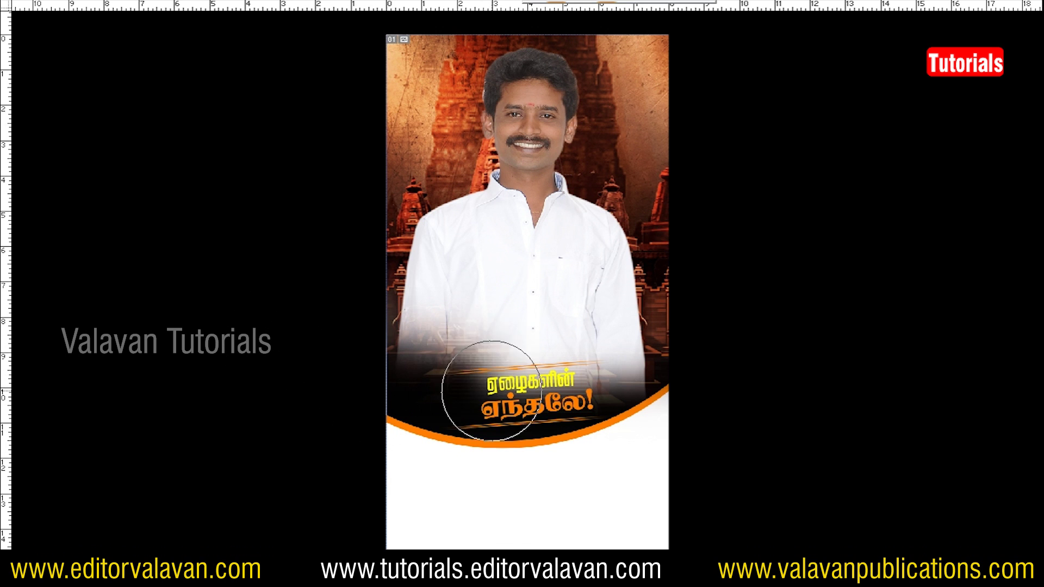
key(v)
drag(485, 247, 494, 250)
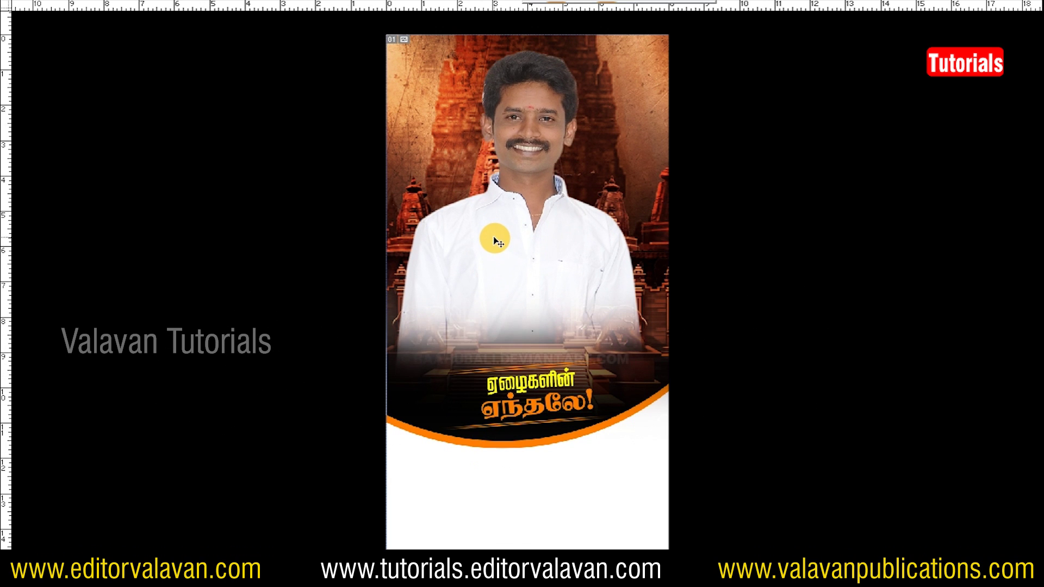
- Copy the man from the body models file and paste another copy into the poster
right_click(544, 299)
key(f)
key(f)
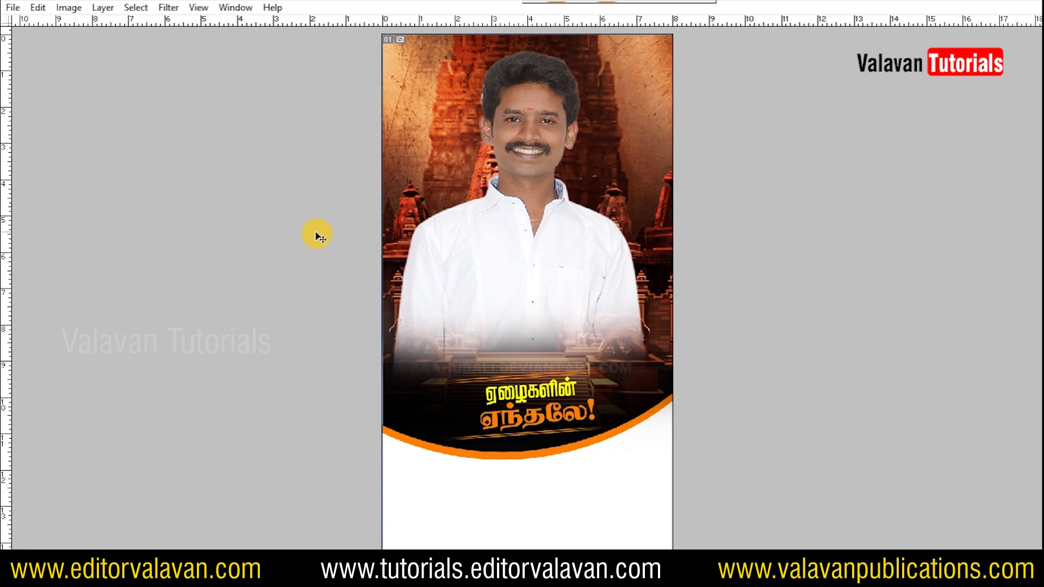
key(f)
key(f)
click(602, 314)
key(ctrl+c)
key(ctrl+Tab)
- Shrink the pasted man to about half size and place him at the bottom-left corner
key(f)
key(ctrl+v)
drag(500, 230, 454, 434)
key(ctrl+t)
drag(587, 284, 530, 370)
key(Return)
key(f)
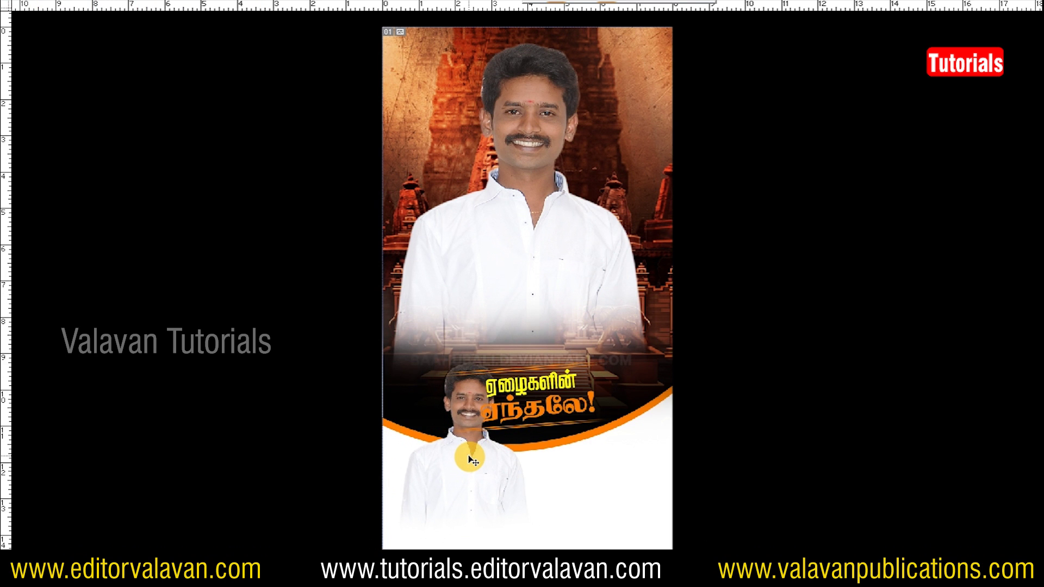
key(ctrl+minus)
drag(505, 452, 449, 482)
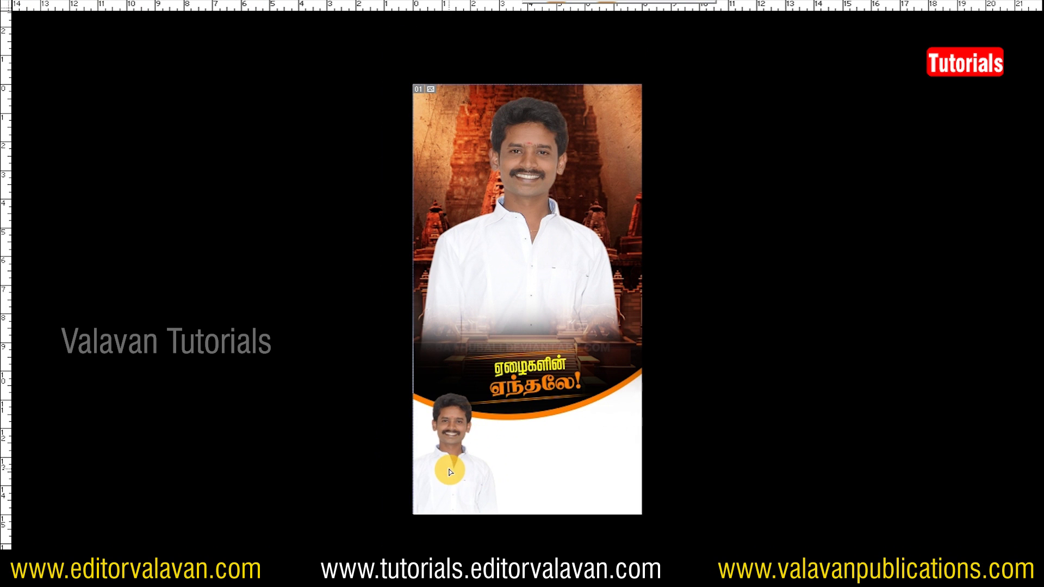
key(ctrl+plus)
text(கூர் விழி)
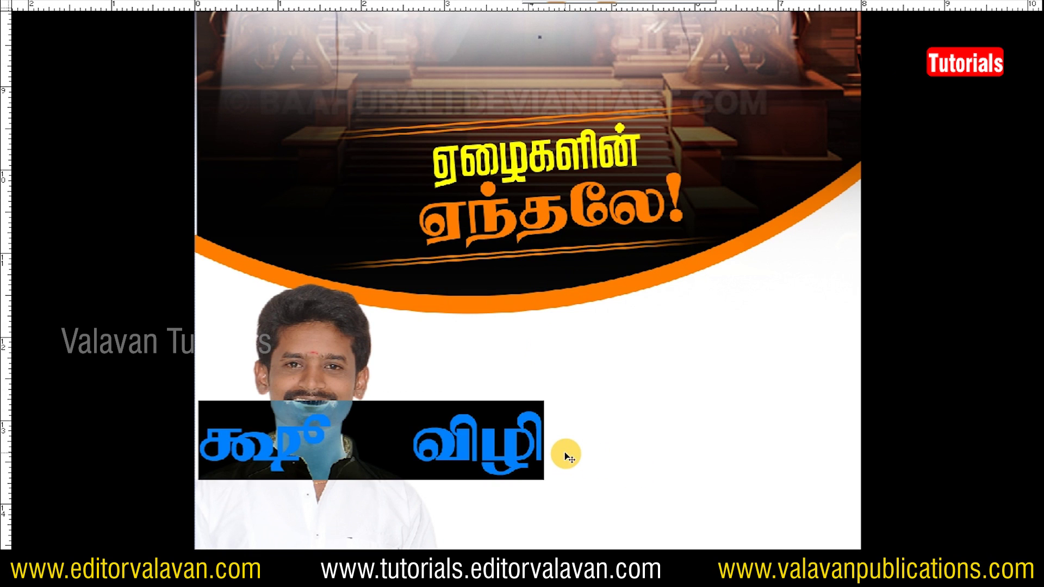
- Add a placeholder name line பெயர் and the greeting வாழ்த்துகளுடன் in a script font
text(பெயர்)
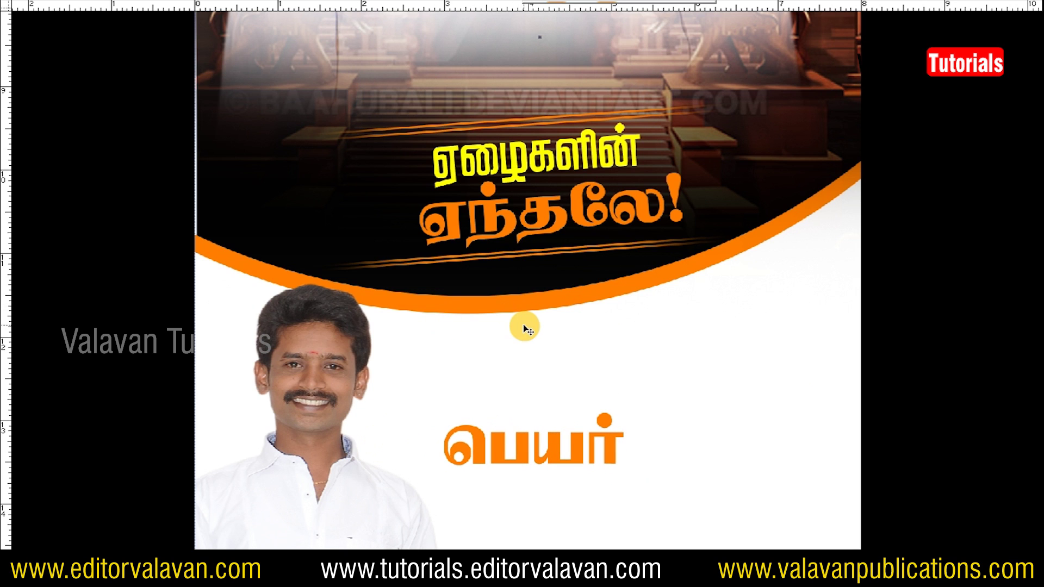
click(523, 375)
text(ஏழை விழி)
key(ctrl+a)
text(வாழ்த்துகளுடன)
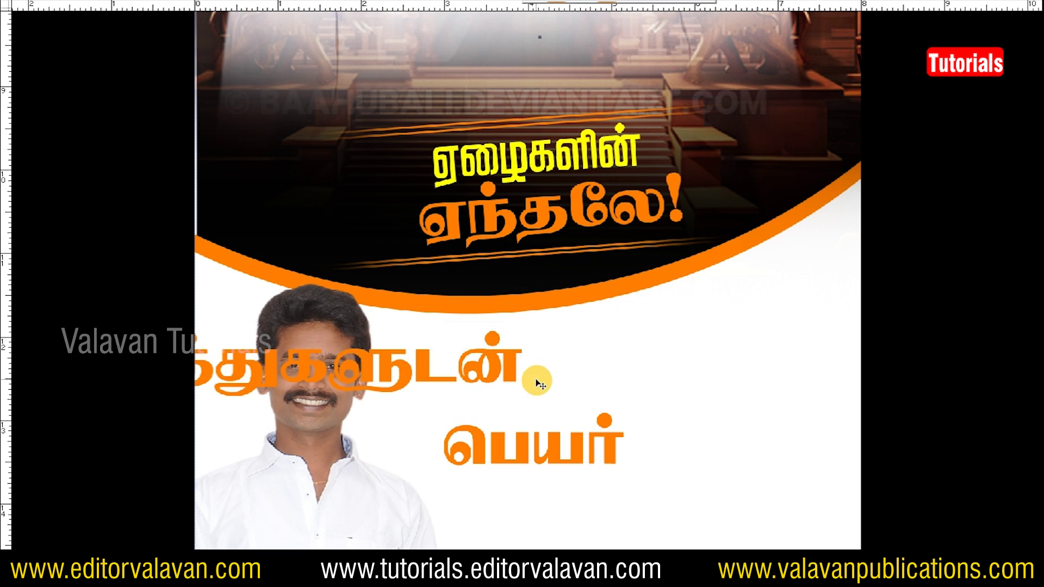
key(ctrl+a)
key(ctrl+t)
click(901, 116)
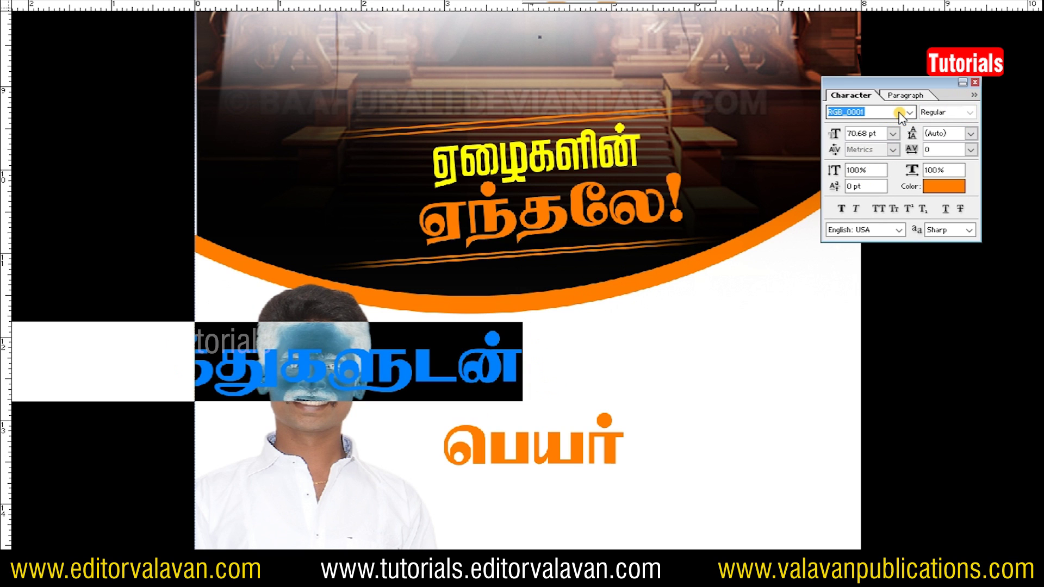
key(Down)
key(Down)
key(Down)
key(Down)
key(Down)
key(Down)
key(Return)
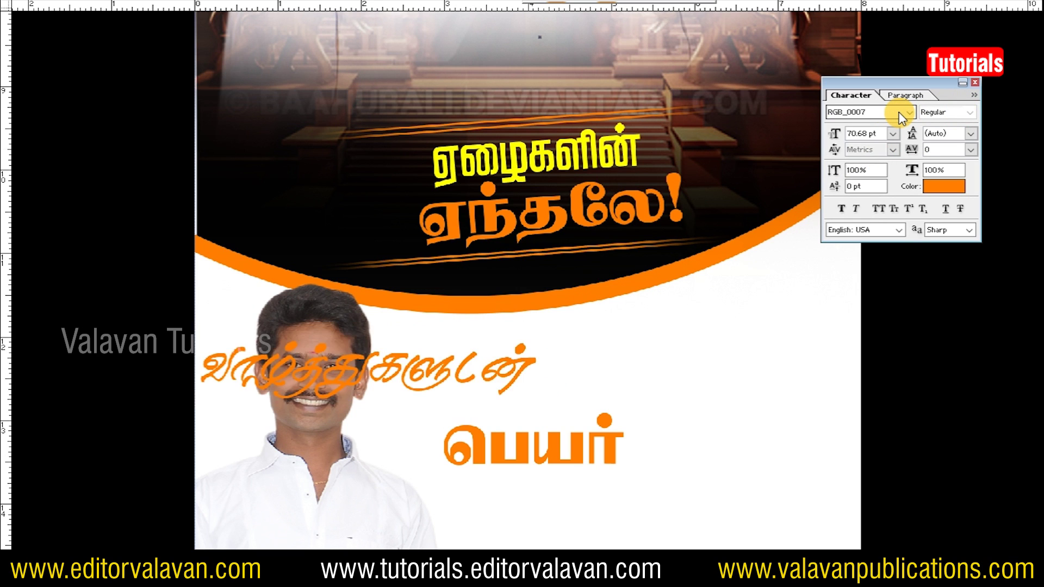
- Replace the placeholder with the man's name and add the place line ராயபுரம்
double_click(571, 452)
text(சி.எஸ்.அமுதன்இாய)
key(BackSpace)
key(BackSpace)
text(ராயபுரம்)
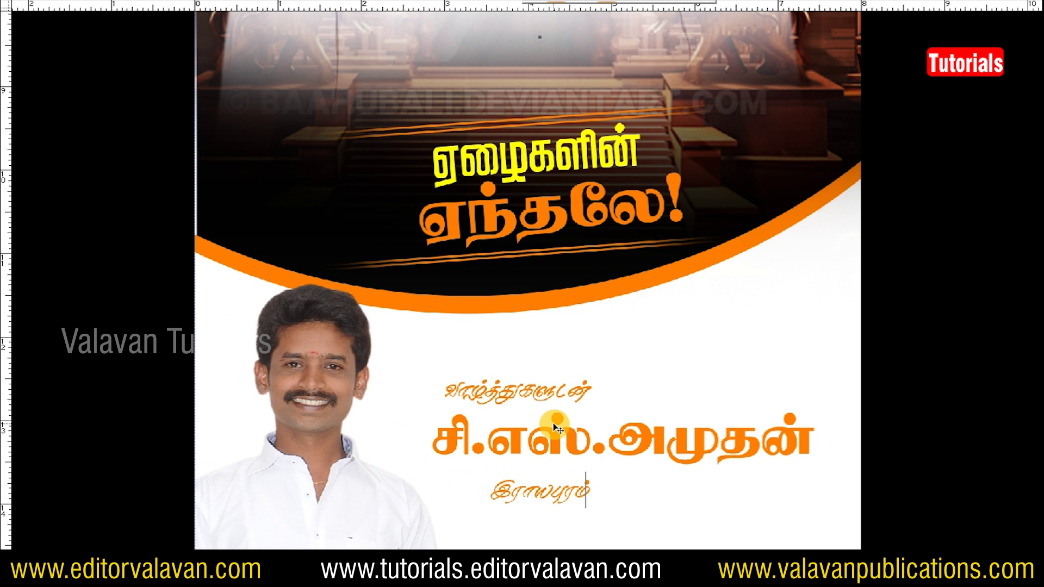
key(ctrl+Return)
- Fit the whole poster on screen in full-screen view with the panels hidden
key(ctrl+0)
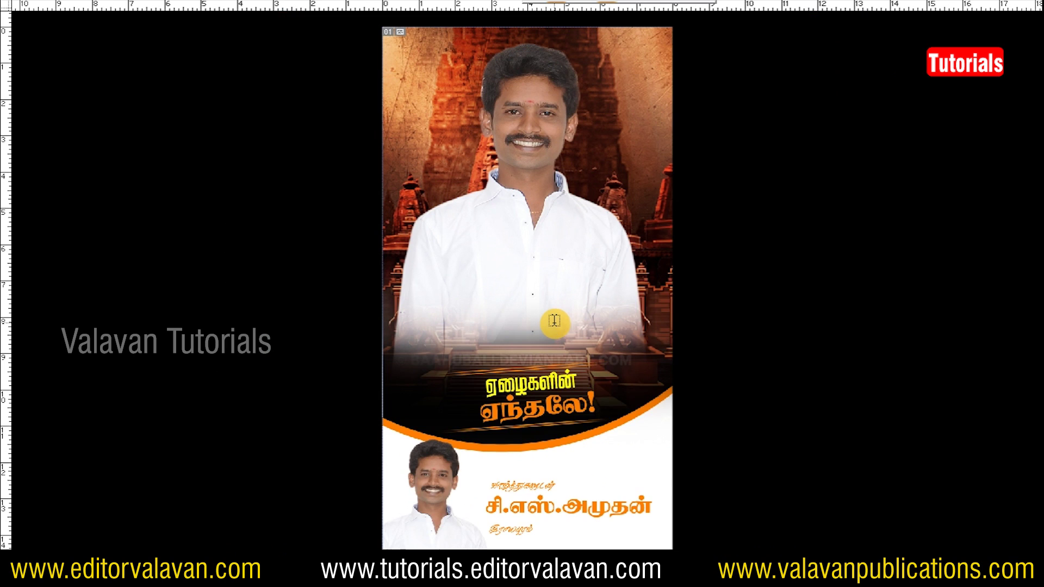
key(f)
key(f)
right_click(490, 243)
click(531, 249)
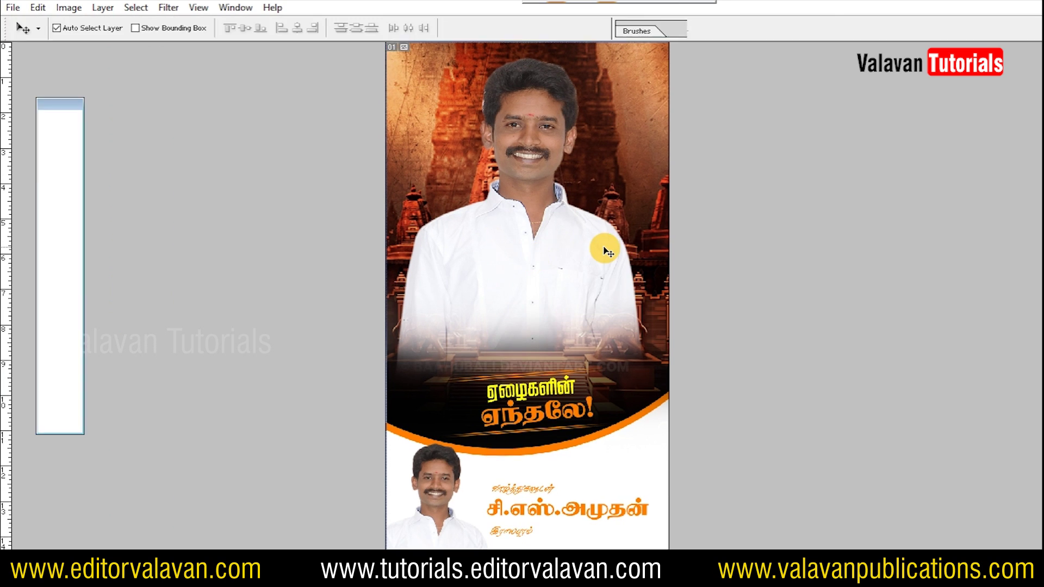
key(Tab)
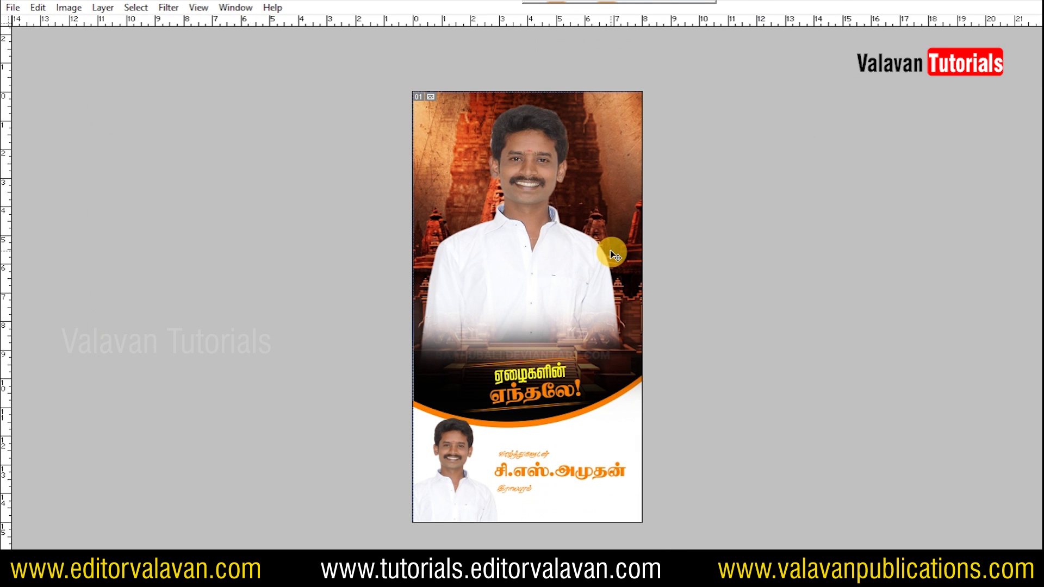
key(ctrl+plus)
- Enlarge the orange Tamil title and move it to the top of the poster
key(t)
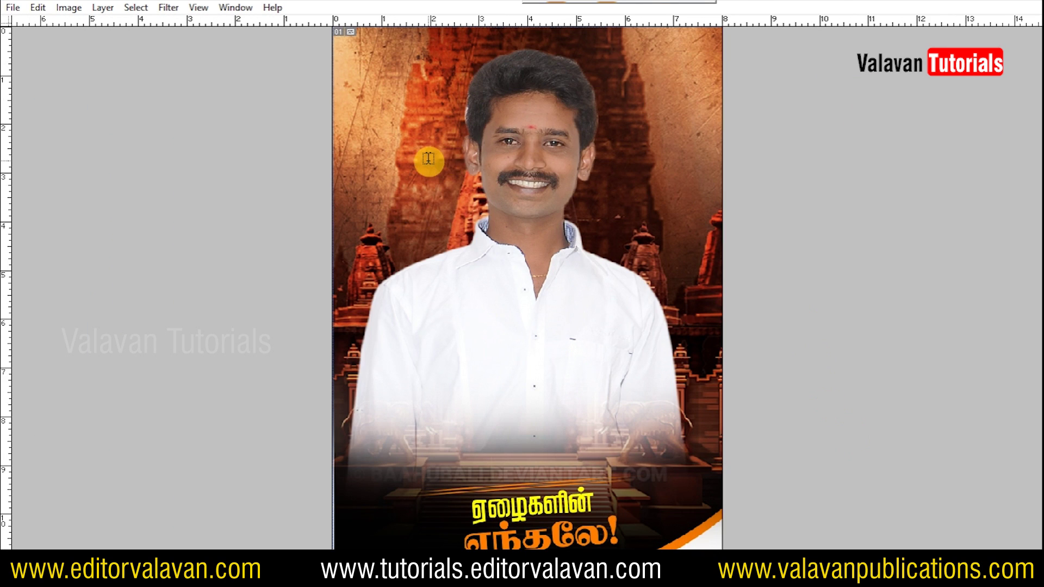
click(445, 160)
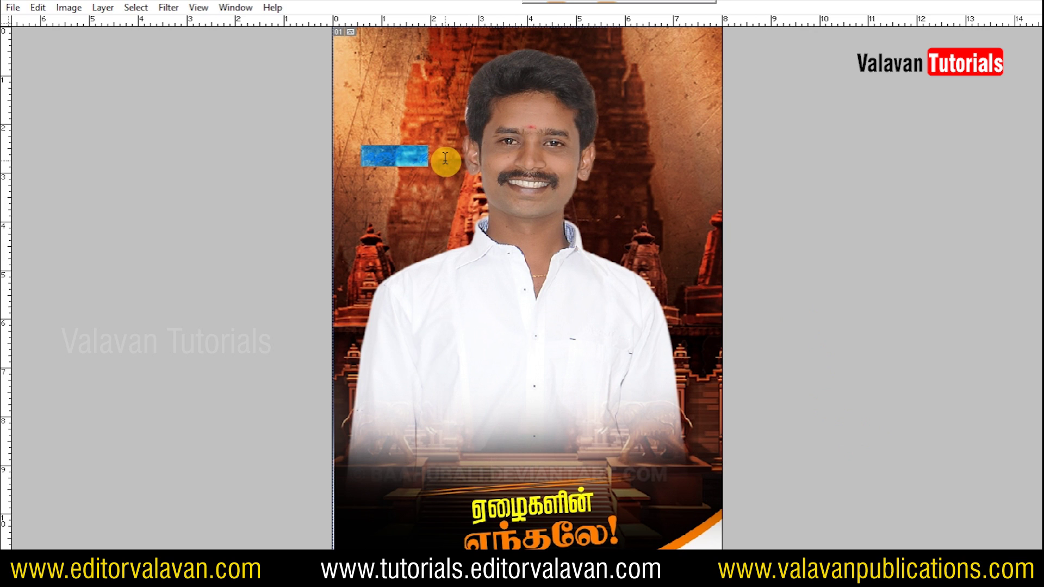
key(BackSpace)
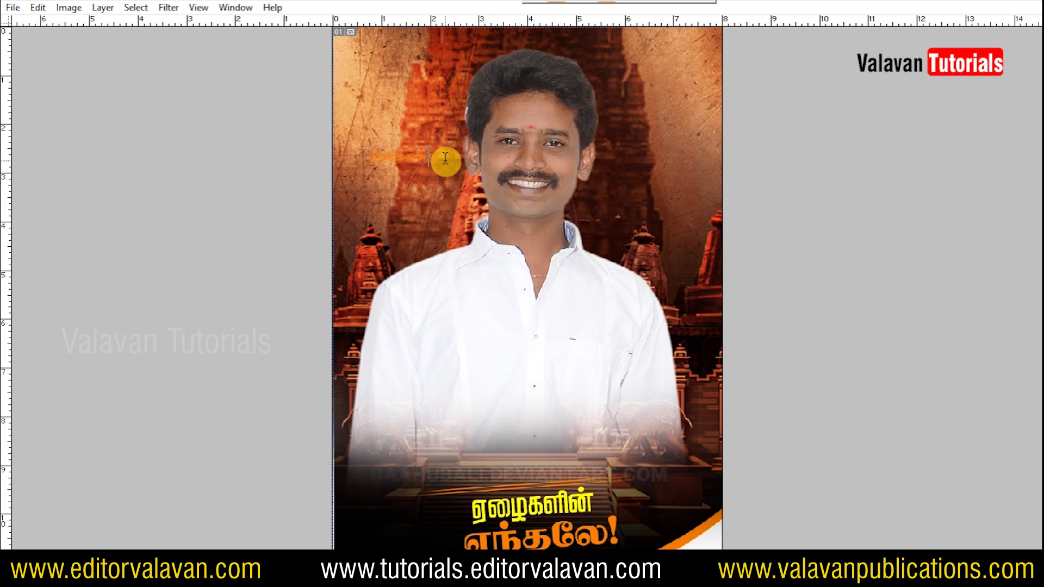
drag(443, 161, 715, 110)
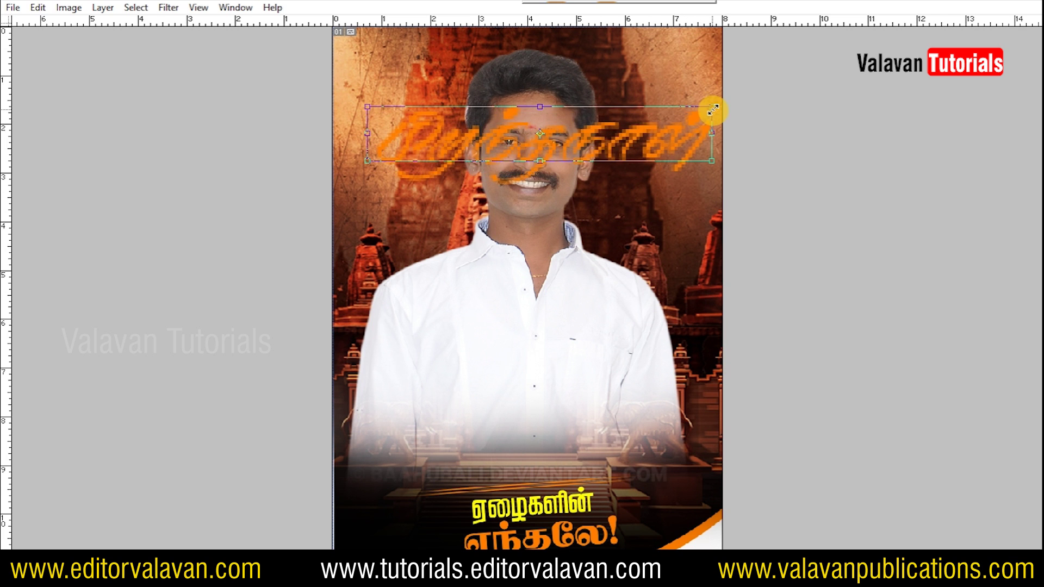
drag(513, 114, 491, 50)
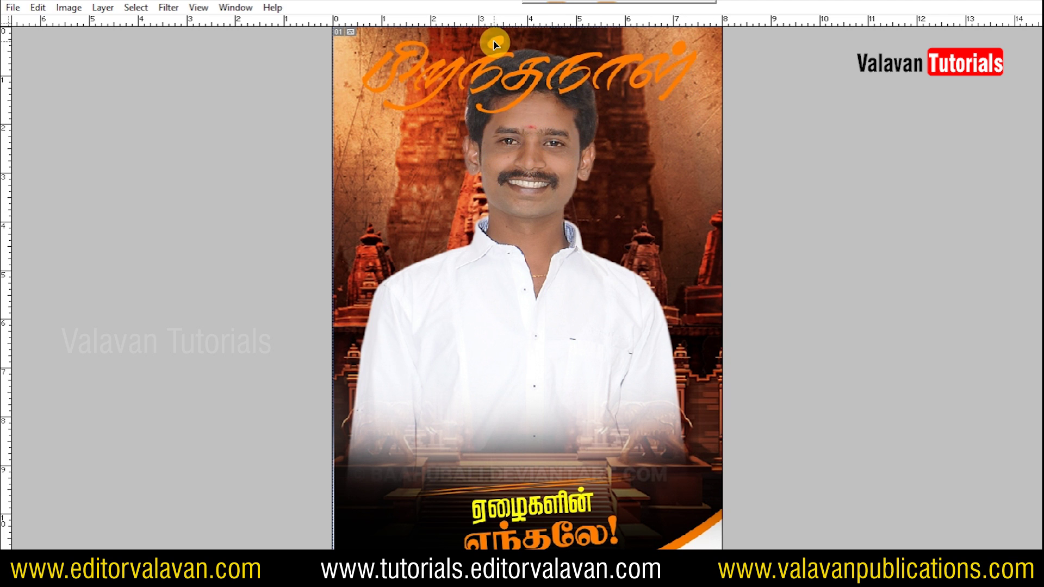
key(Tab)
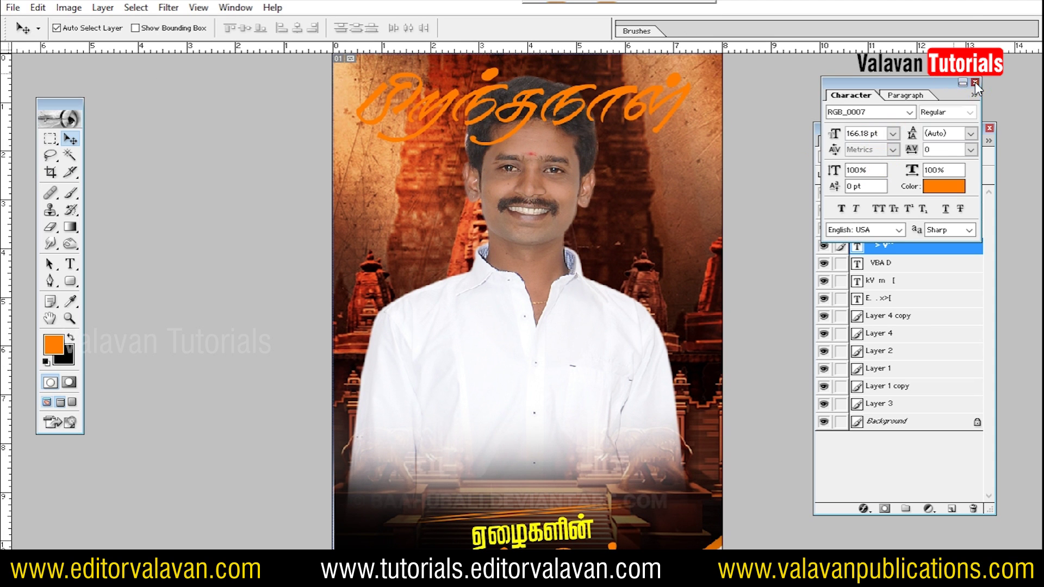
- Try Multiply and Color Burn blend modes on the title layer
click(975, 83)
click(856, 157)
click(840, 206)
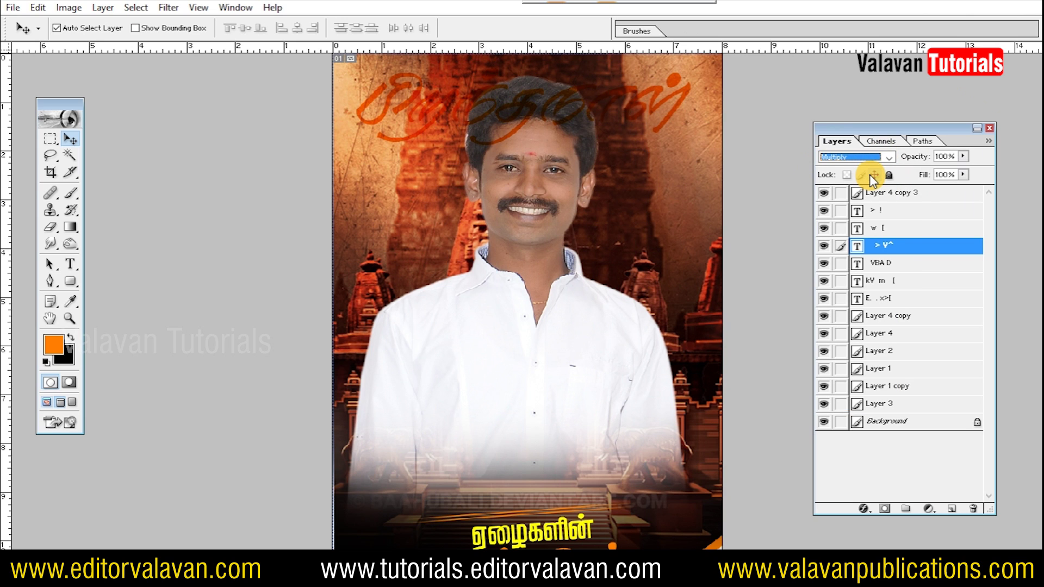
key(shift+plus)
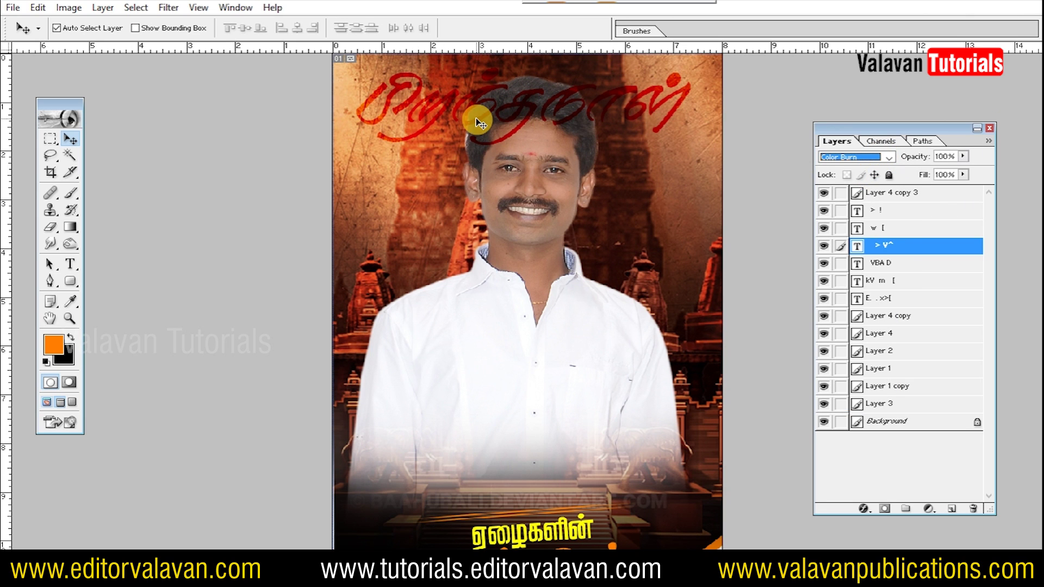
click(639, 108)
- Change the title's font to RGB_0006
key(ctrl+a)
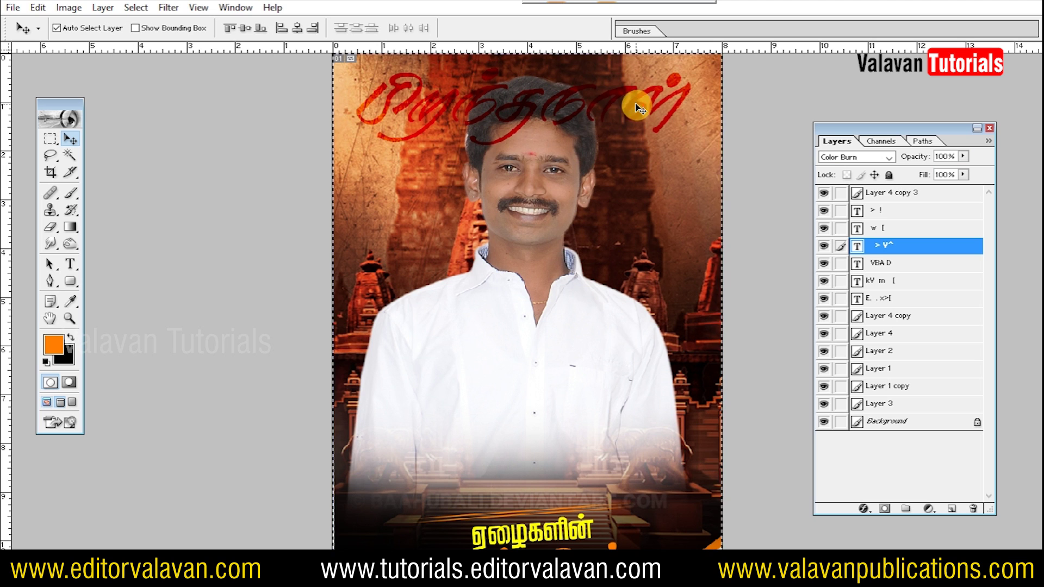
key(t)
click(625, 109)
key(ctrl+a)
click(136, 32)
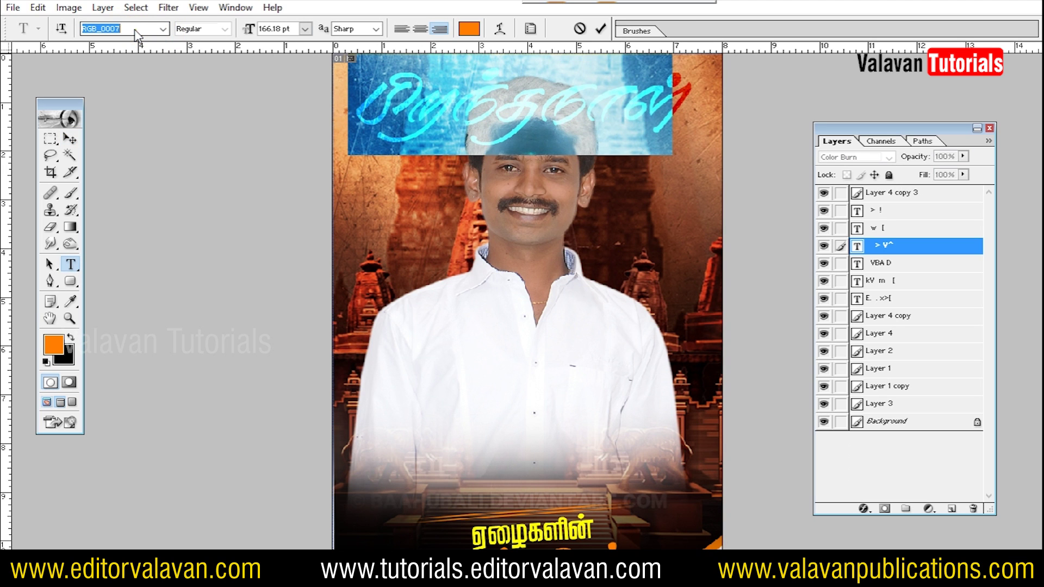
key(Up)
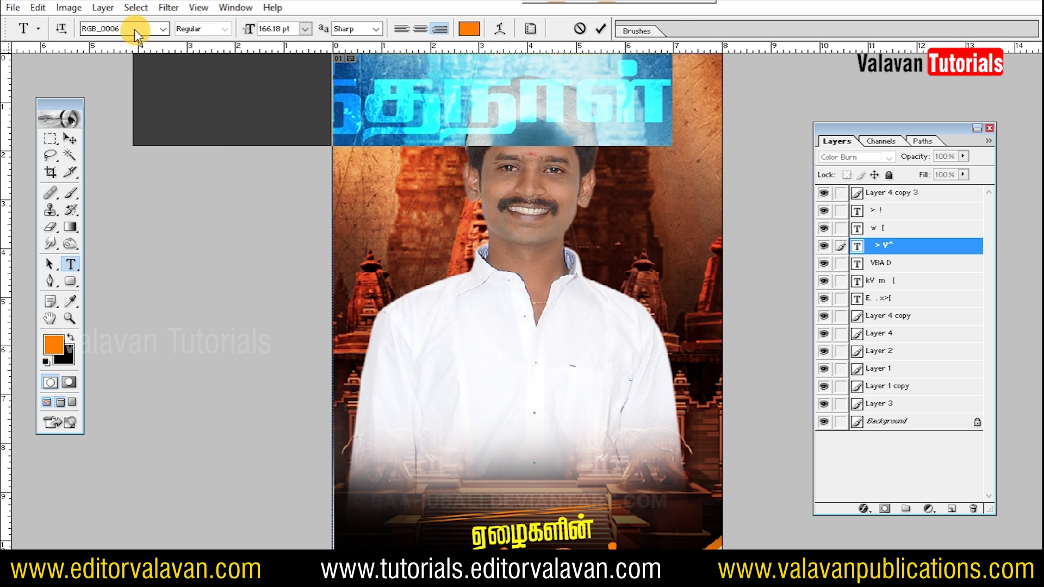
key(ctrl+Return)
- Centre the title horizontally and shrink it to fit the poster width
key(v)
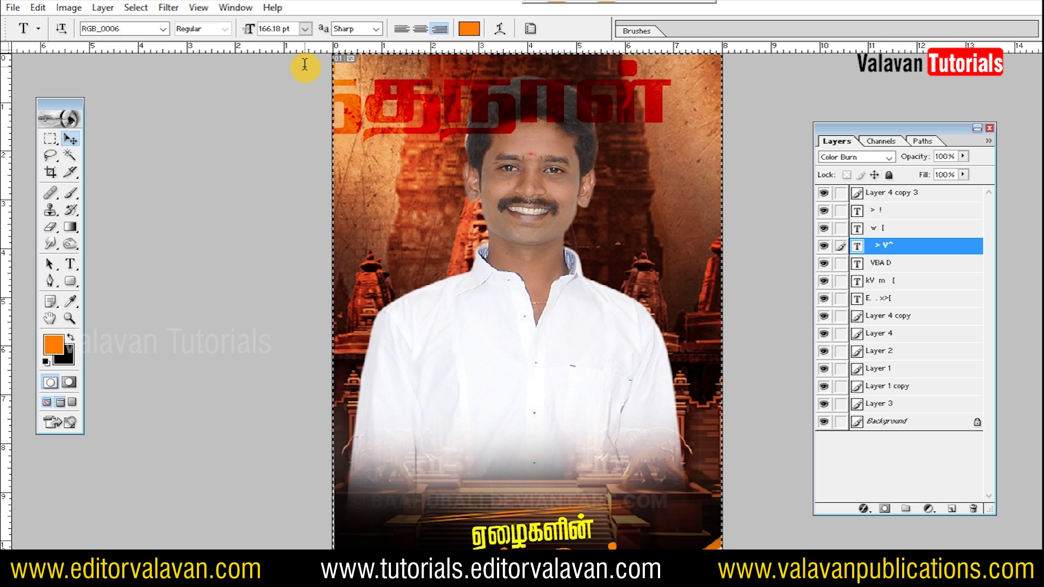
key(ctrl+a)
click(283, 28)
key(ctrl+d)
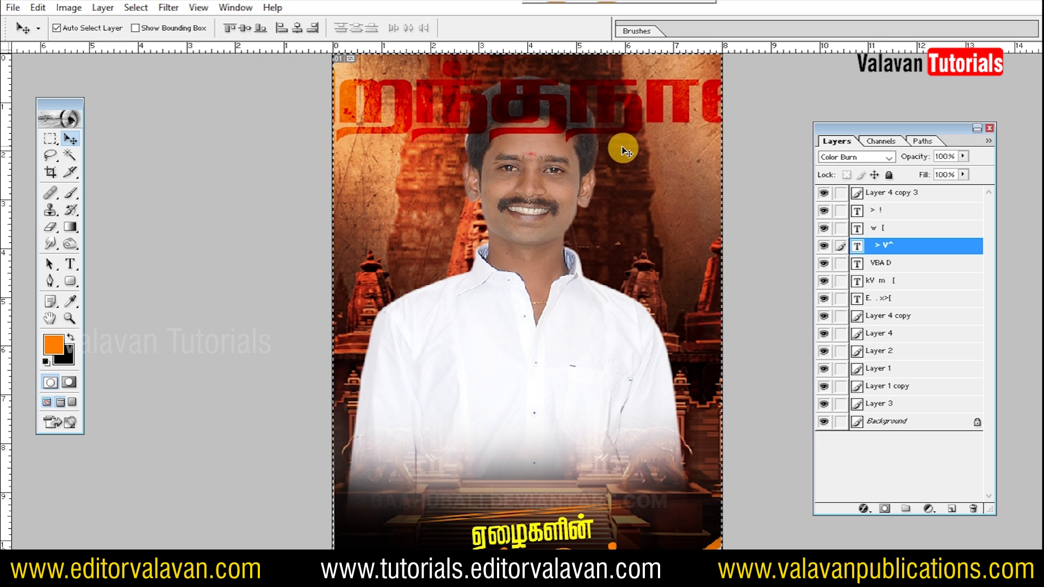
key(ctrl+t)
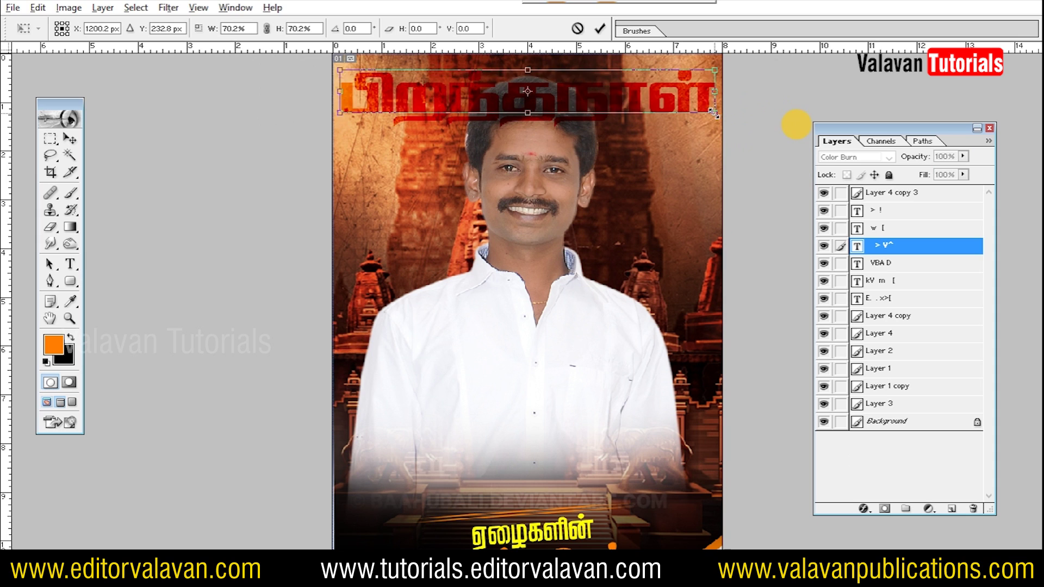
drag(795, 124, 705, 113)
key(Return)
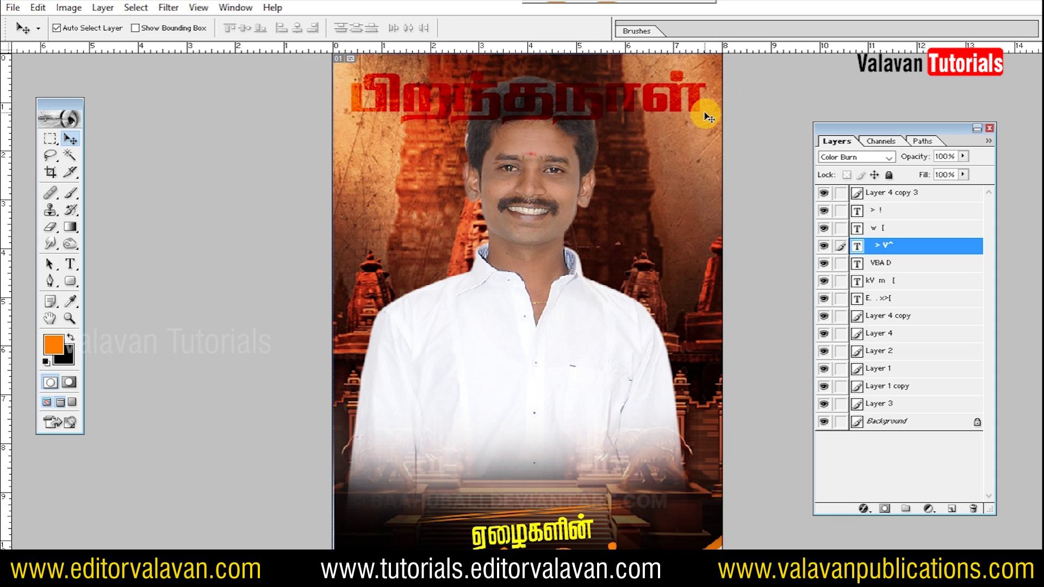
- Move the title layer behind the man's photo and stretch it taller to the poster top
key(ctrl+bracketleft)
key(ctrl+bracketleft)
key(ctrl+bracketleft)
key(ctrl+bracketleft)
key(ctrl+bracketleft)
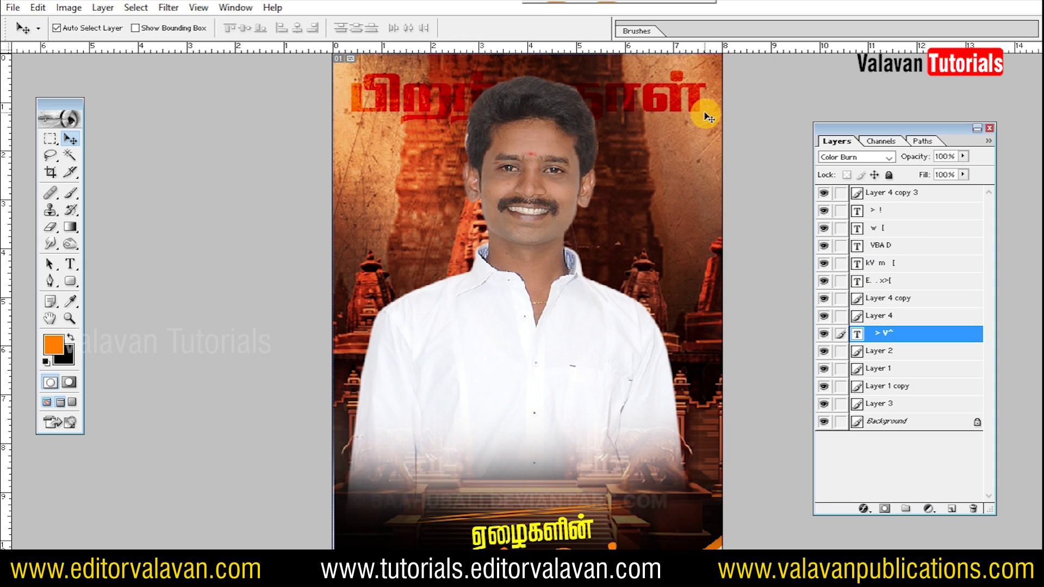
key(ctrl+t)
drag(527, 75, 528, 54)
key(Return)
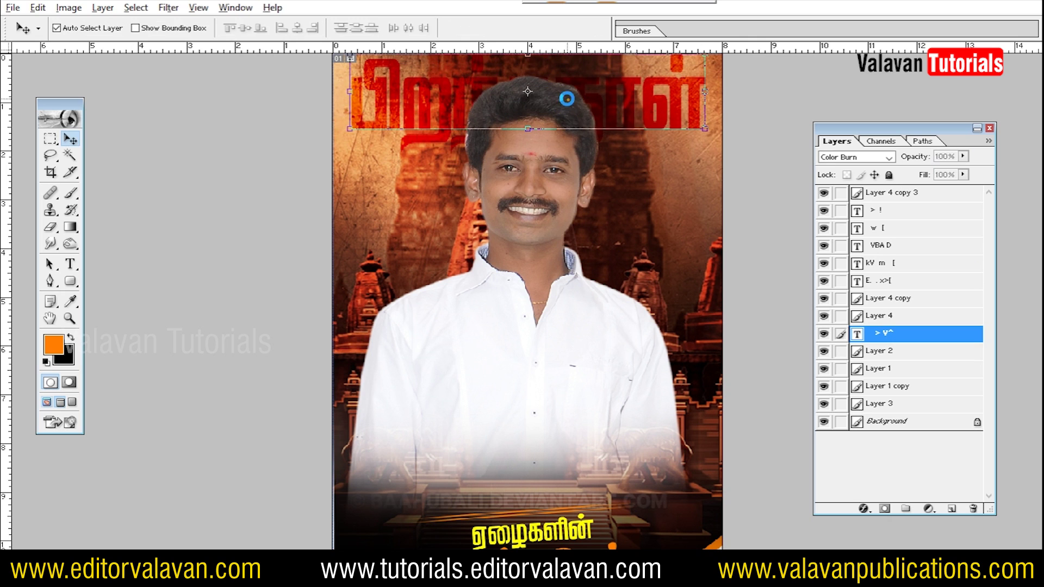
key(Return)
- Set the title's blend mode to Screen so it glows golden-yellow
click(870, 157)
key(Down)
key(Down)
key(Return)
key(Down)
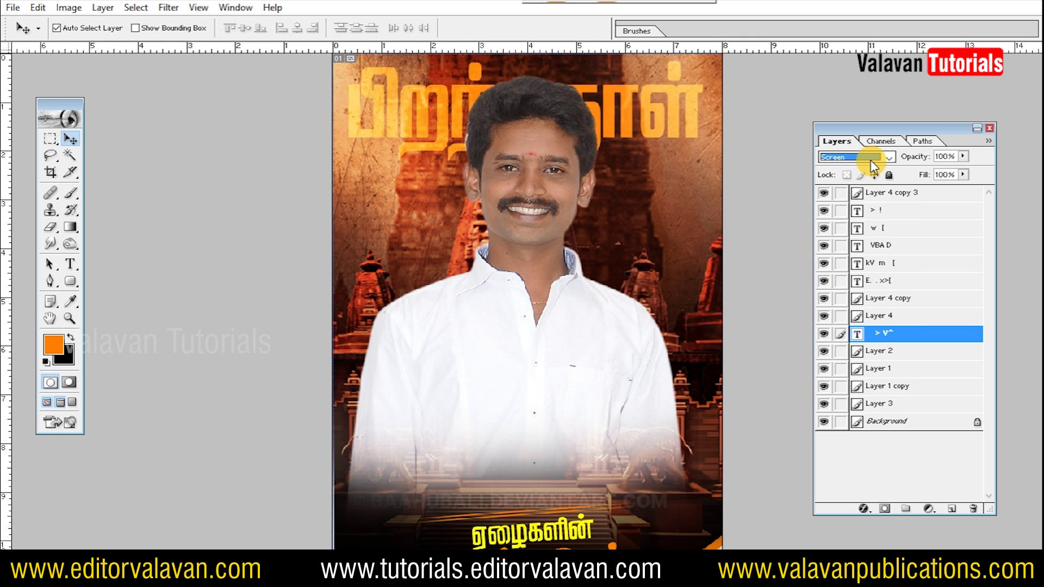
key(Tab)
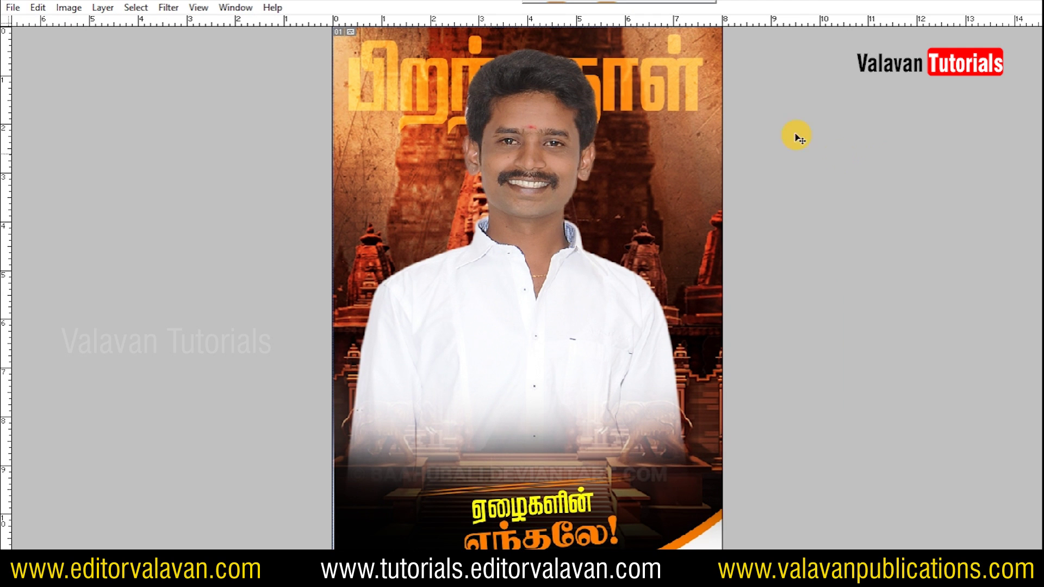
key(ctrl+t)
- Adjust the title's width and height so it fits just inside the poster edges
drag(710, 64, 727, 64)
key(Return)
key(ctrl+t)
drag(614, 124, 612, 91)
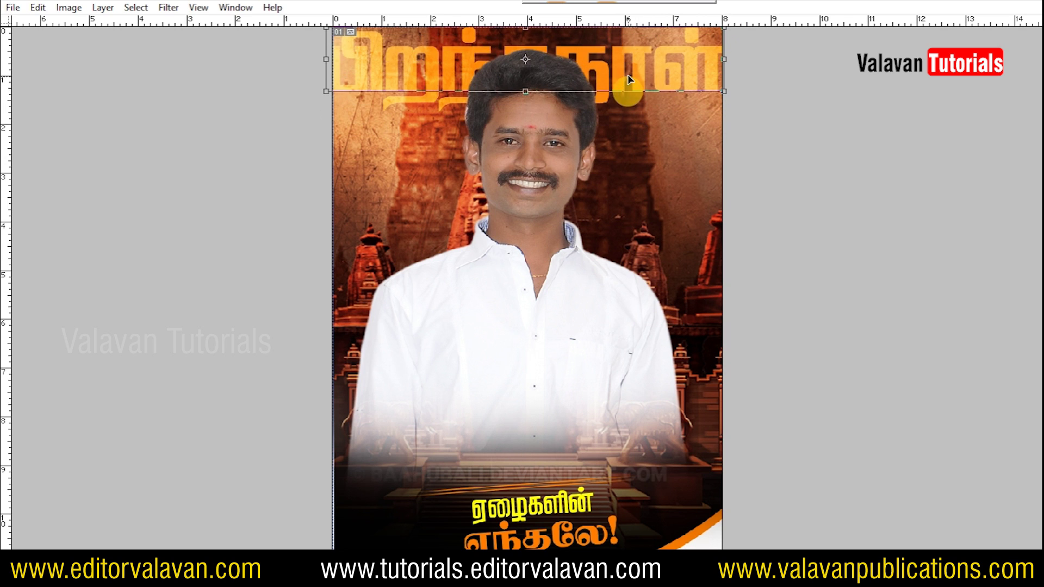
key(Return)
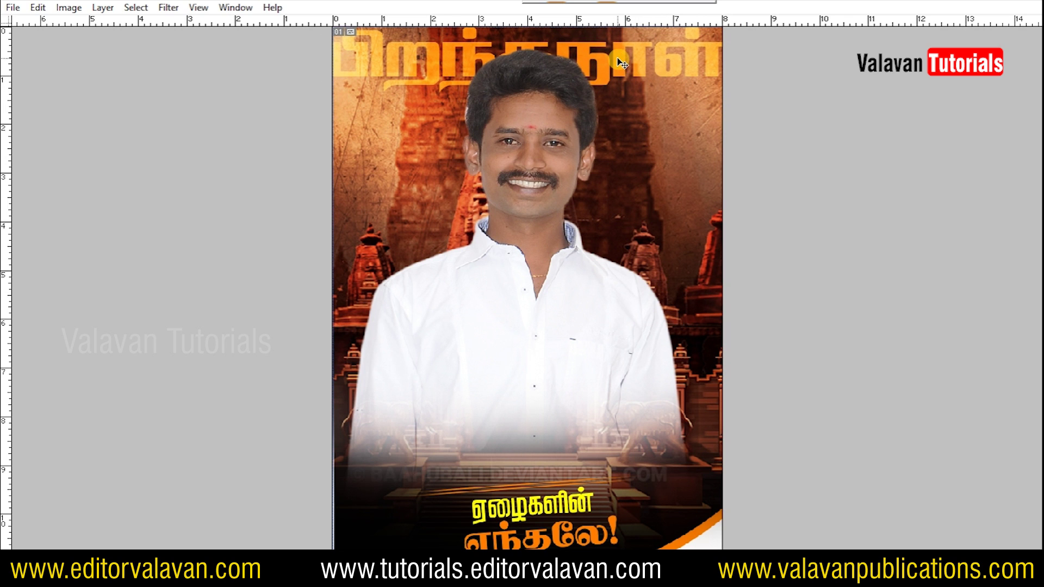
key(ctrl+t)
drag(721, 57, 707, 60)
key(Return)
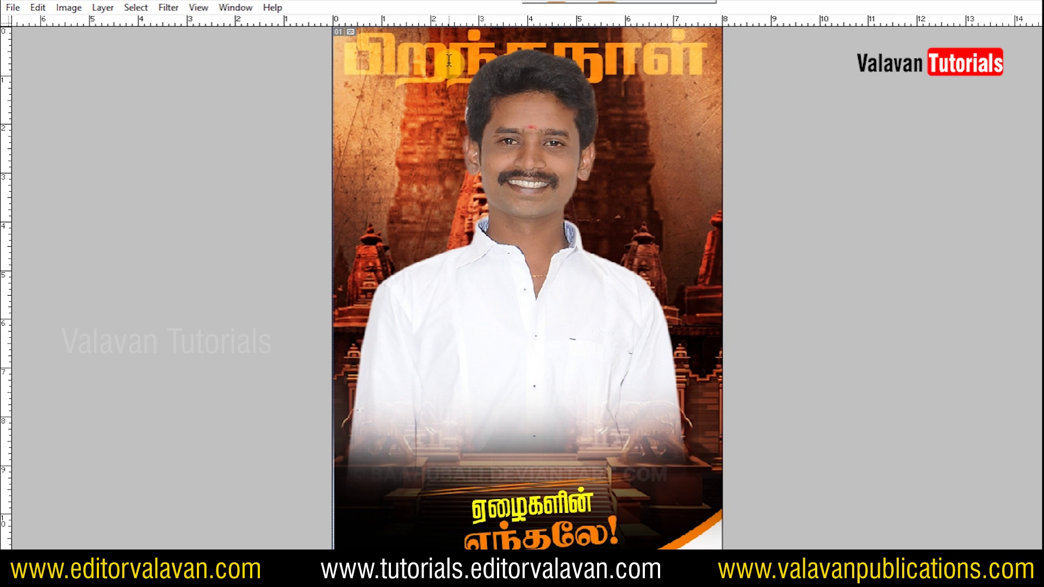
- Duplicate the title one line lower and retype it as வாழ்த்துகள்
drag(468, 52, 471, 113)
key(t)
double_click(471, 136)
text(வா)
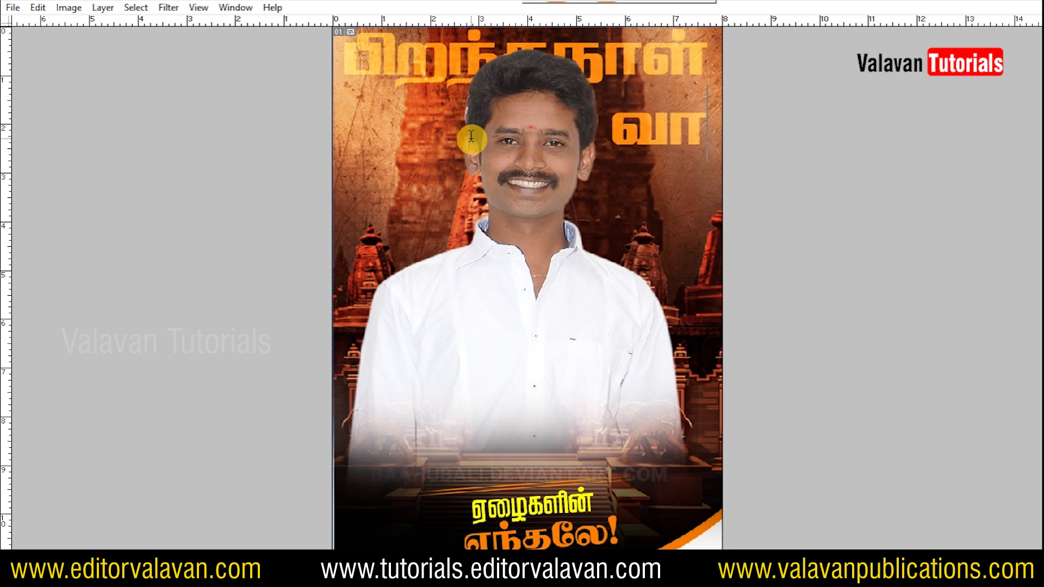
text(ழ்த்துகள்)
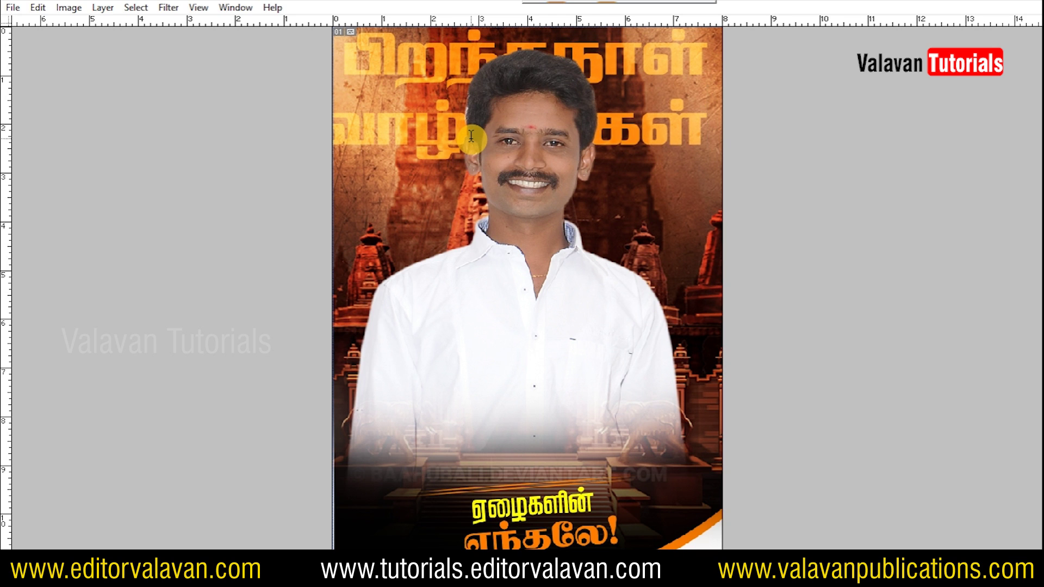
key(ctrl+Return)
- Centre the second line under the first and scale it to the poster width
drag(318, 99, 383, 91)
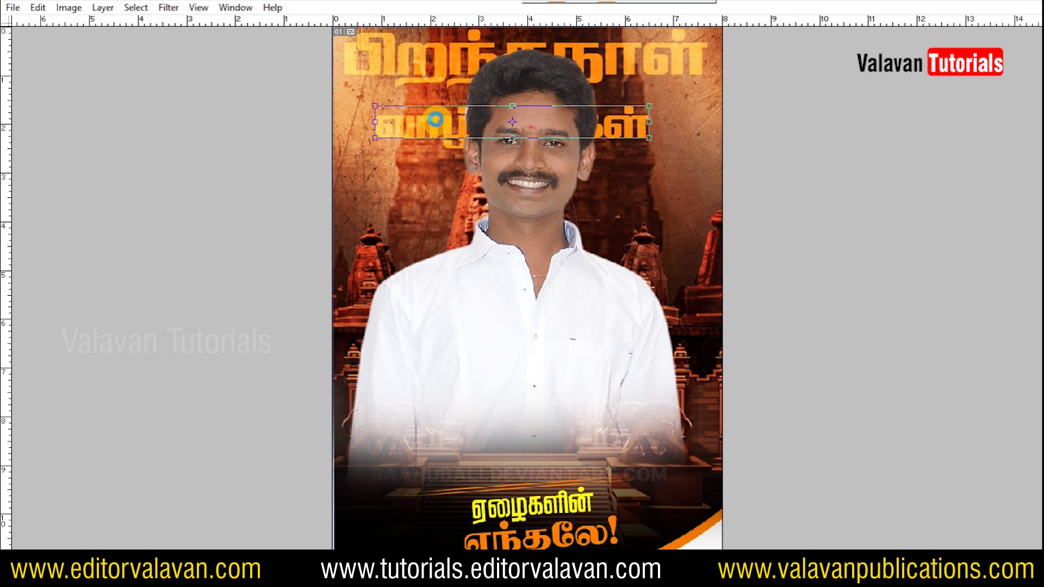
key(Return)
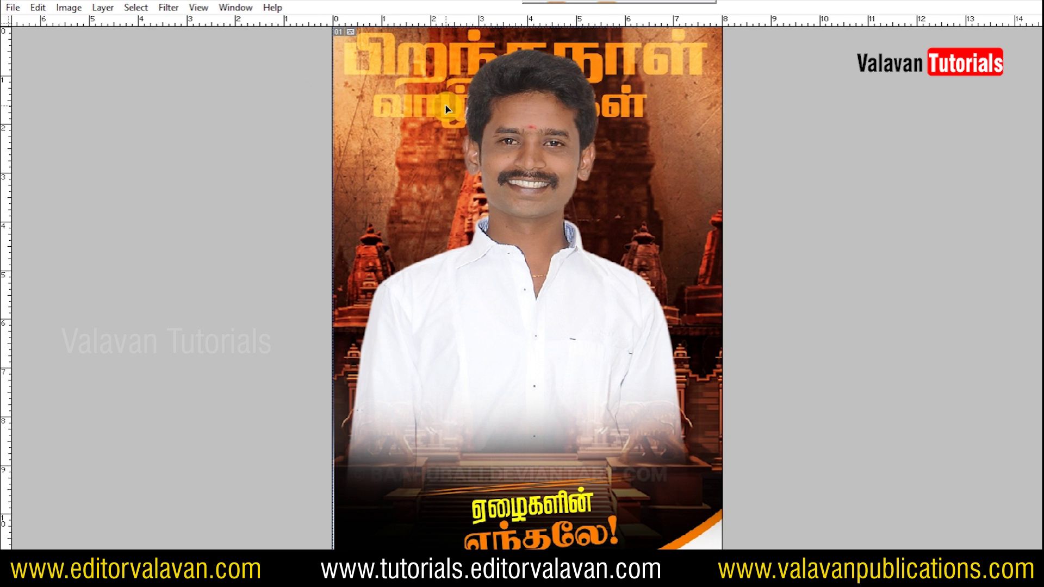
key(ctrl+t)
drag(642, 123, 684, 133)
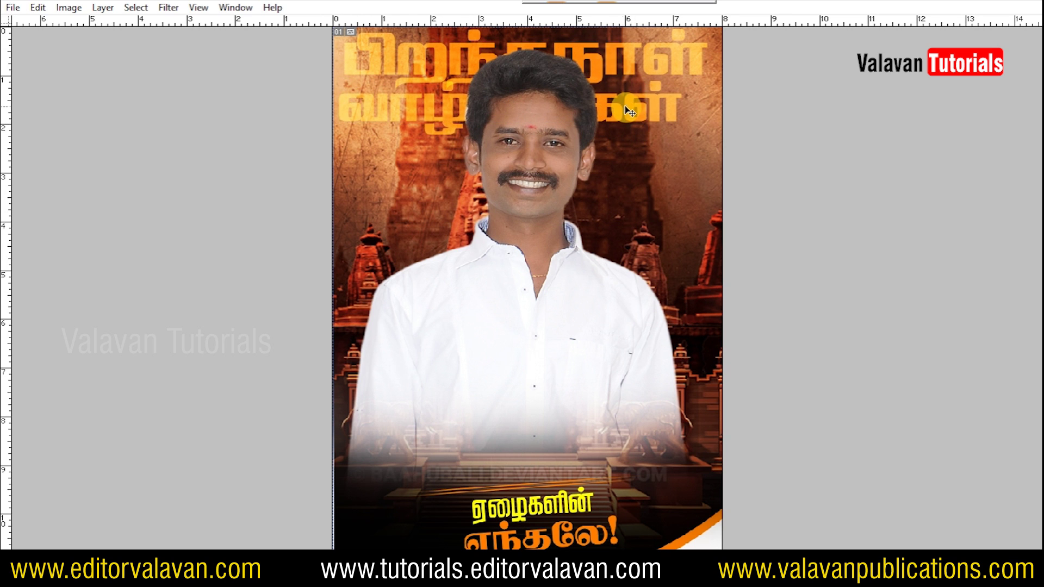
key(Return)
- Fit the whole poster in the window with the Zoom tool's Fit on Screen
key(z)
right_click(648, 175)
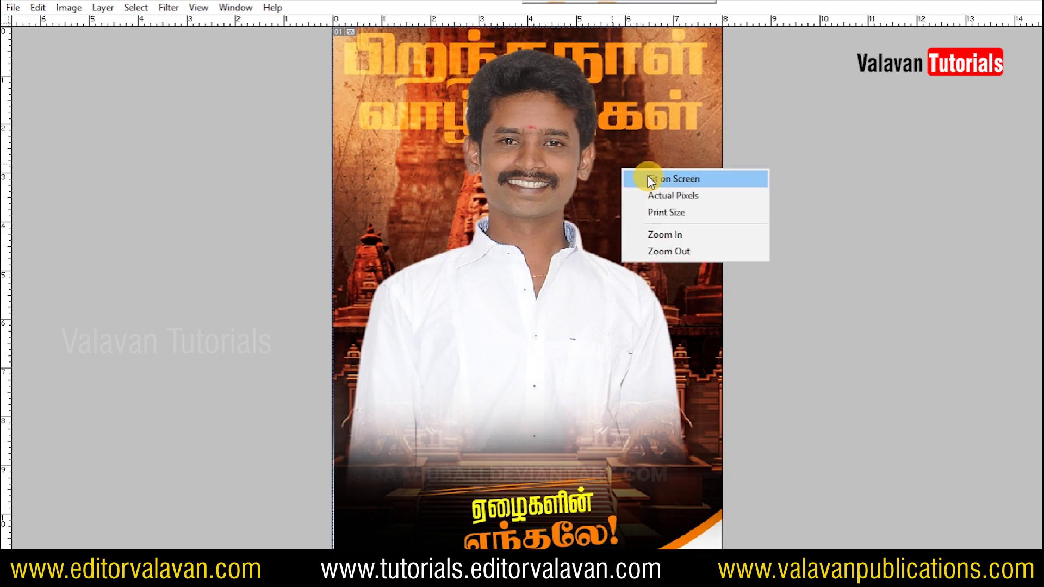
click(660, 177)
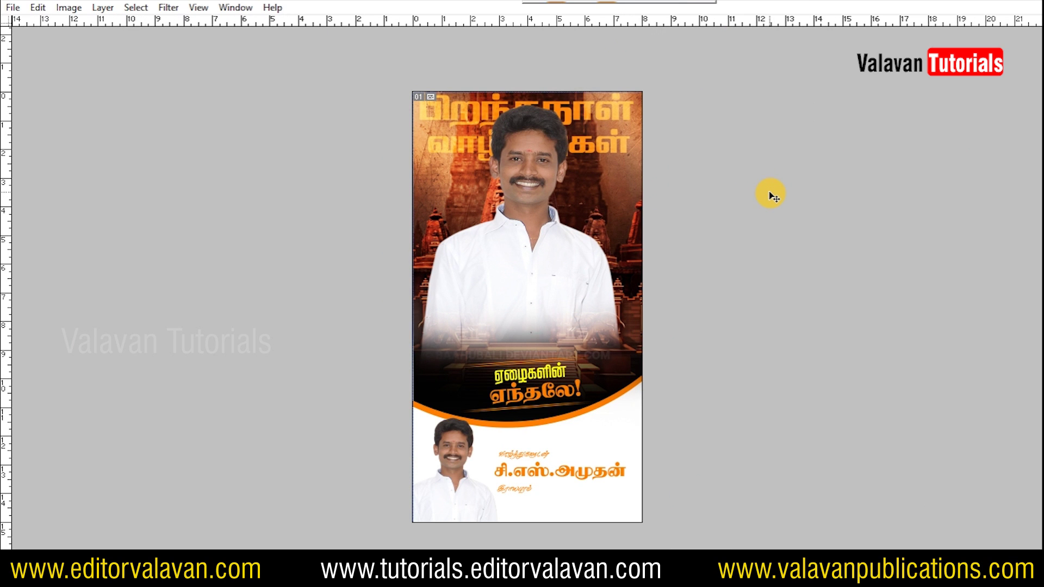